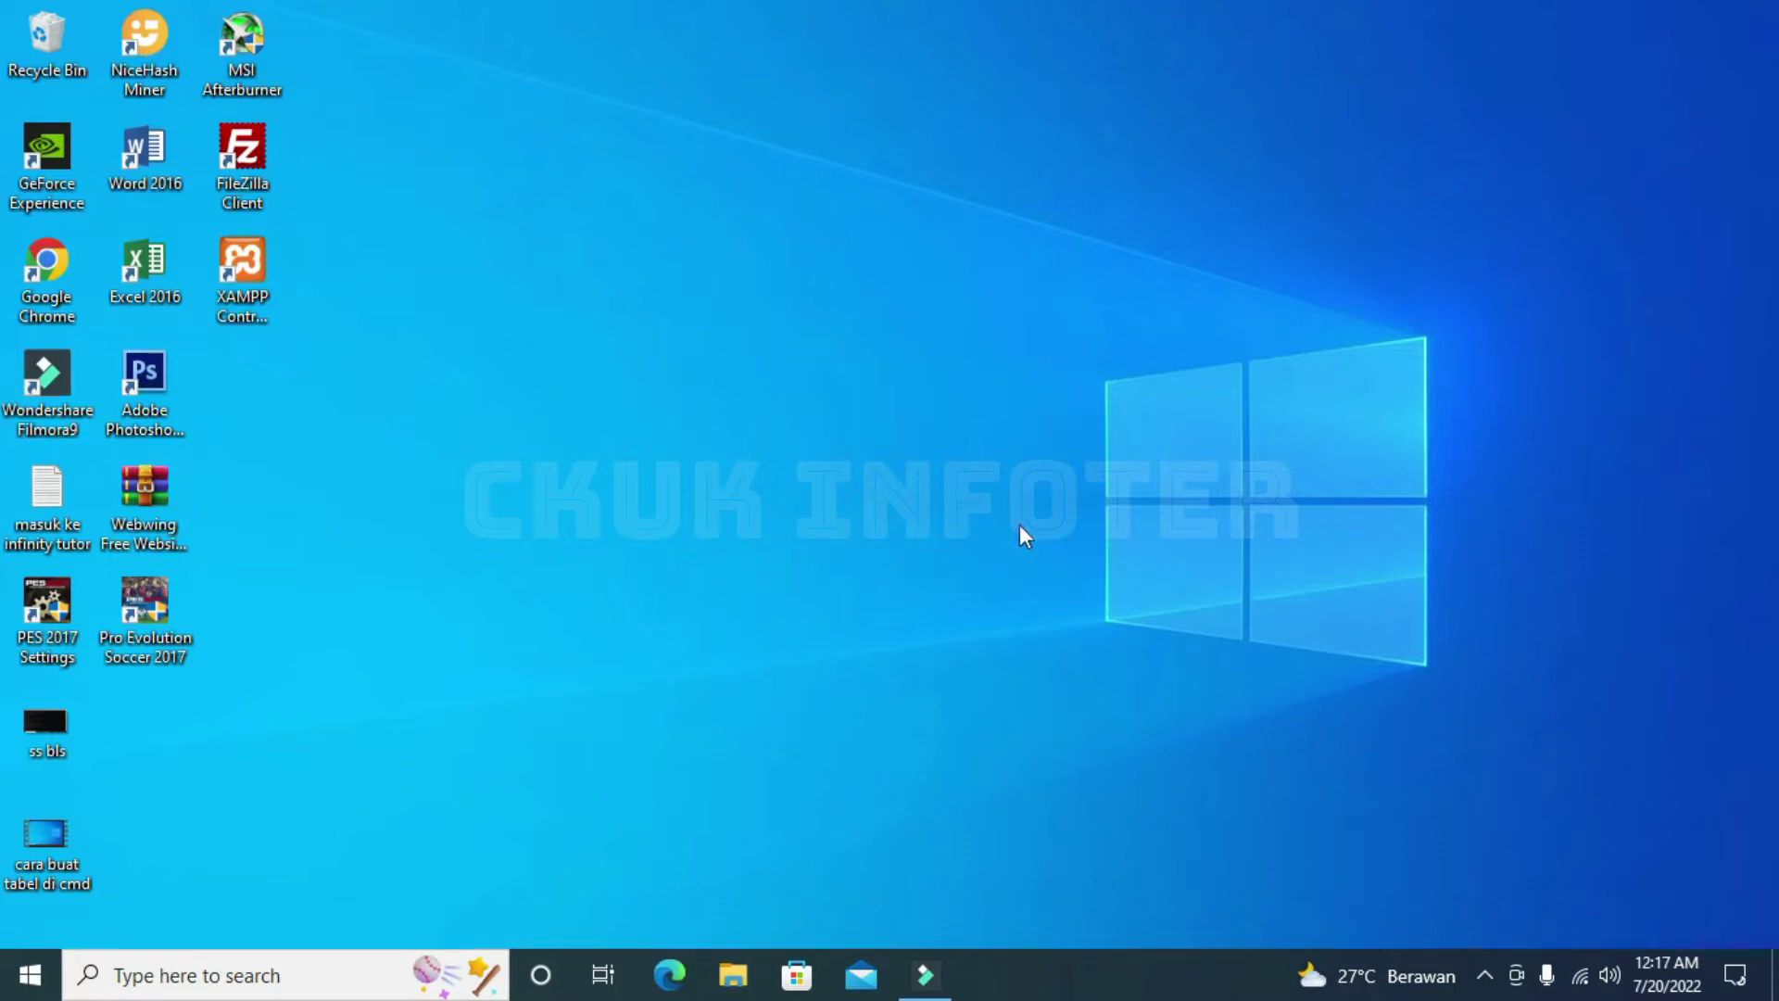
Step: Switch to Filmora, import the "cara buat tabel di cmd" video from the Desktop and place it on video track 1
{"action": "left_click", "coordinate": [927, 985]}
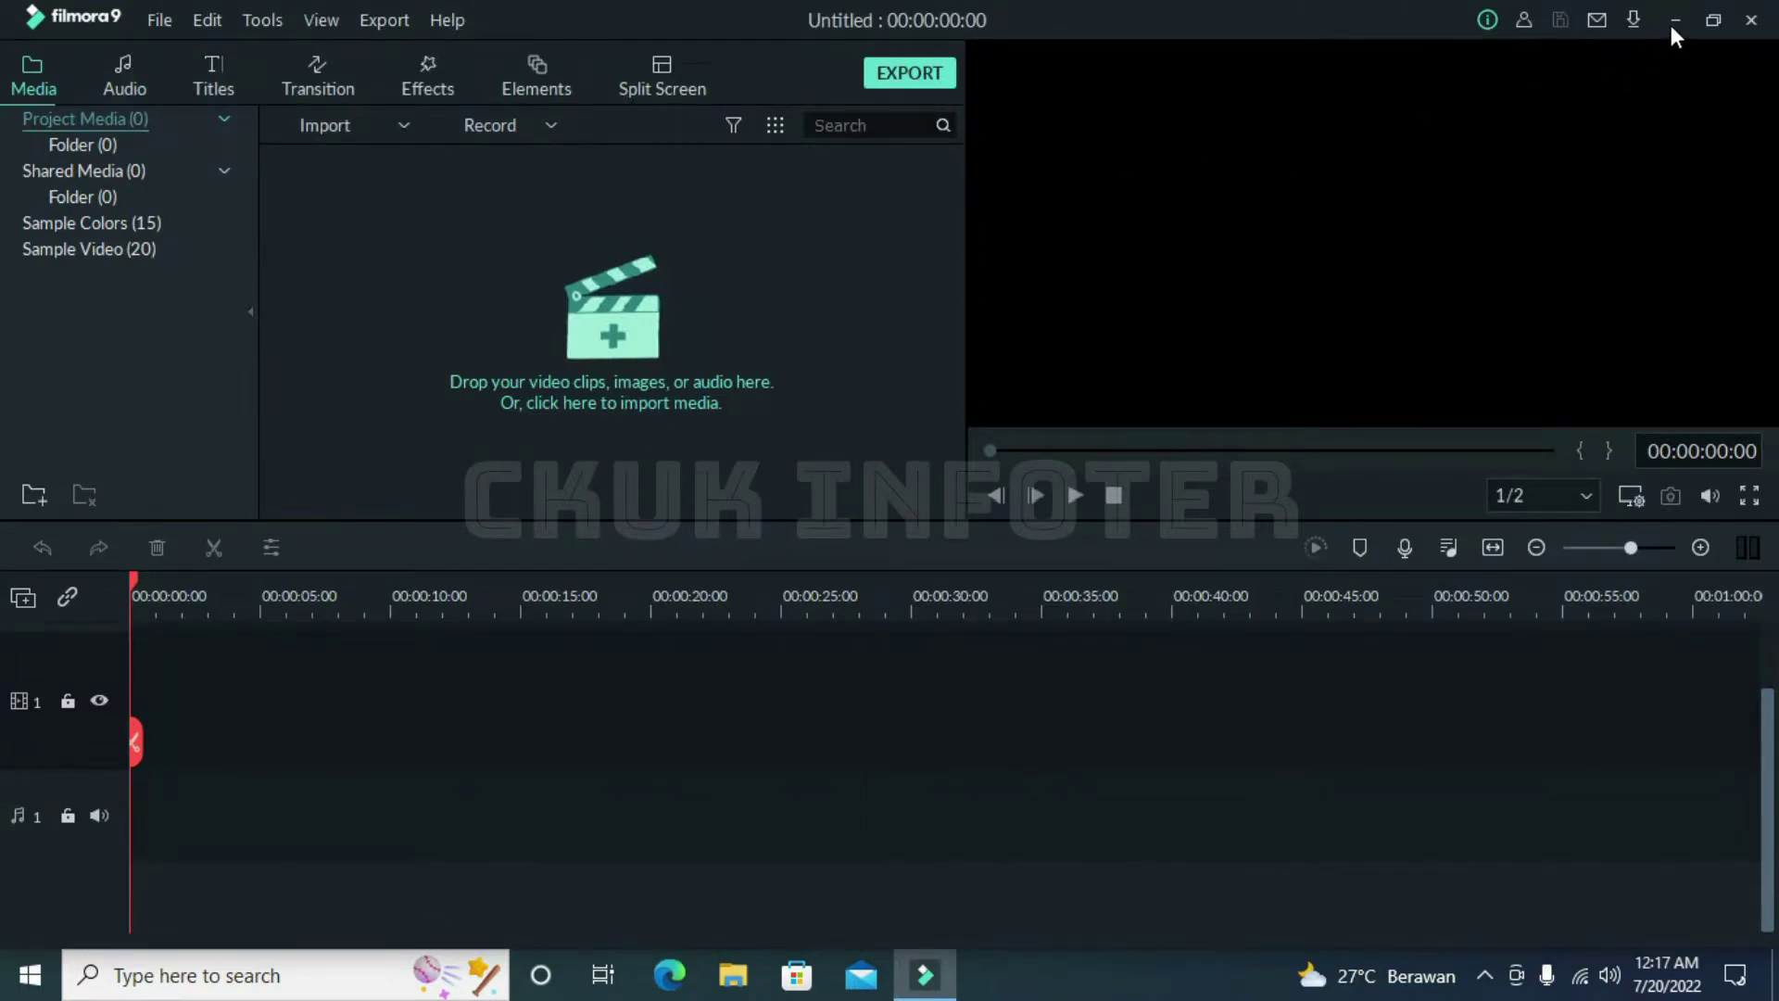
{"action": "left_click", "coordinate": [733, 975]}
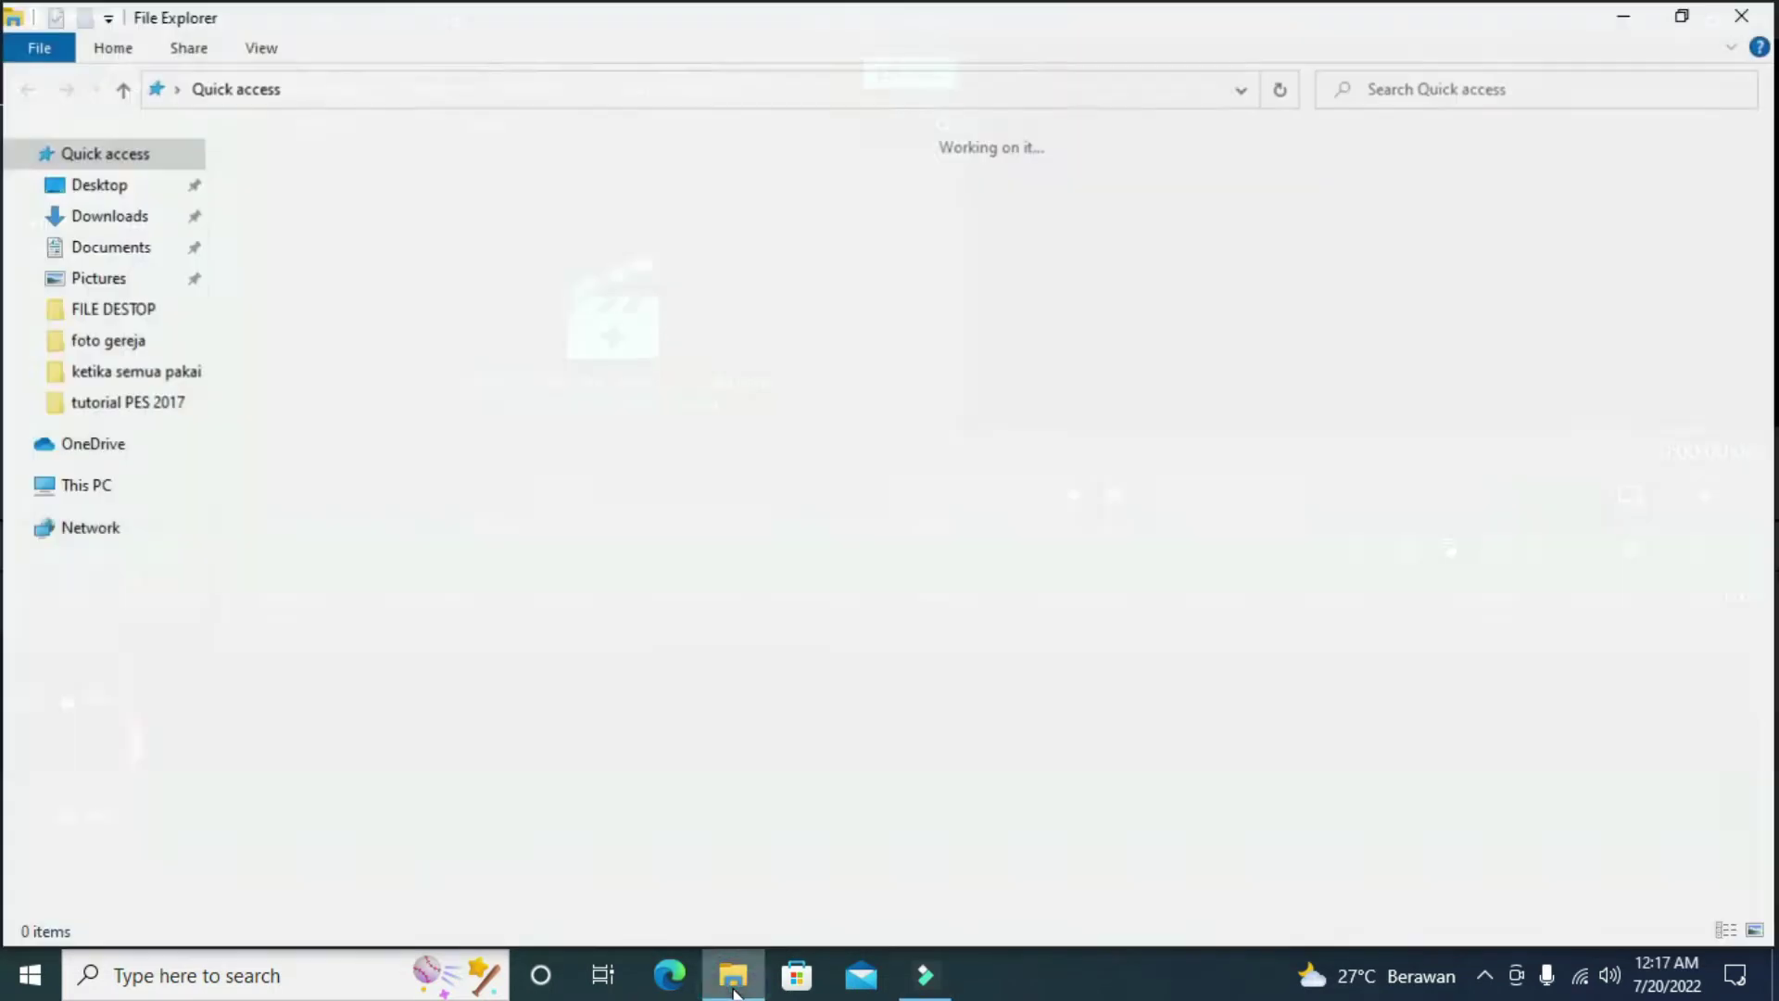
{"action": "left_click", "coordinate": [100, 182]}
{"action": "left_click_drag", "start_coordinate": [452, 229], "coordinate": [707, 384]}
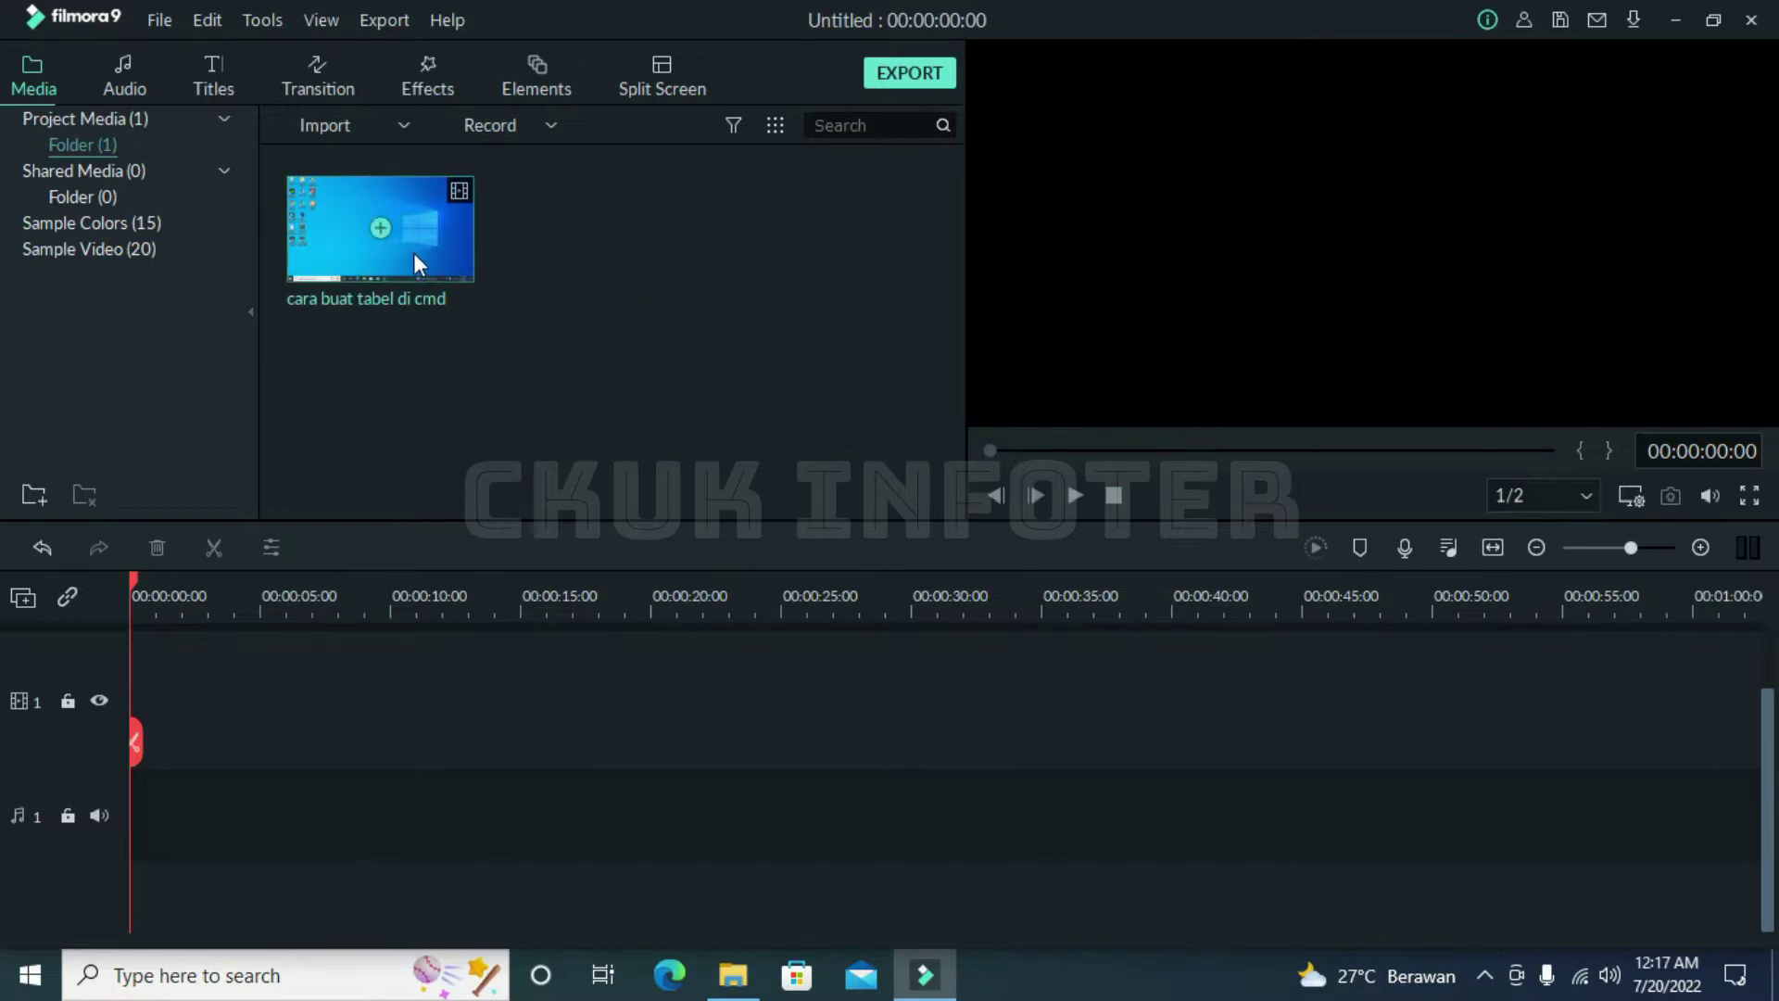
{"action": "left_click_drag", "start_coordinate": [437, 517], "coordinate": [65, 717]}
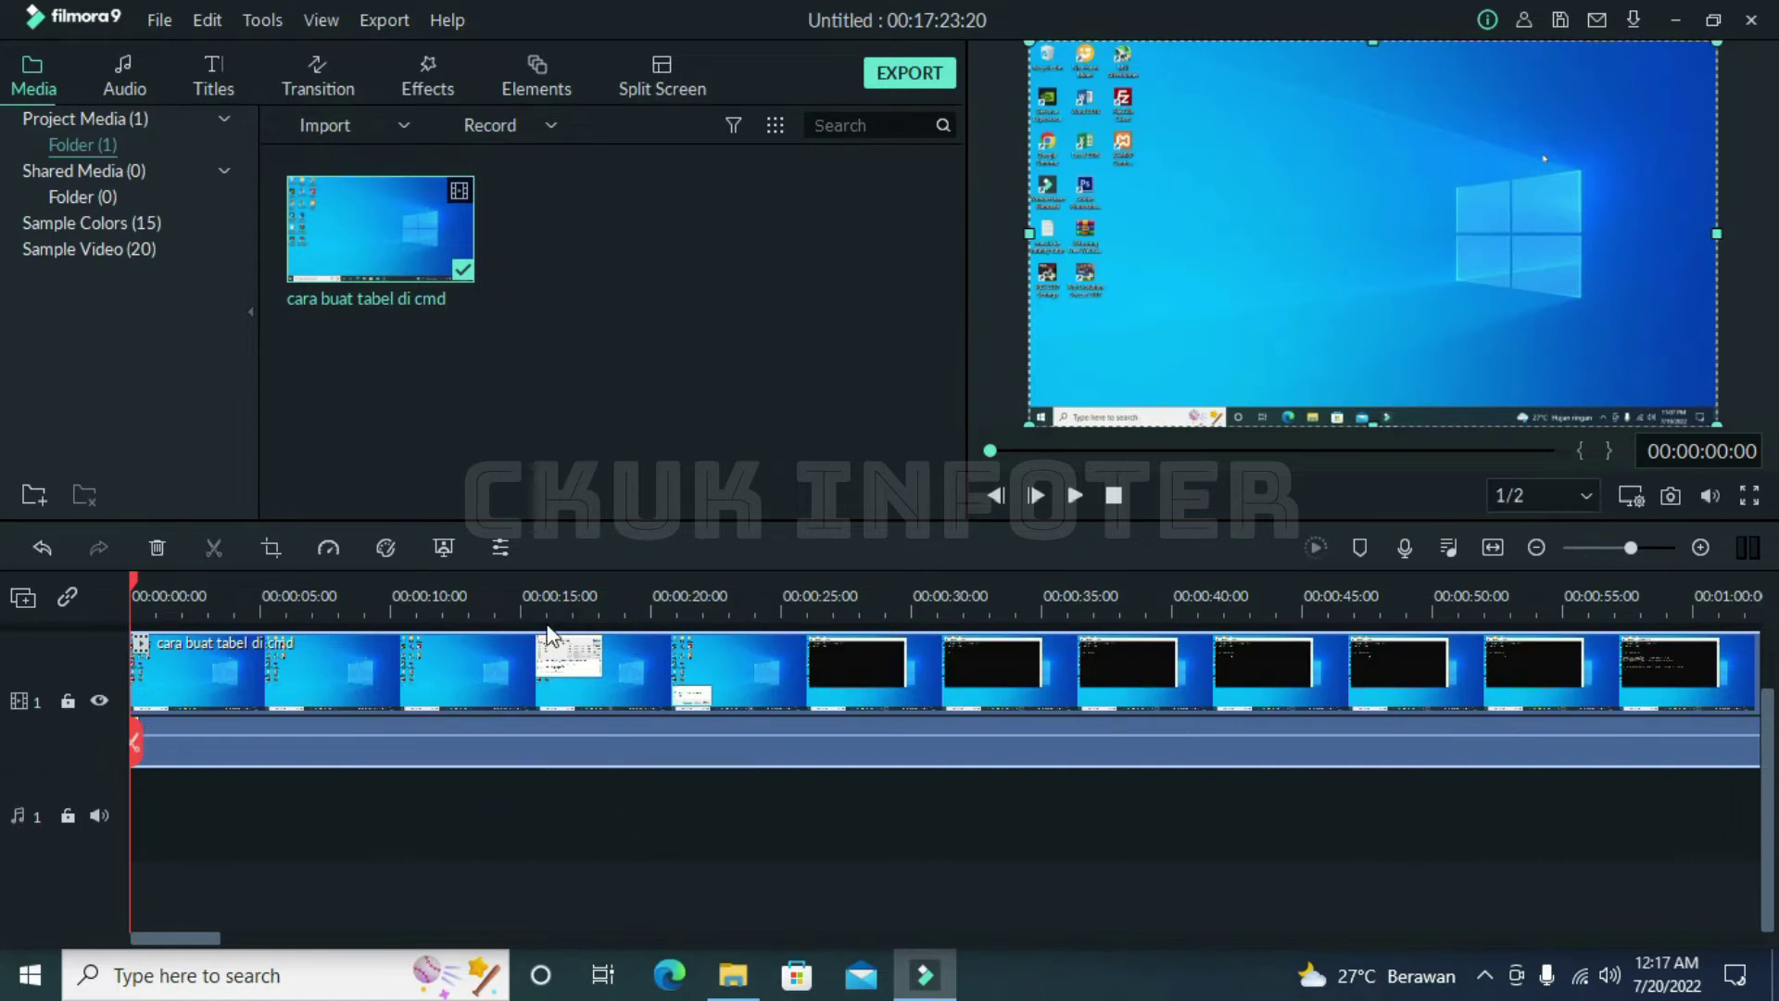
Step: Skim through the clip on the timeline and park the playhead at about 00:11:27:22
{"action": "left_click", "coordinate": [380, 599]}
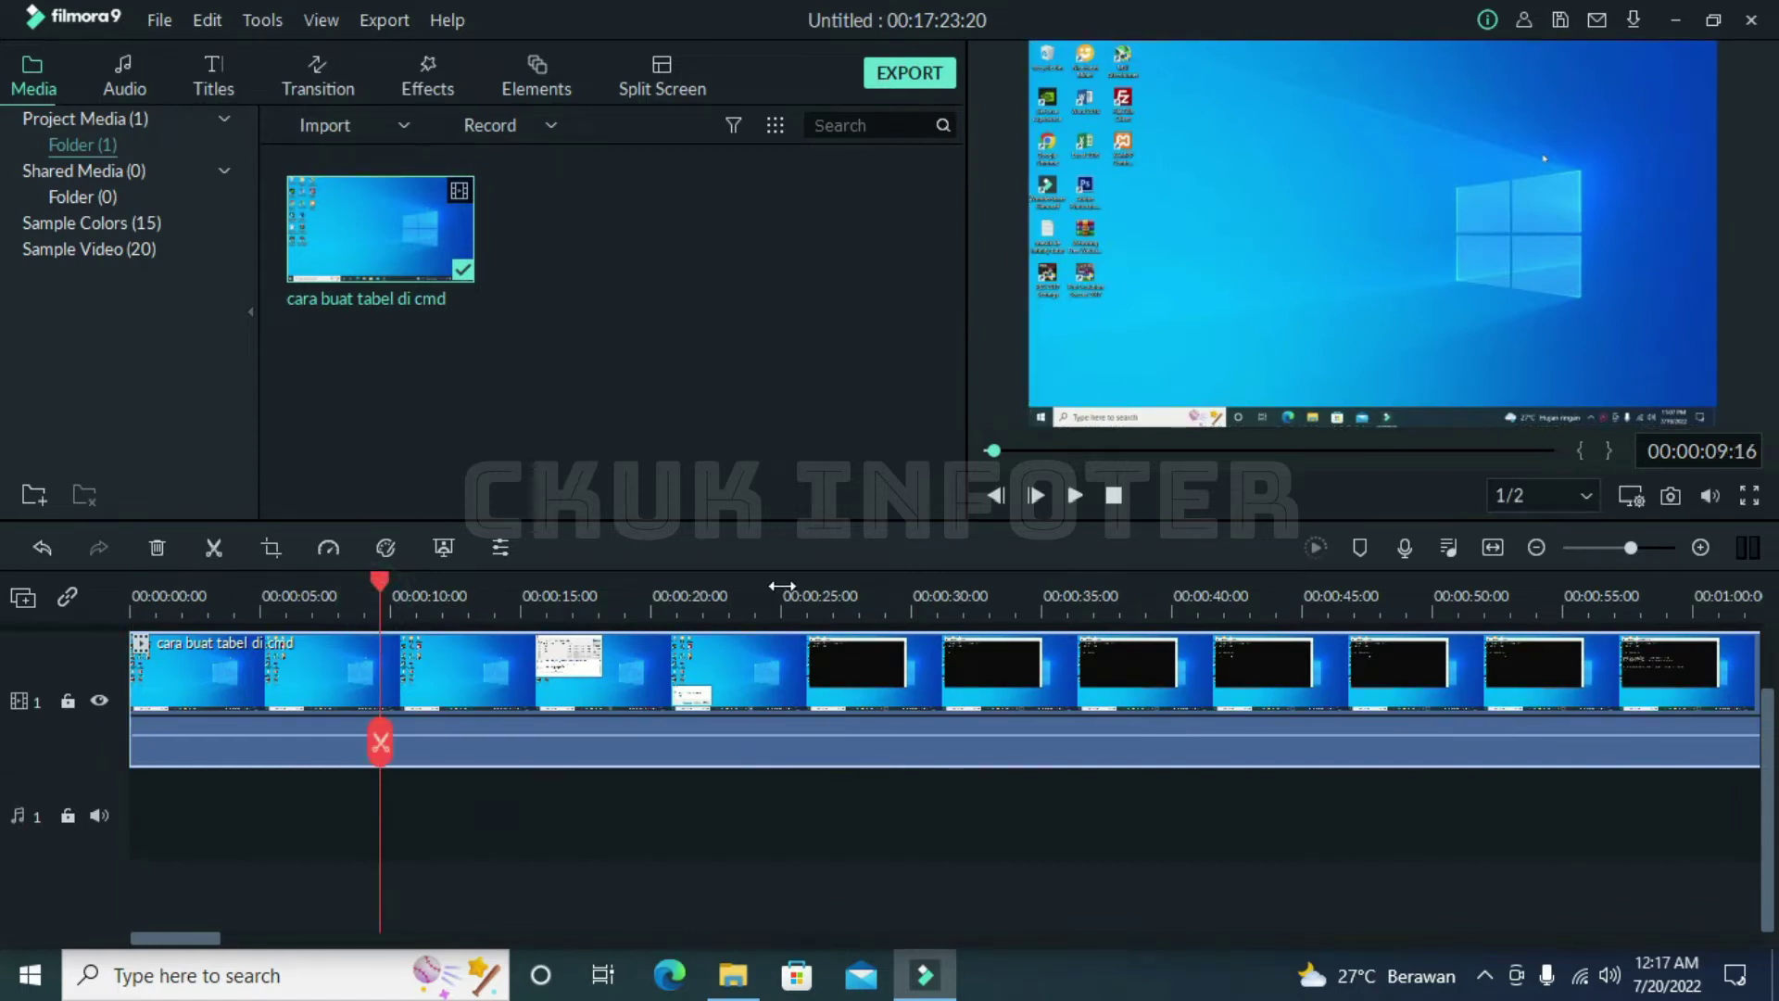
{"action": "left_click", "coordinate": [780, 617]}
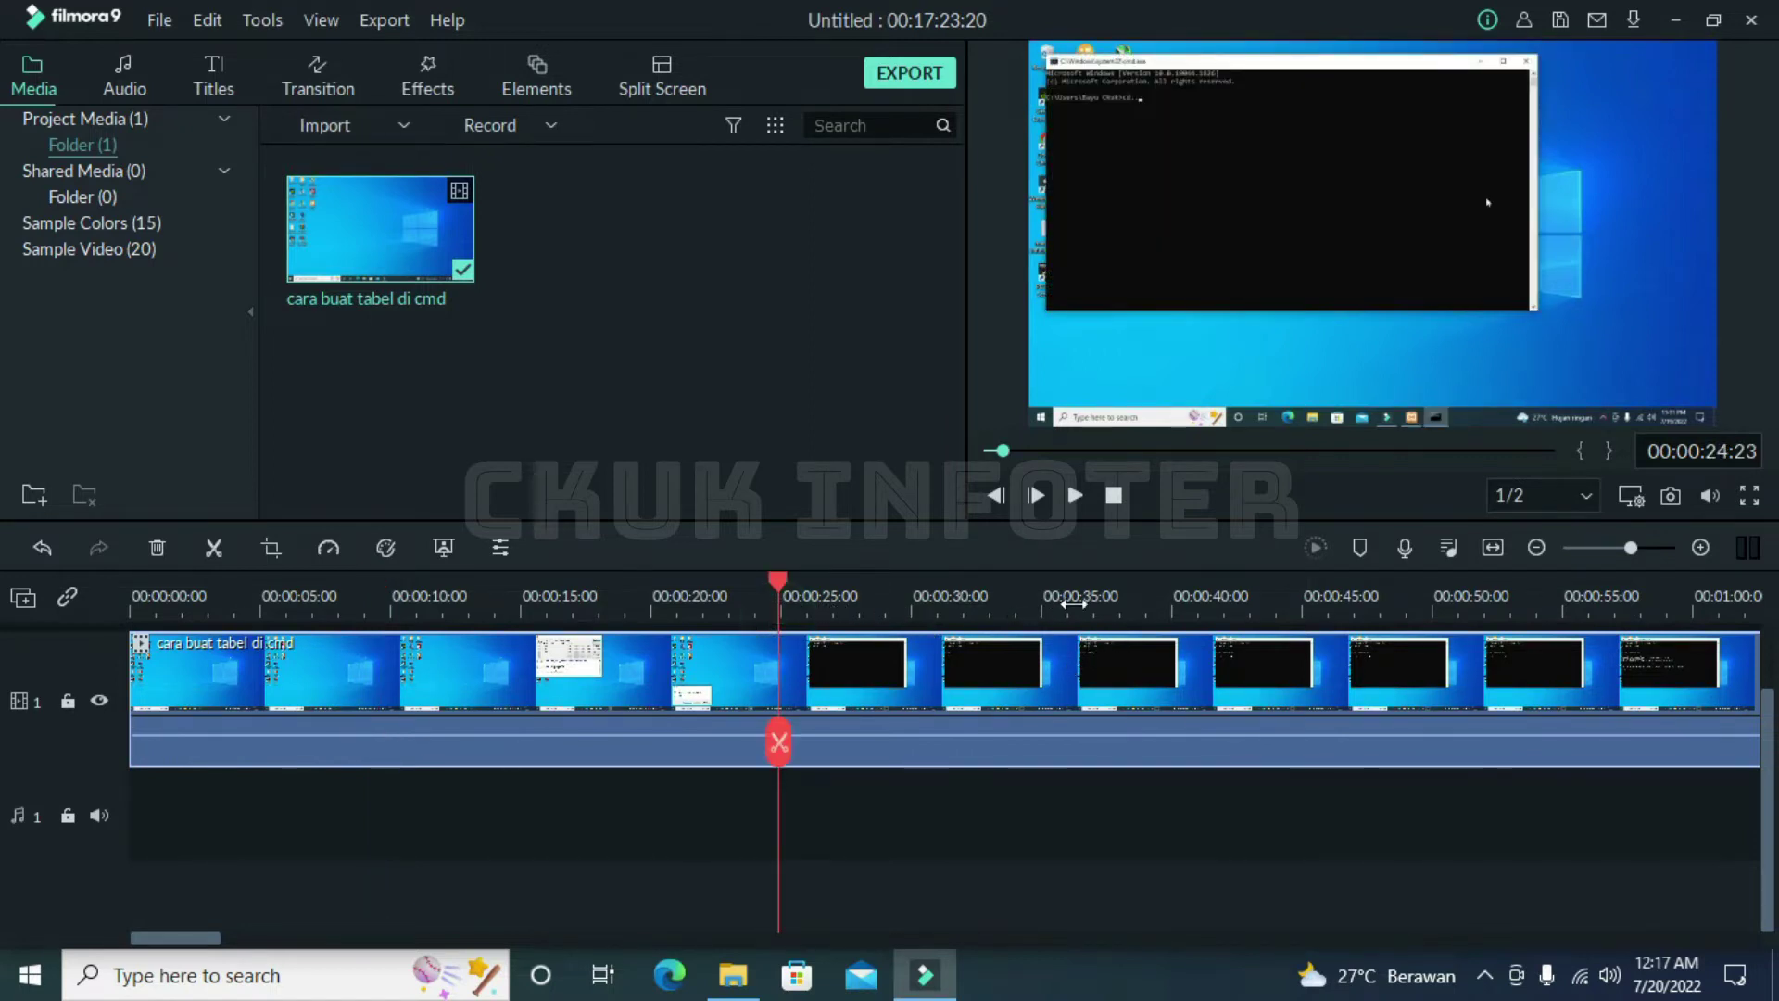
{"action": "left_click", "coordinate": [1393, 603]}
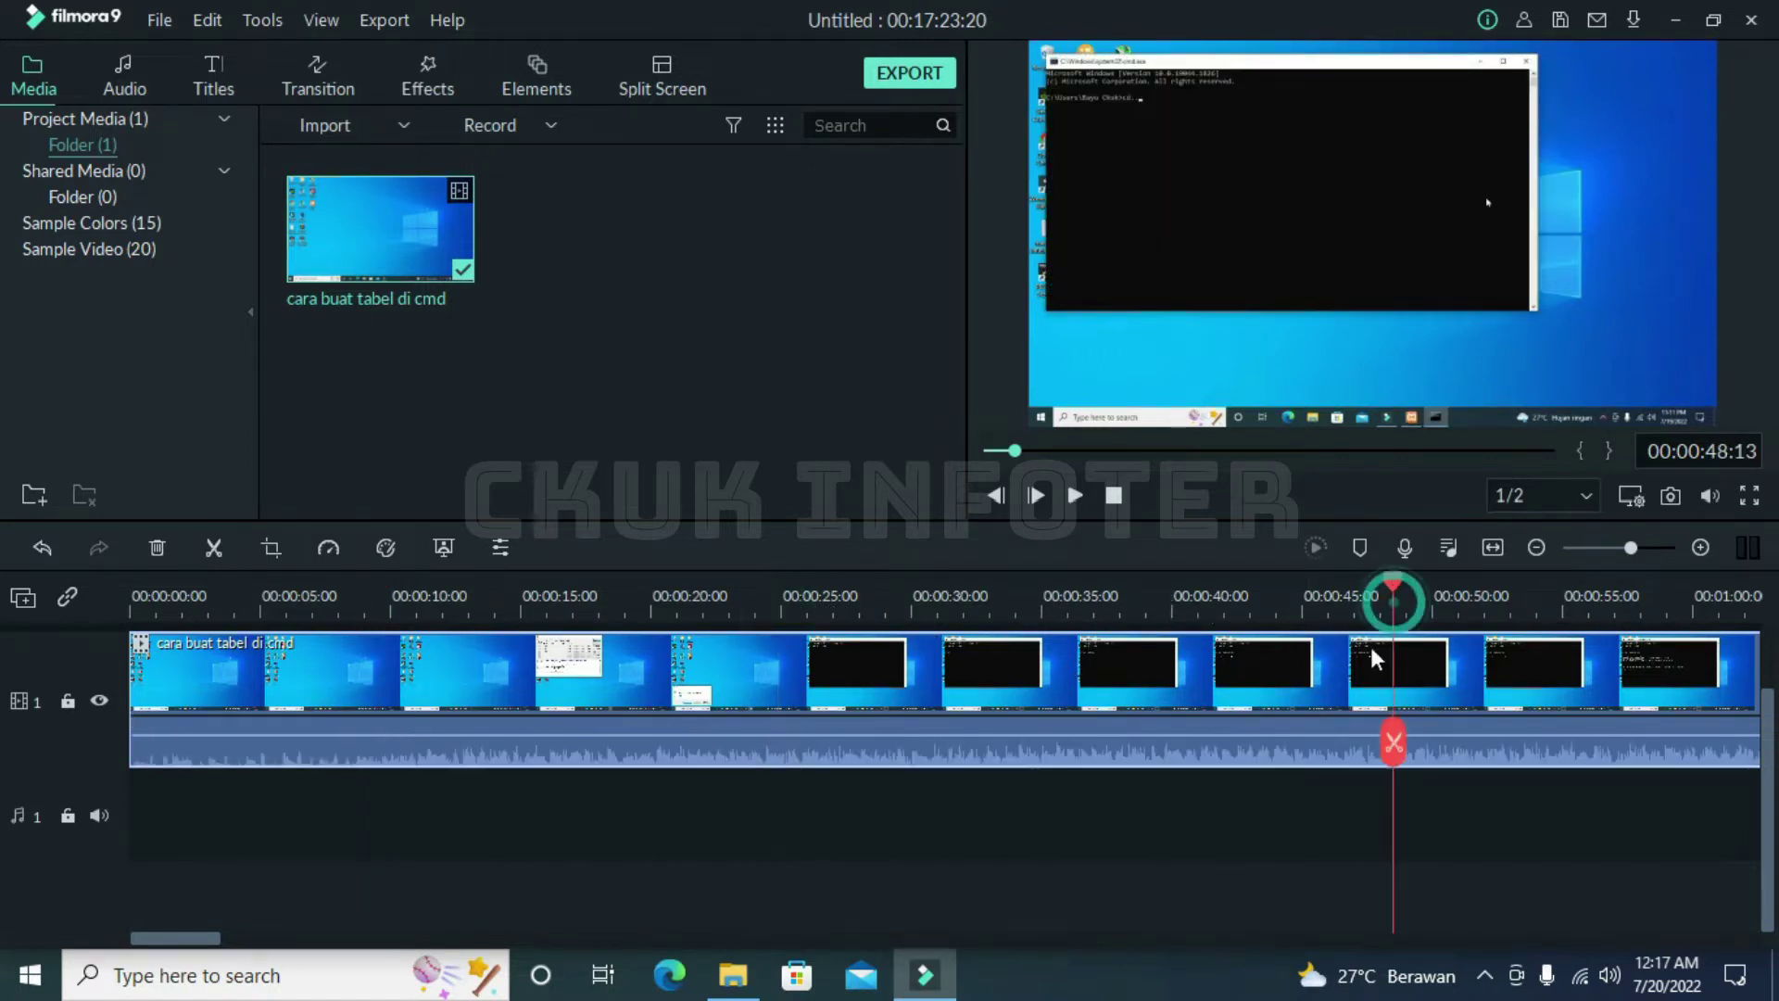
{"action": "left_click_drag", "start_coordinate": [204, 946], "coordinate": [397, 936]}
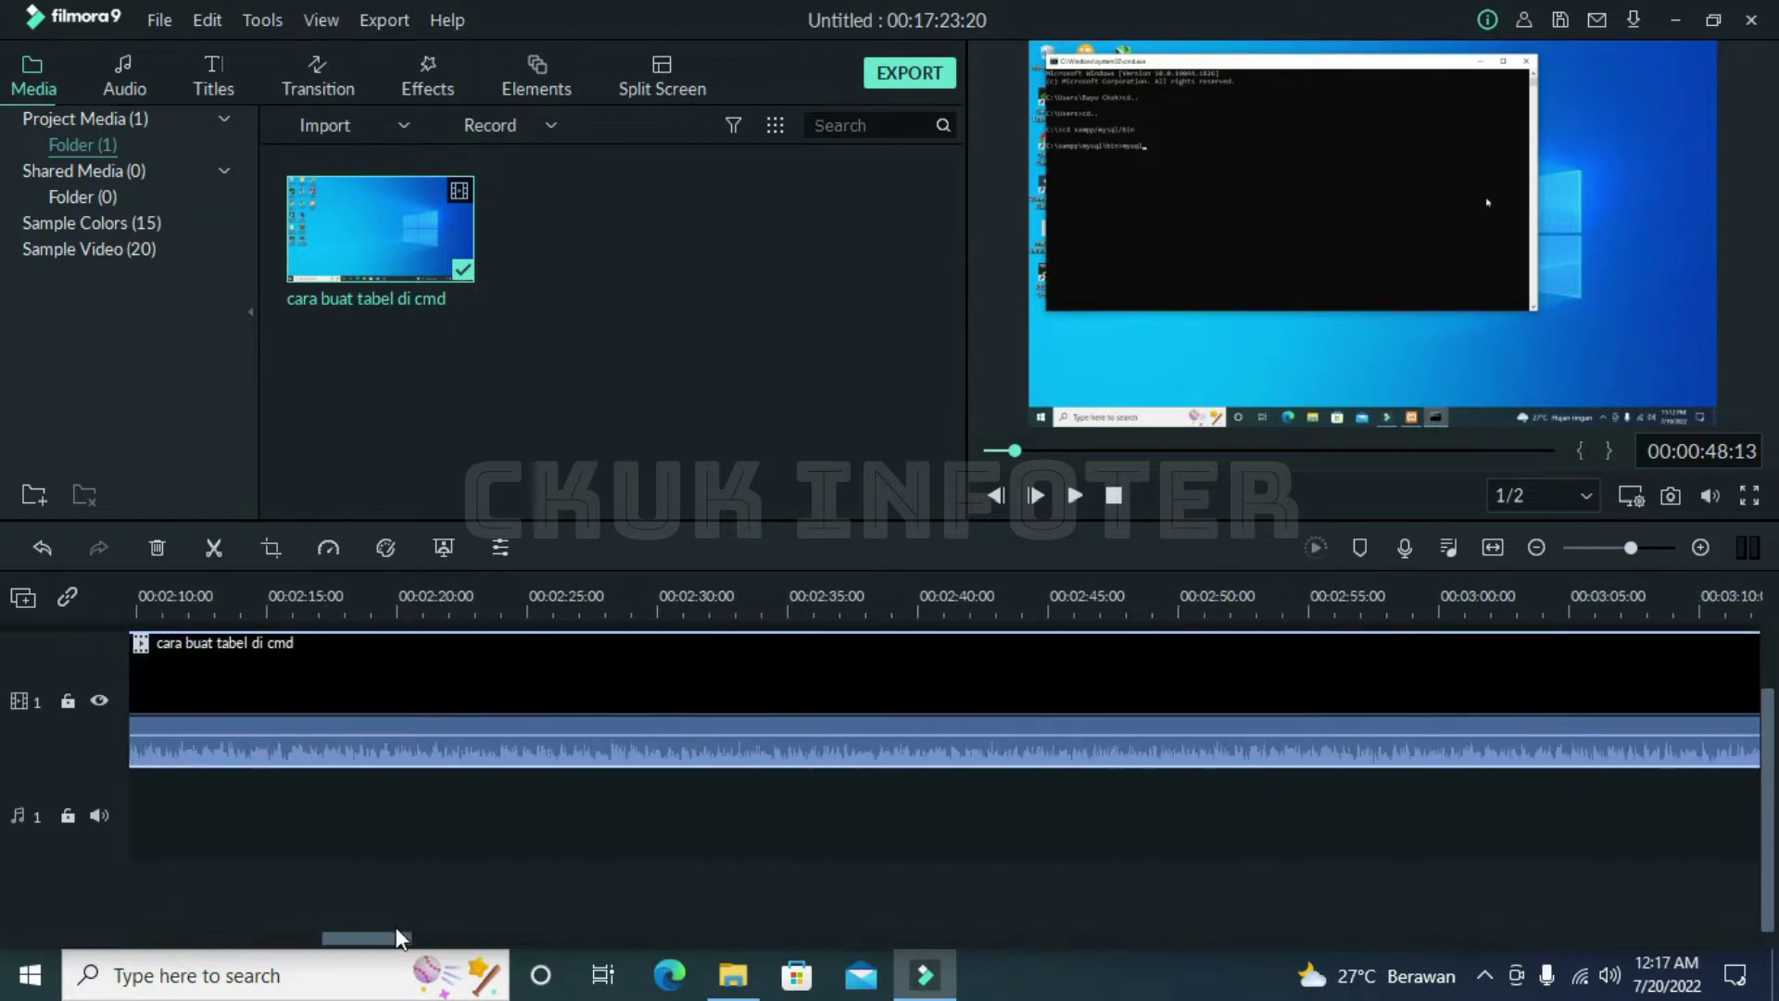
{"action": "left_click", "coordinate": [912, 596]}
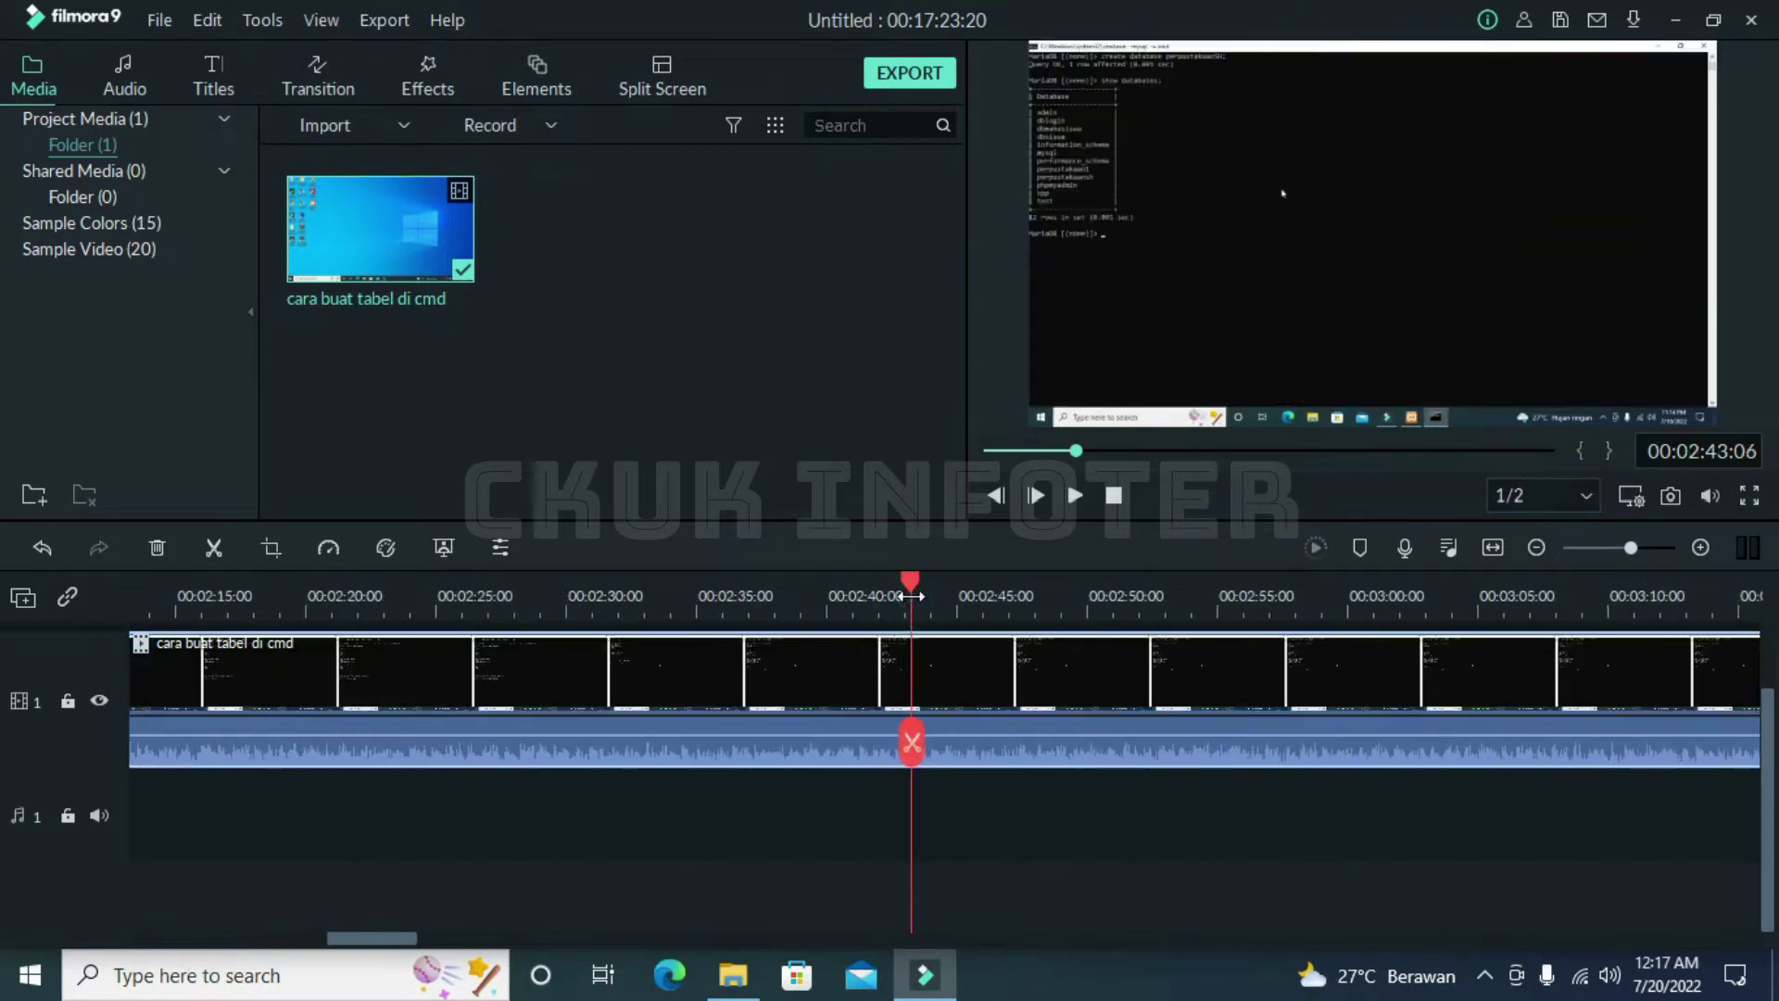
{"action": "left_click", "coordinate": [1136, 602]}
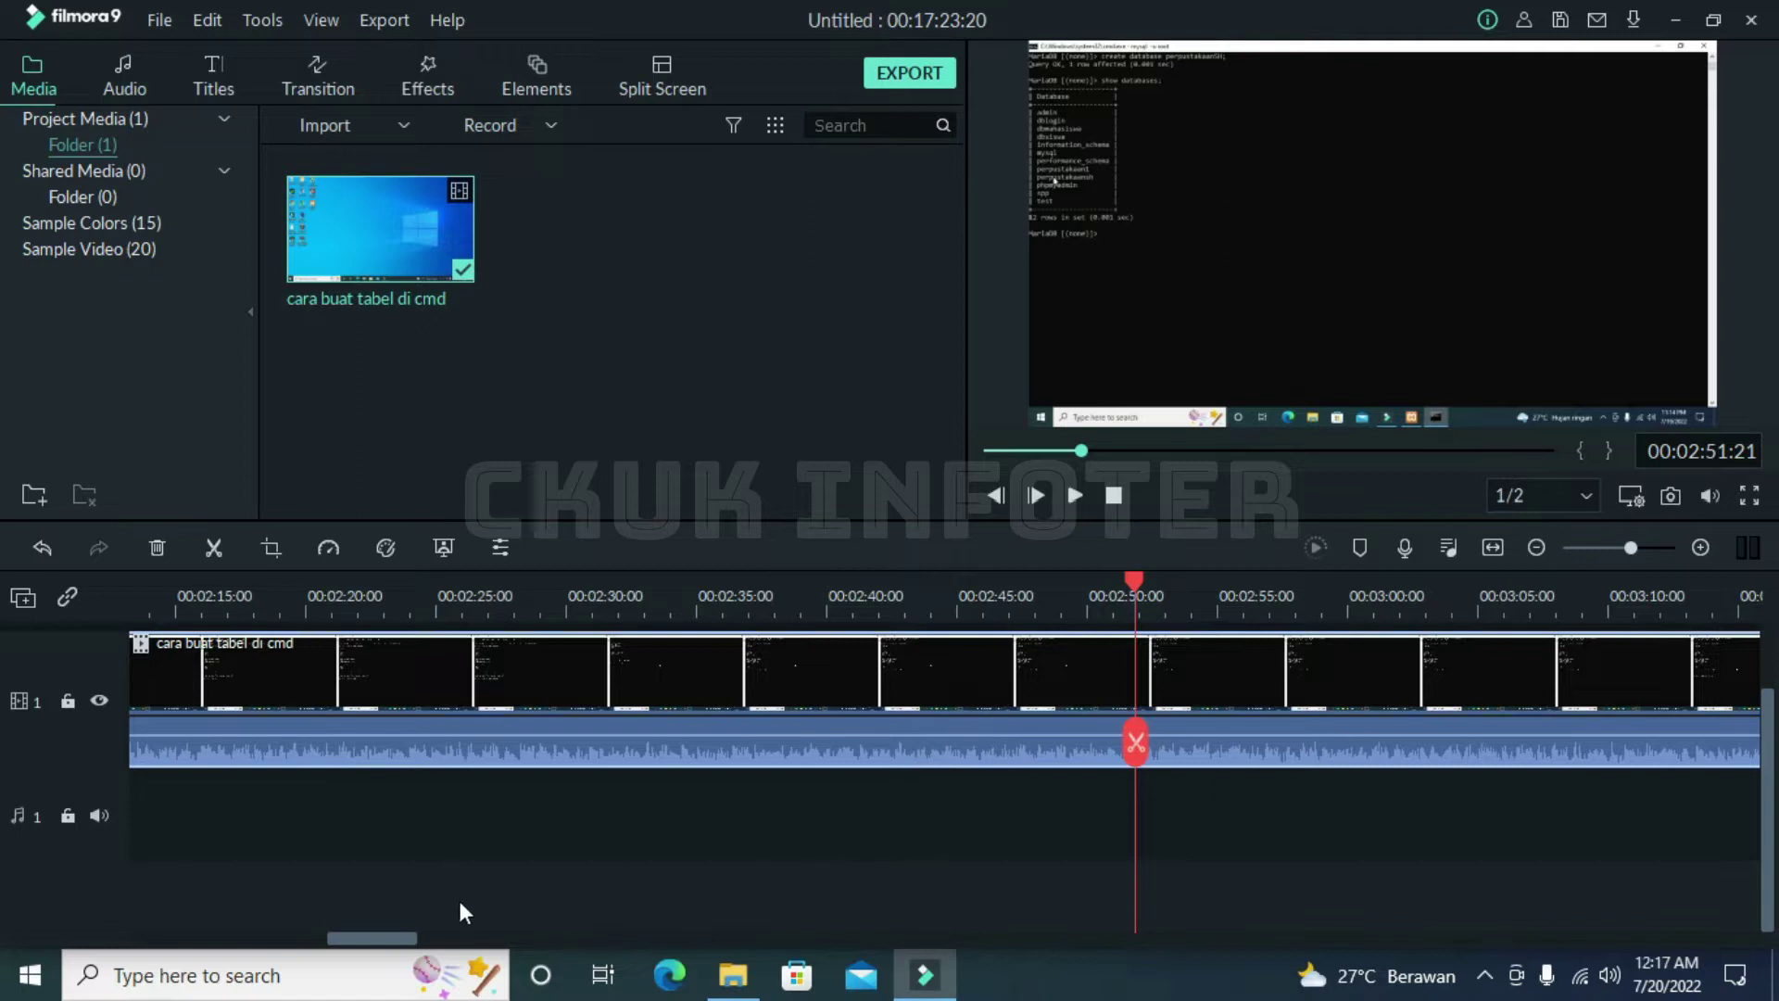
{"action": "left_click_drag", "start_coordinate": [415, 938], "coordinate": [600, 937]}
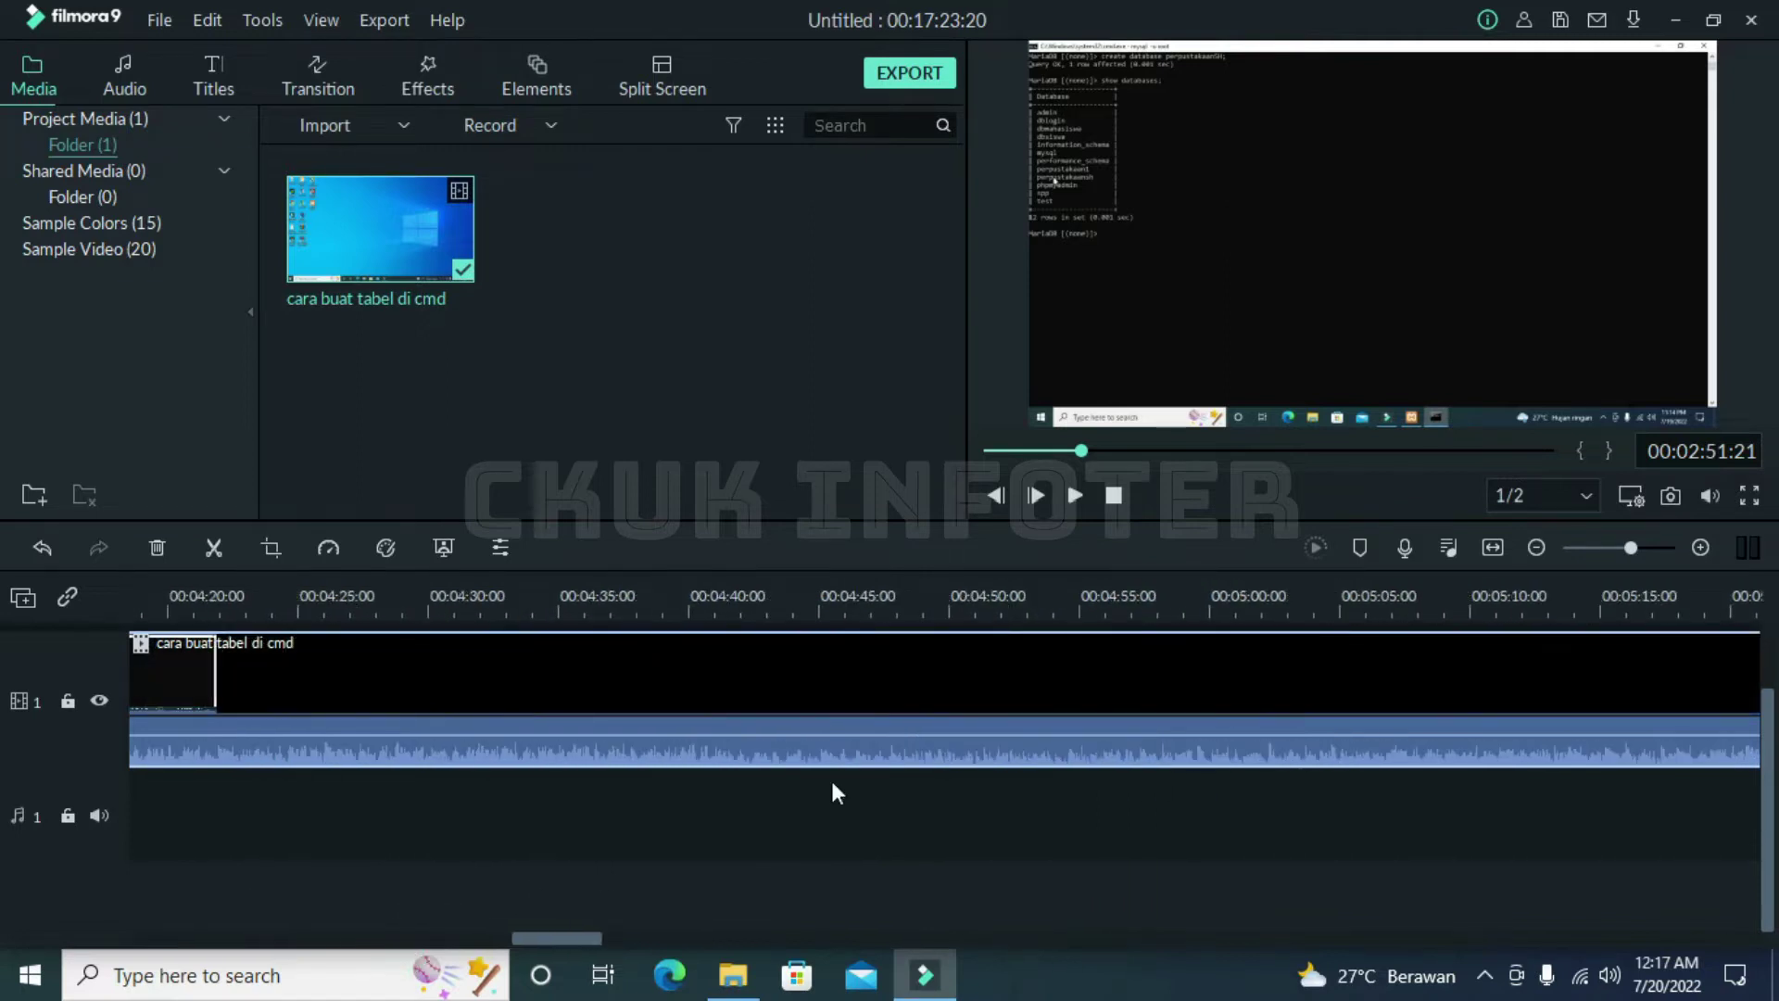
{"action": "left_click", "coordinate": [1344, 601]}
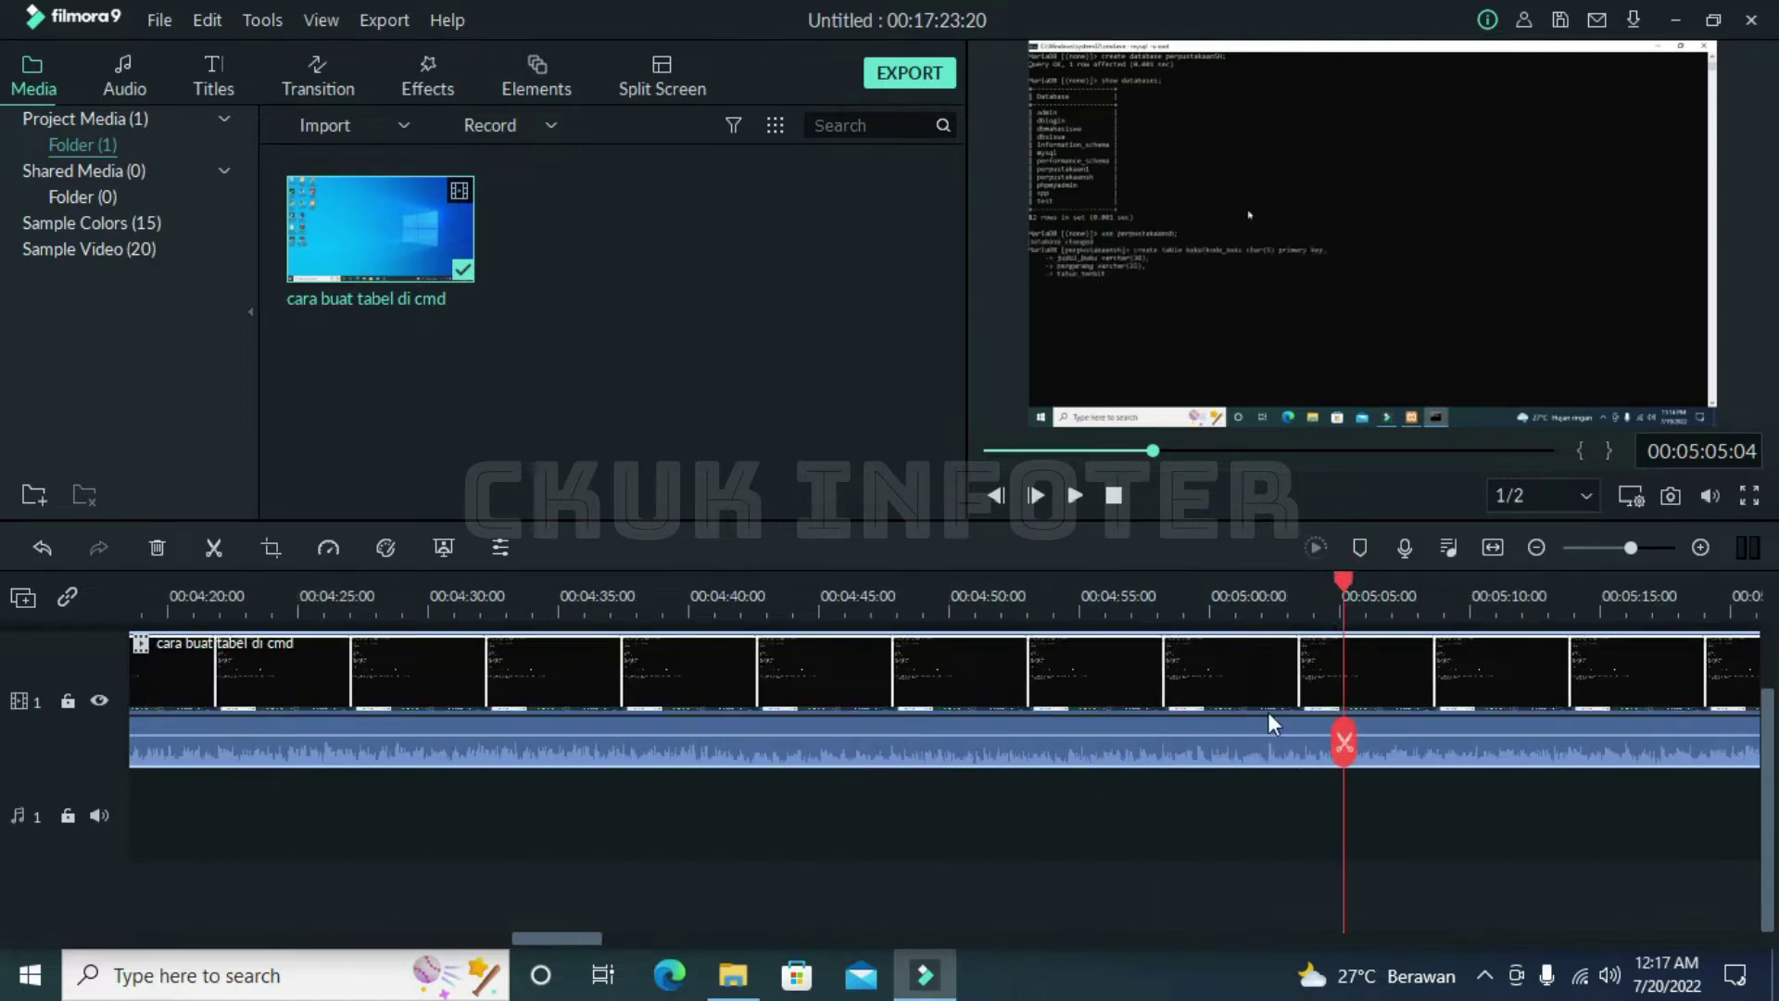
{"action": "left_click_drag", "start_coordinate": [548, 937], "coordinate": [1066, 937]}
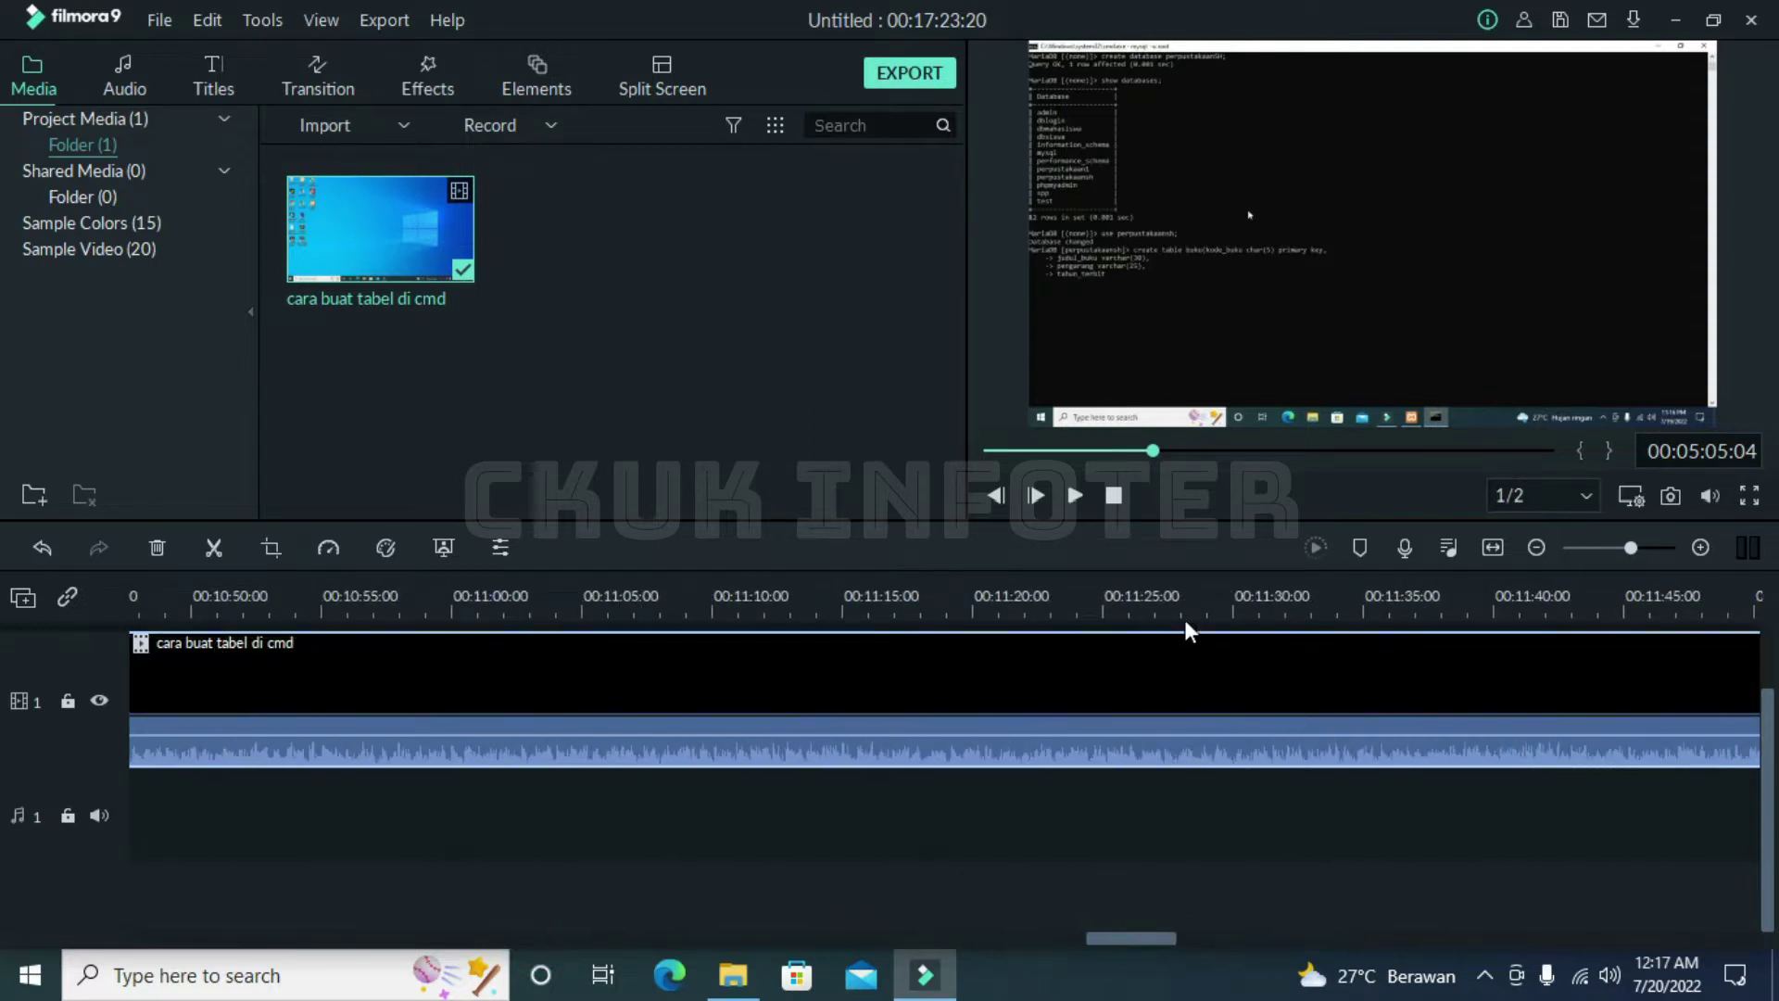
{"action": "left_click", "coordinate": [1176, 601]}
{"action": "left_click_drag", "start_coordinate": [1307, 600], "coordinate": [1268, 605]}
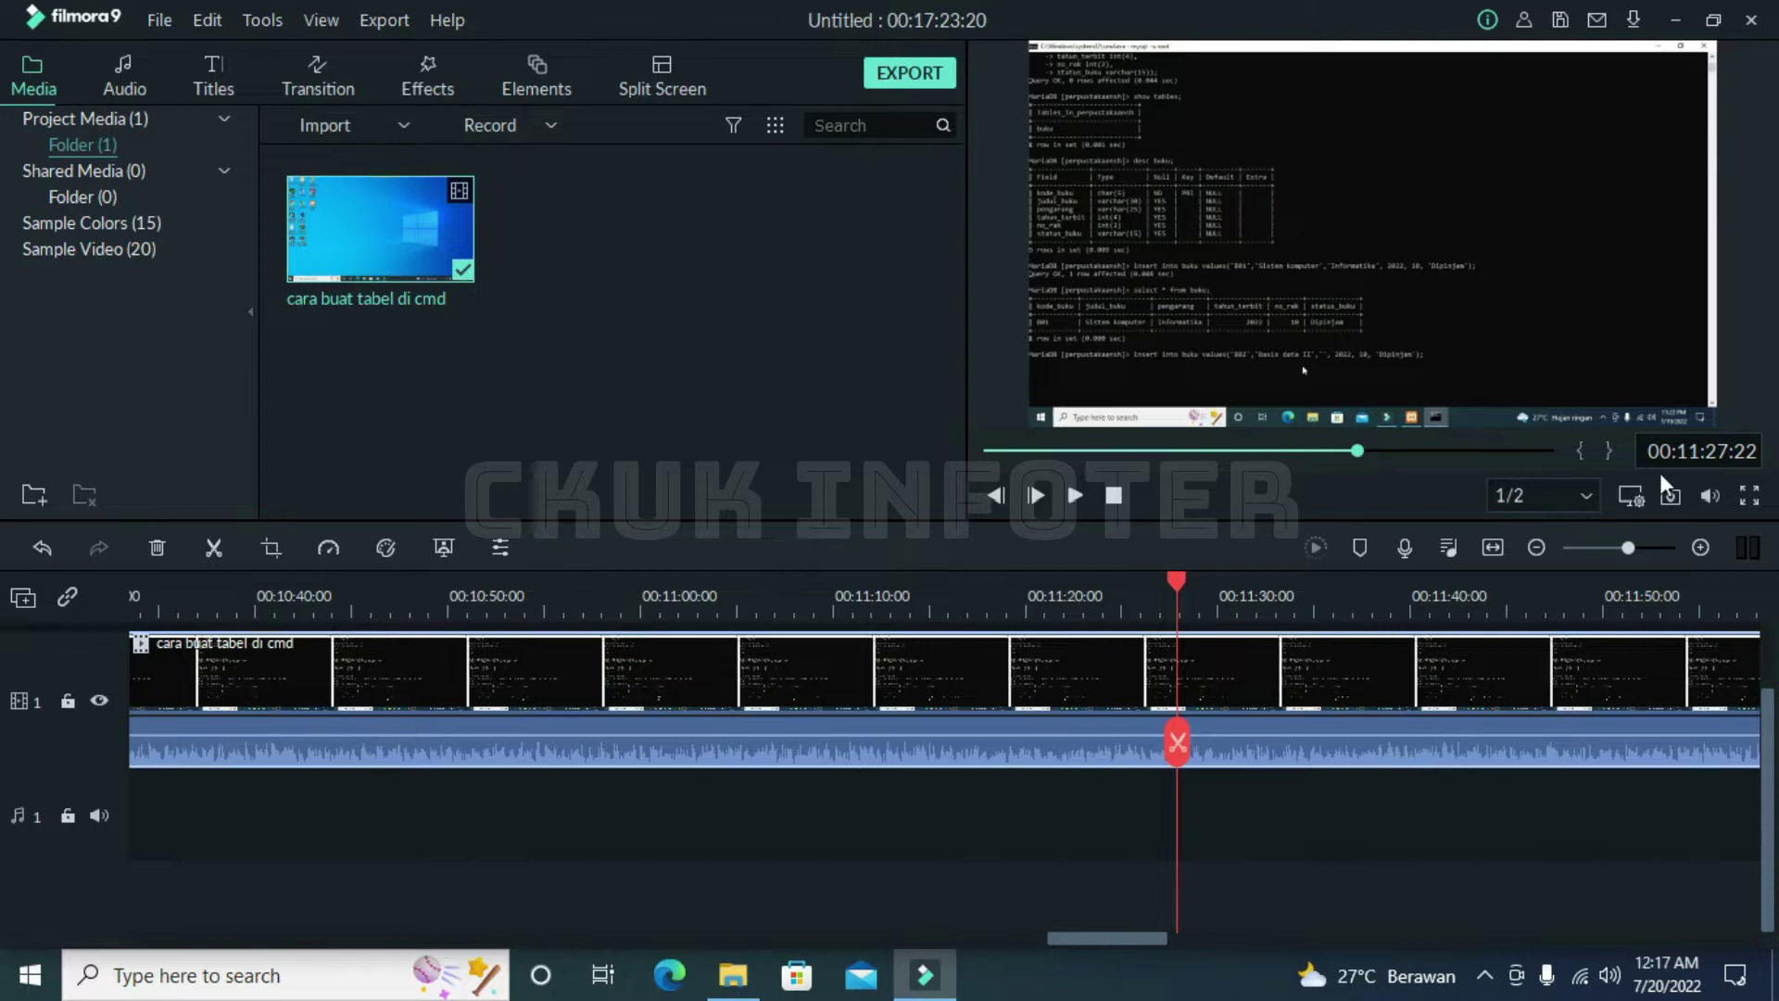
Step: Check the current frame in the full-screen preview and capture it as a snapshot
{"action": "left_click", "coordinate": [1749, 501]}
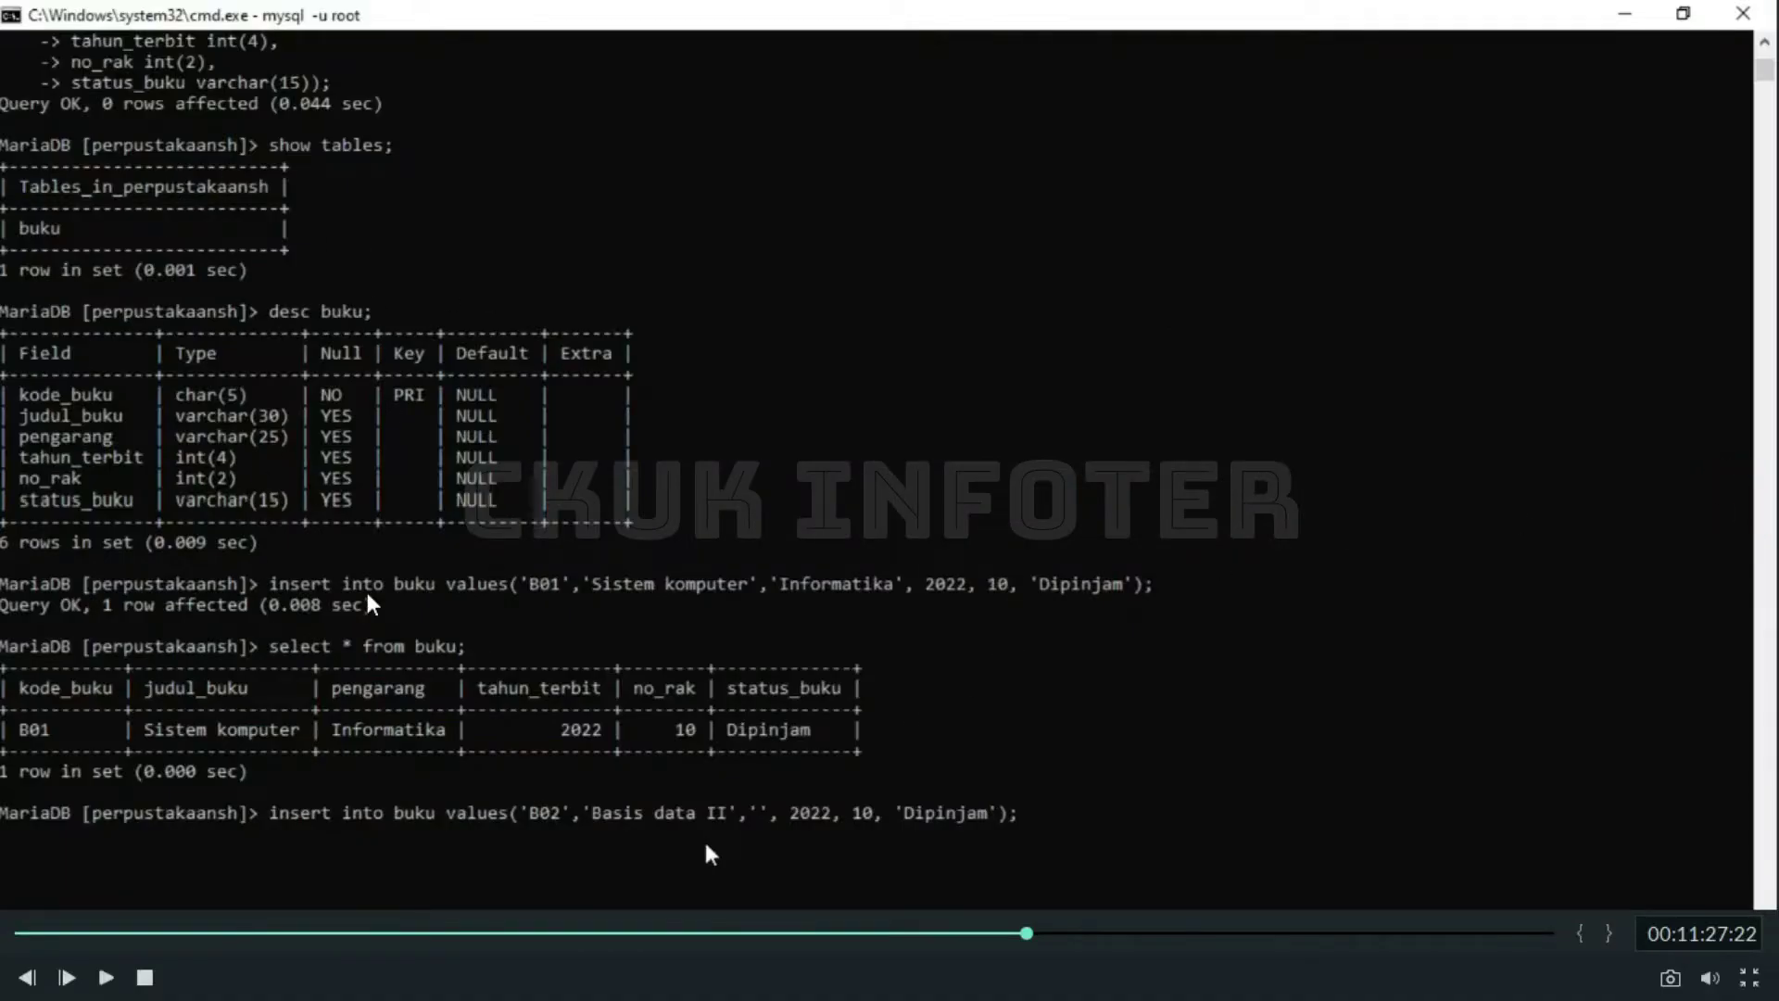
{"action": "left_click", "coordinate": [1752, 981]}
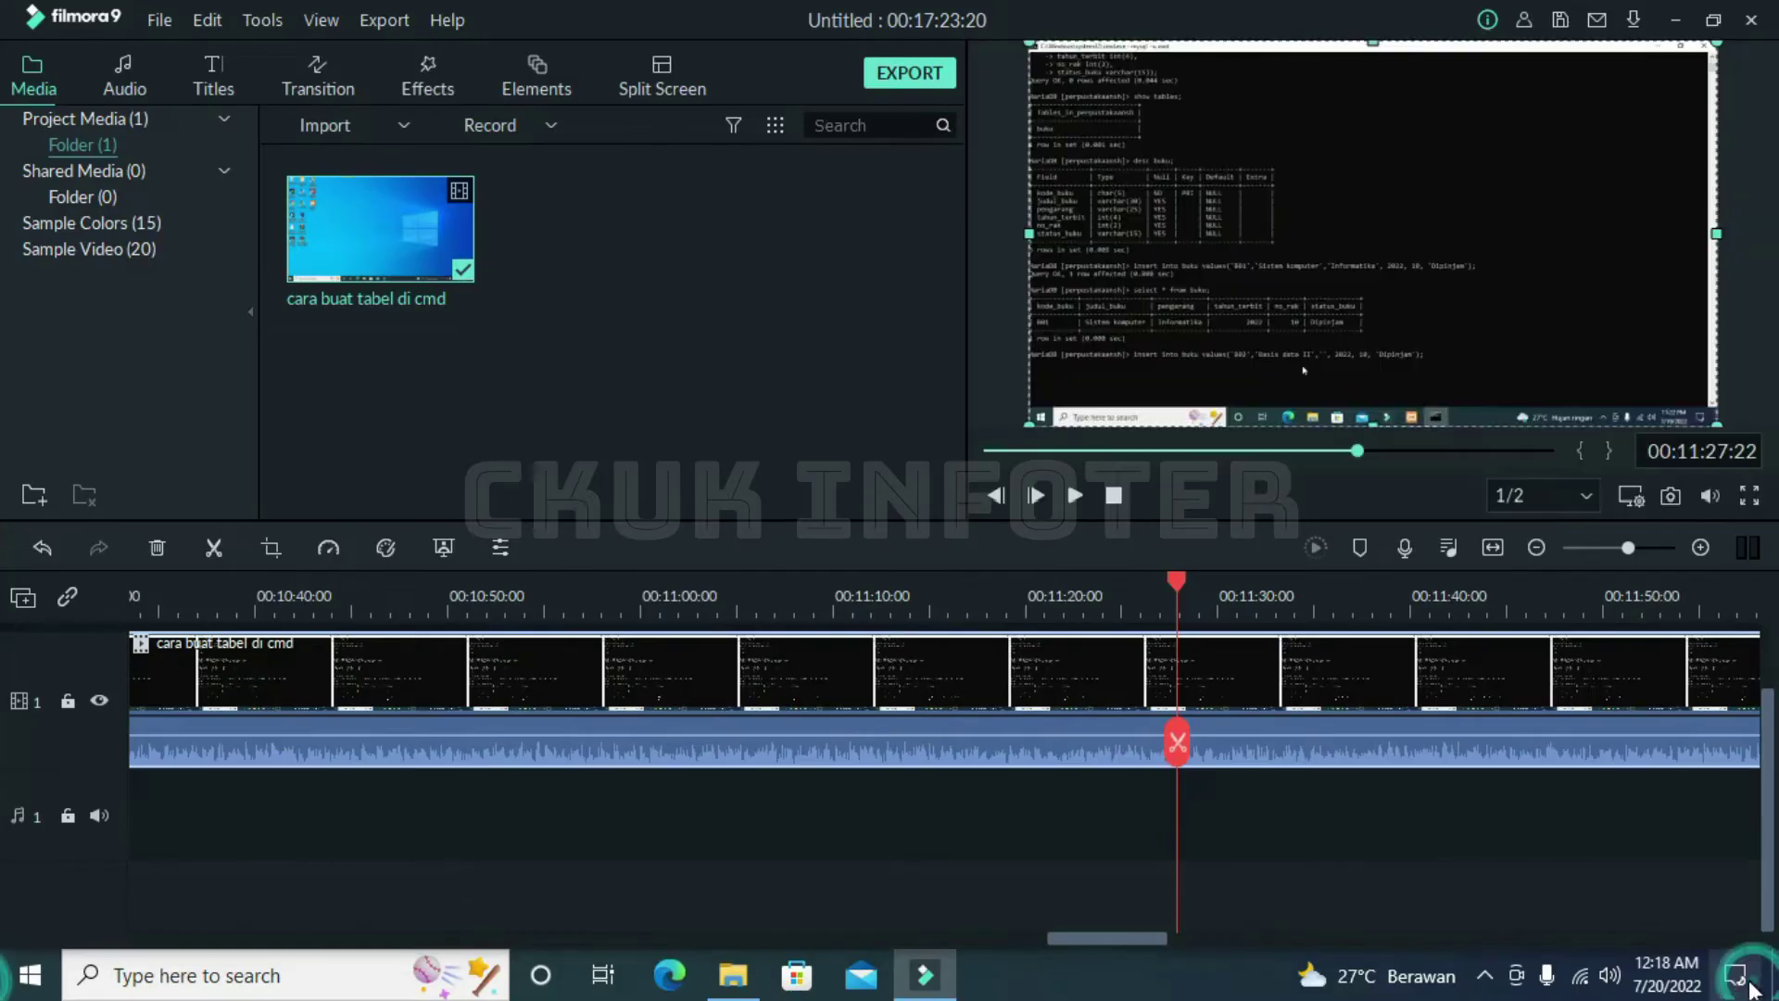
{"action": "left_click", "coordinate": [1670, 497]}
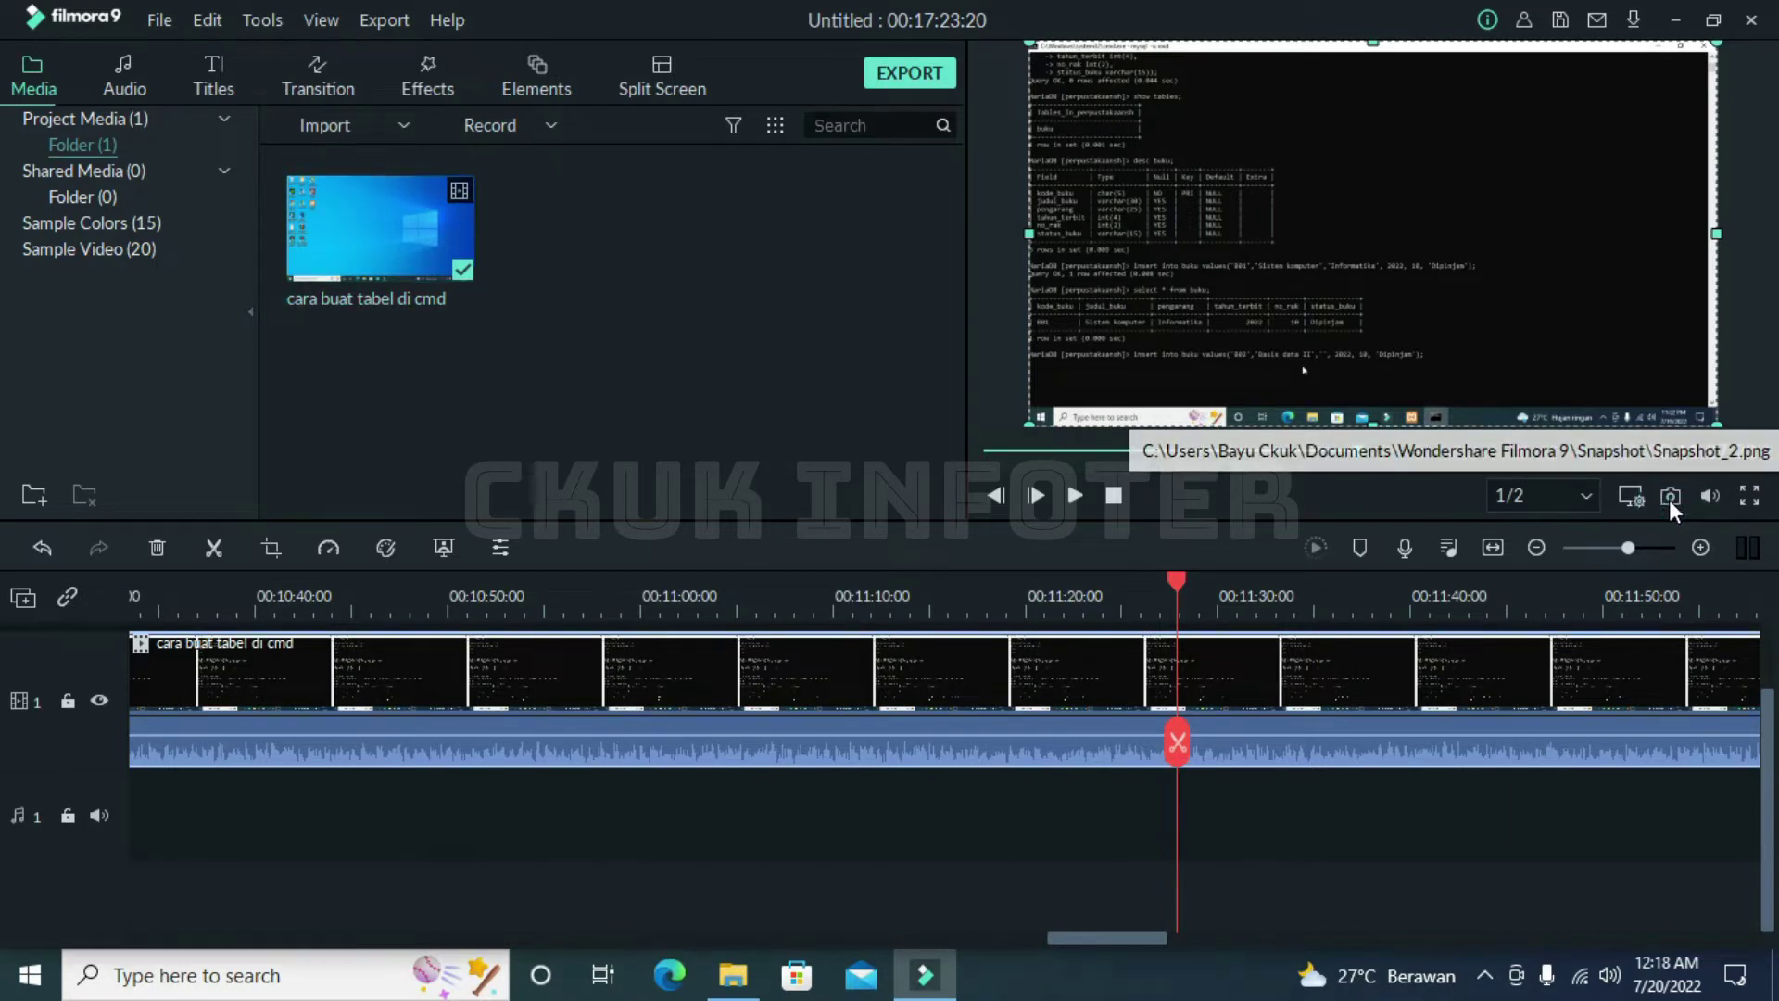
Step: Reveal Snapshot_2 in File Explorer and open the image to inspect it, closing the viewer when done
{"action": "mouse_move", "coordinate": [652, 278]}
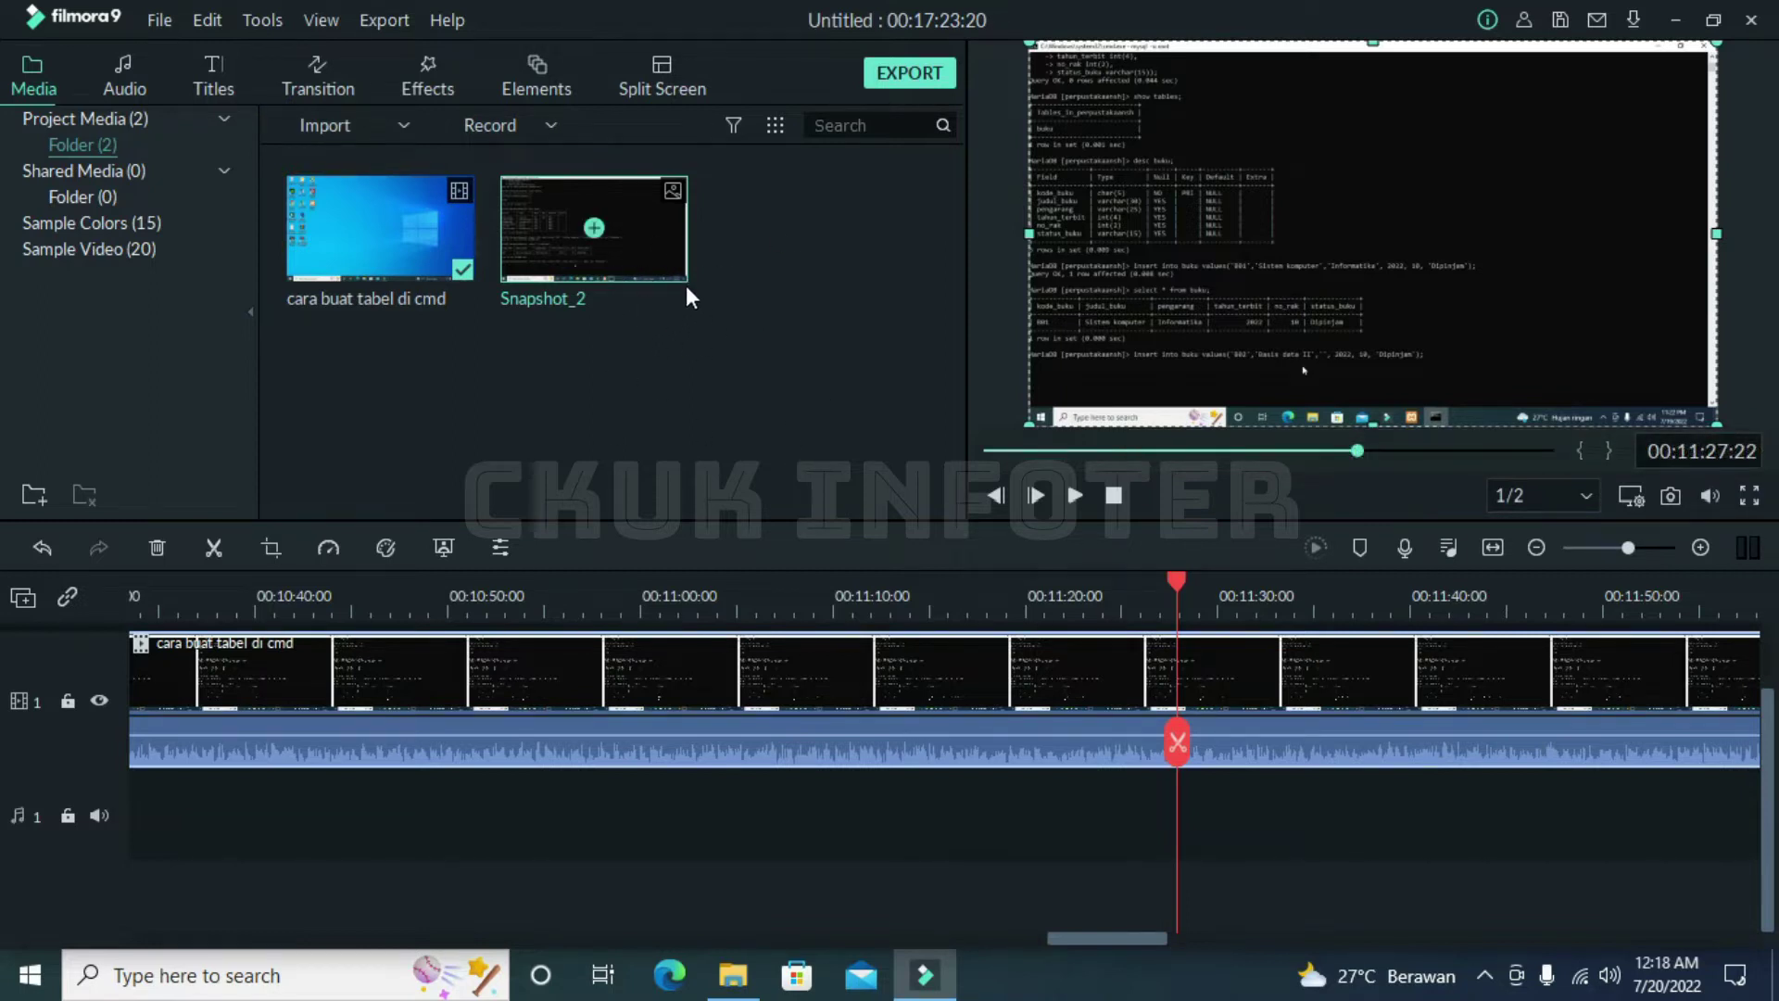
{"action": "right_click", "coordinate": [643, 264]}
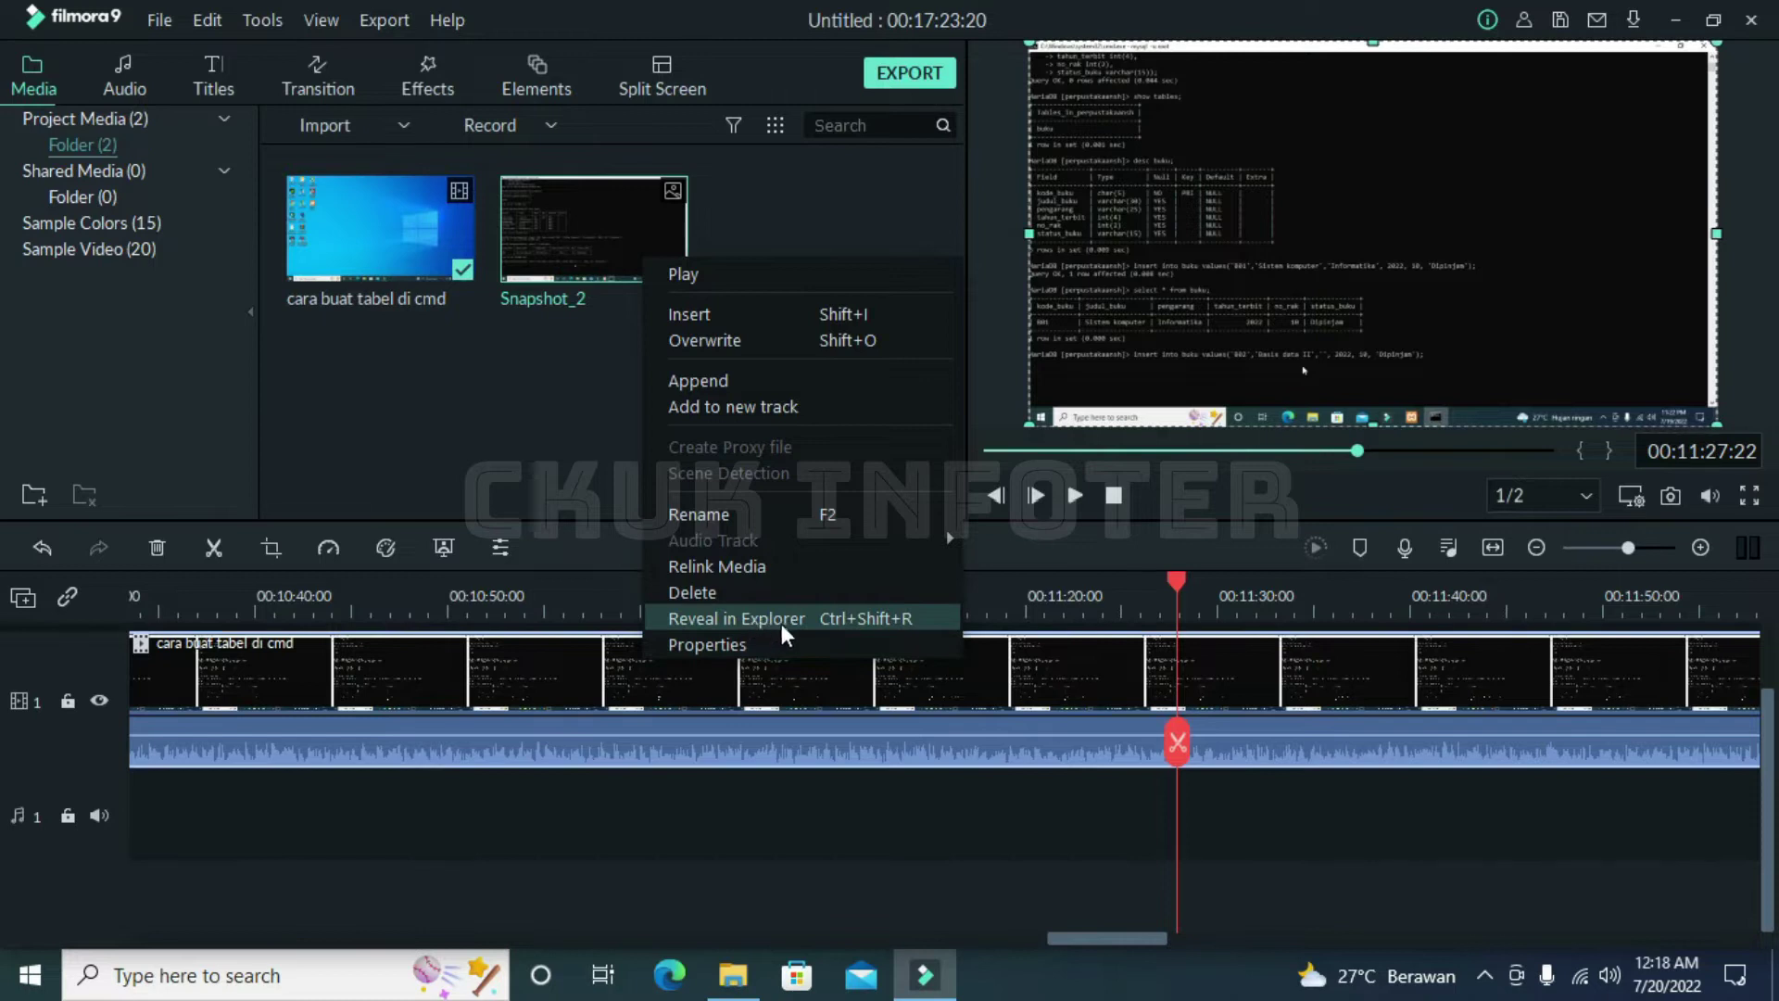
{"action": "left_click", "coordinate": [827, 617]}
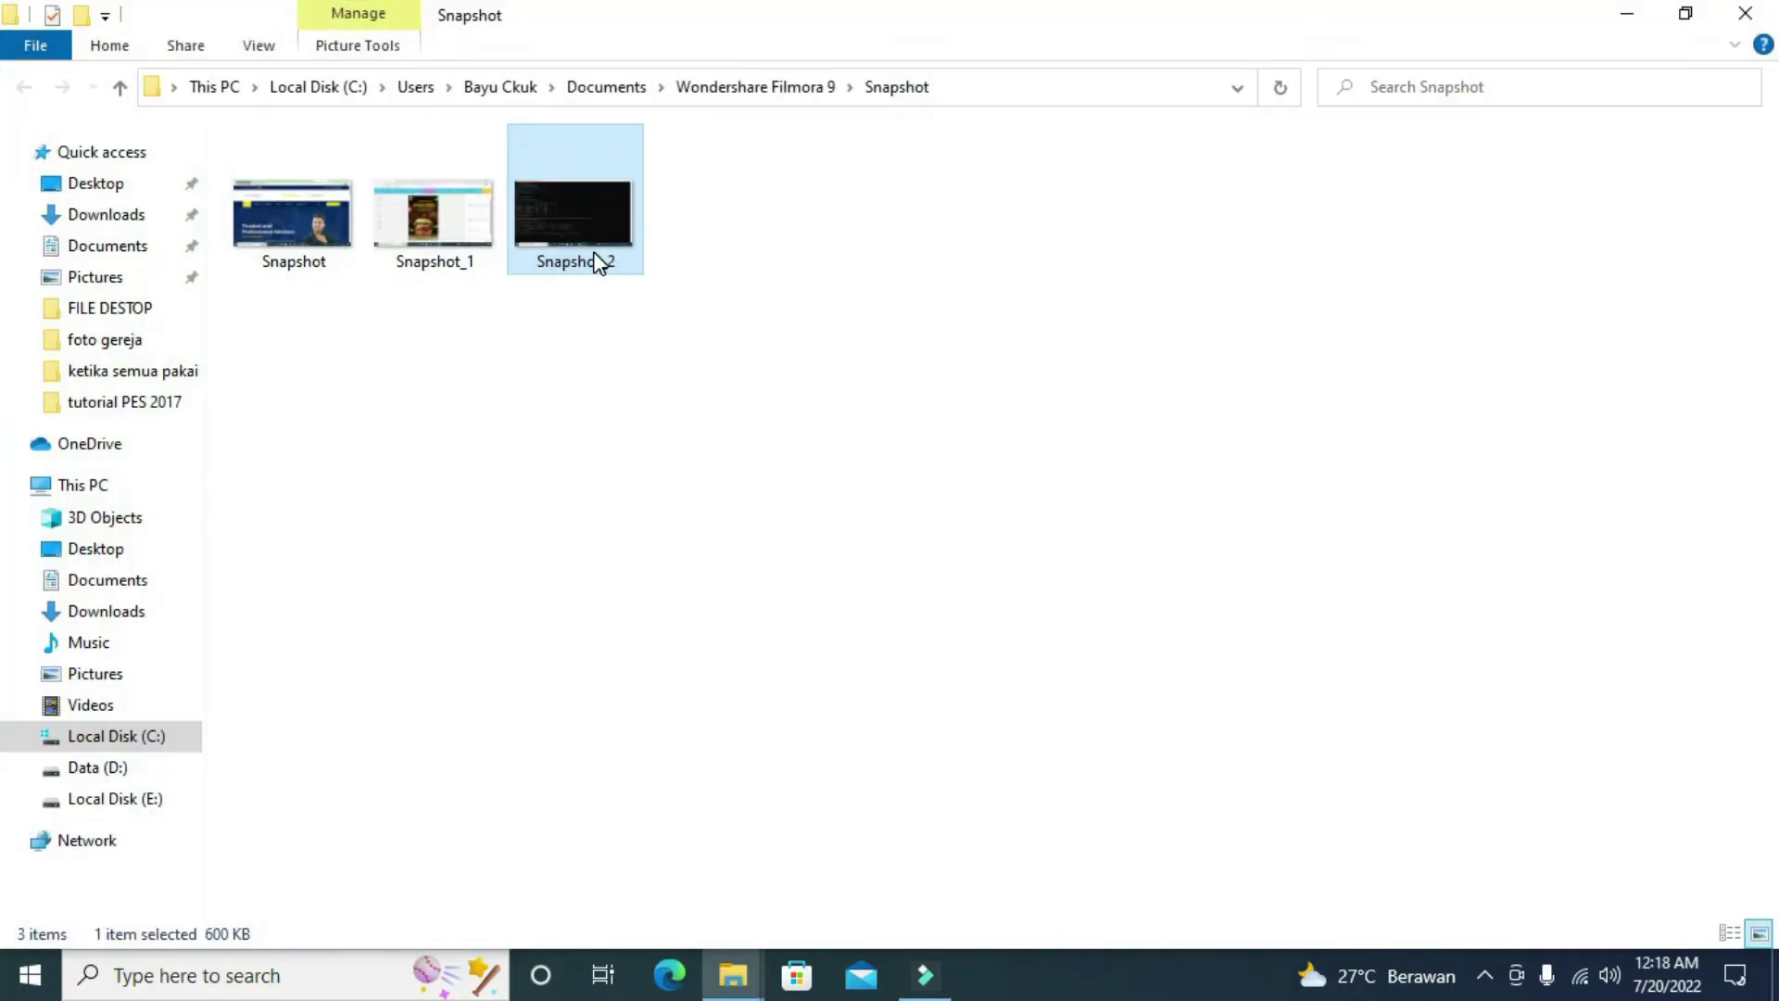
{"action": "double_click", "coordinate": [593, 241]}
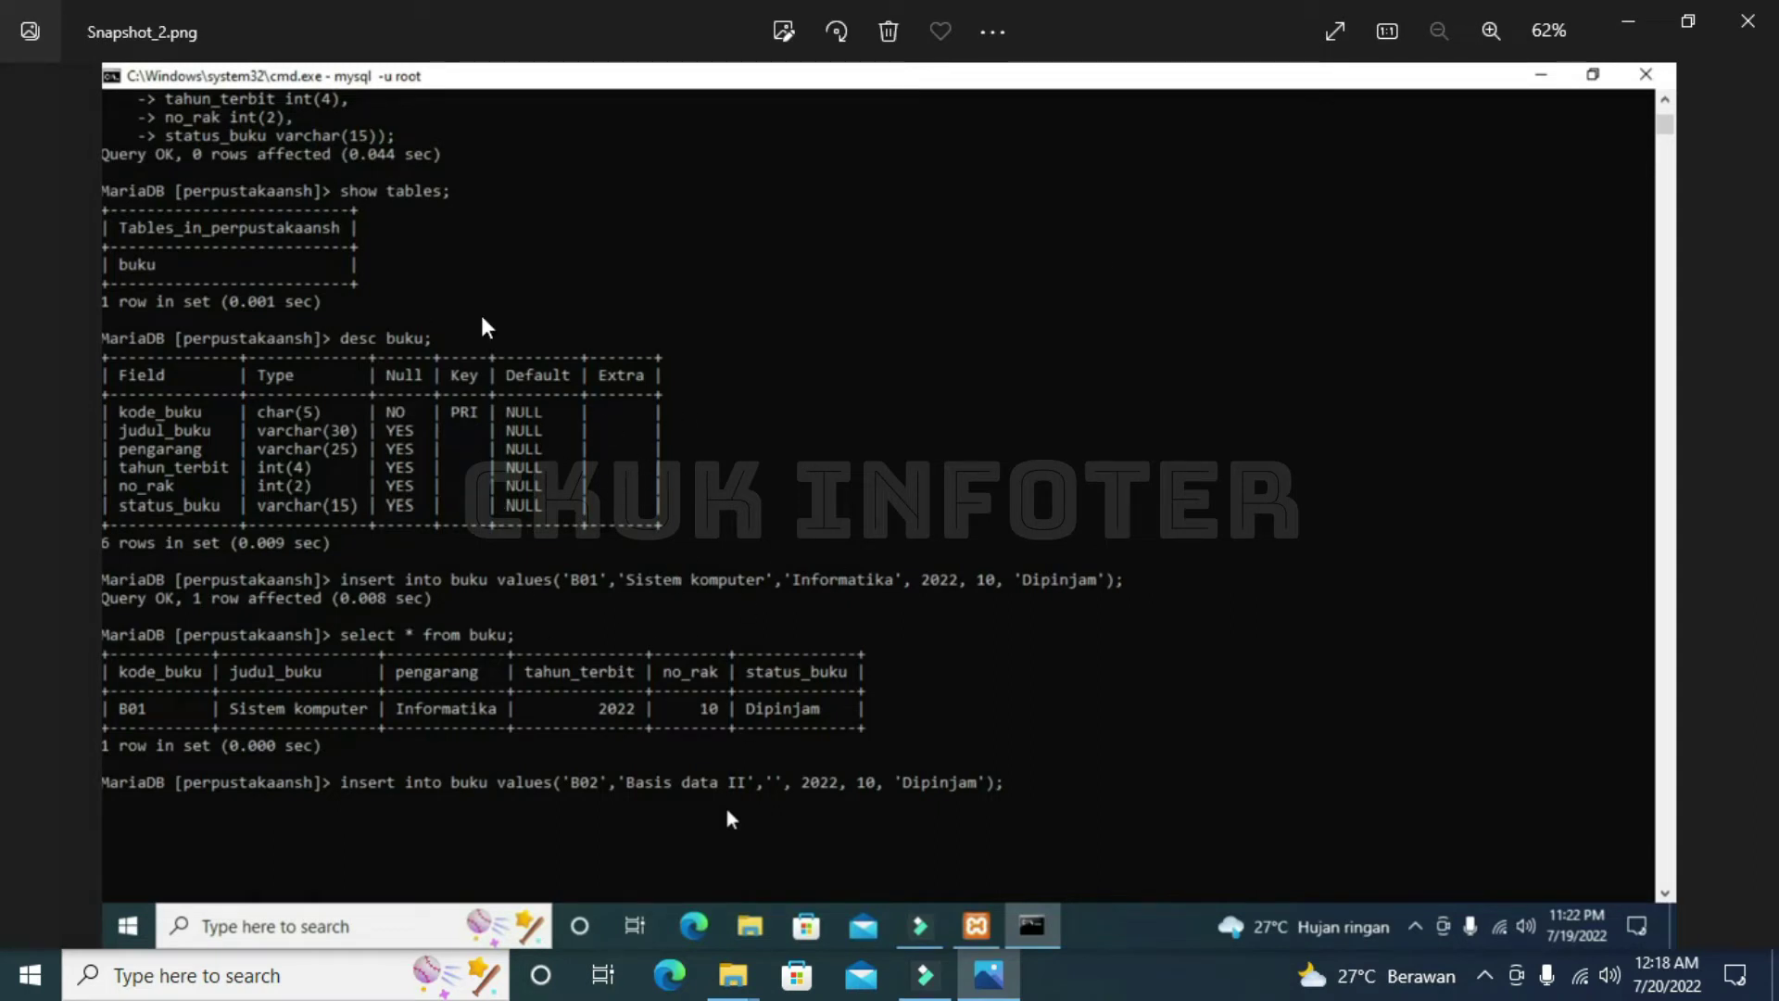
{"action": "left_click", "coordinate": [1748, 20]}
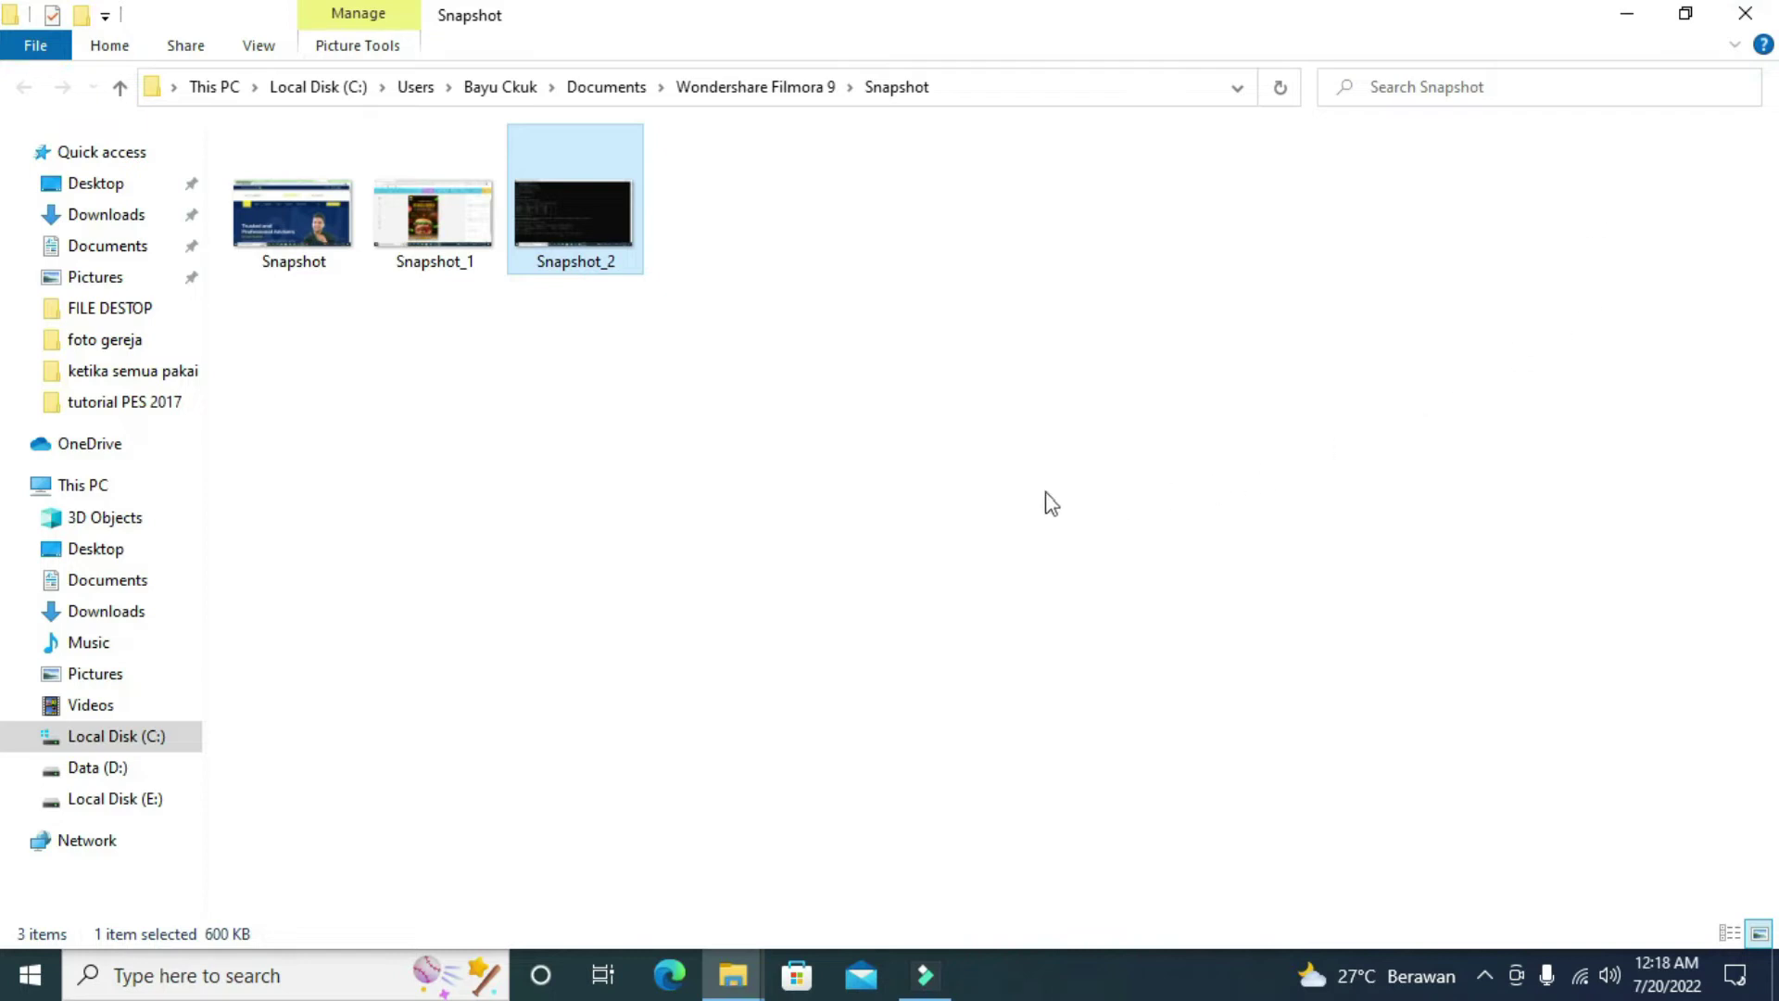
{"action": "double_click", "coordinate": [607, 236]}
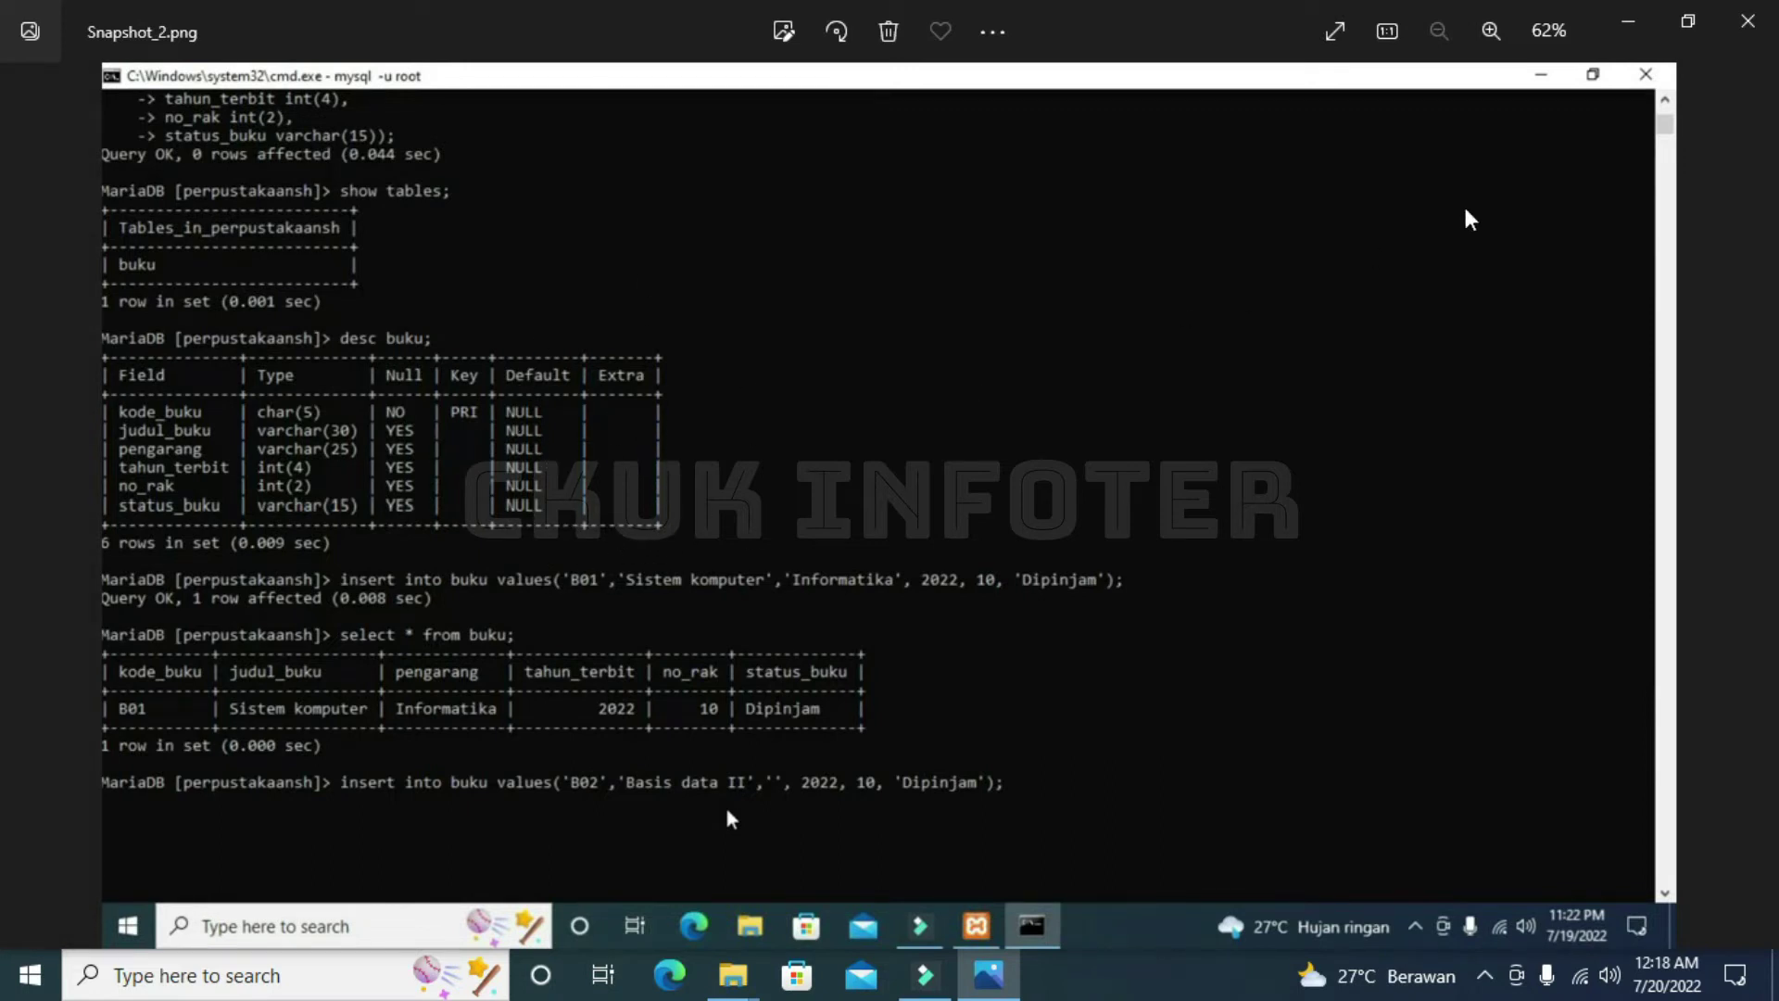
{"action": "left_click", "coordinate": [1737, 41]}
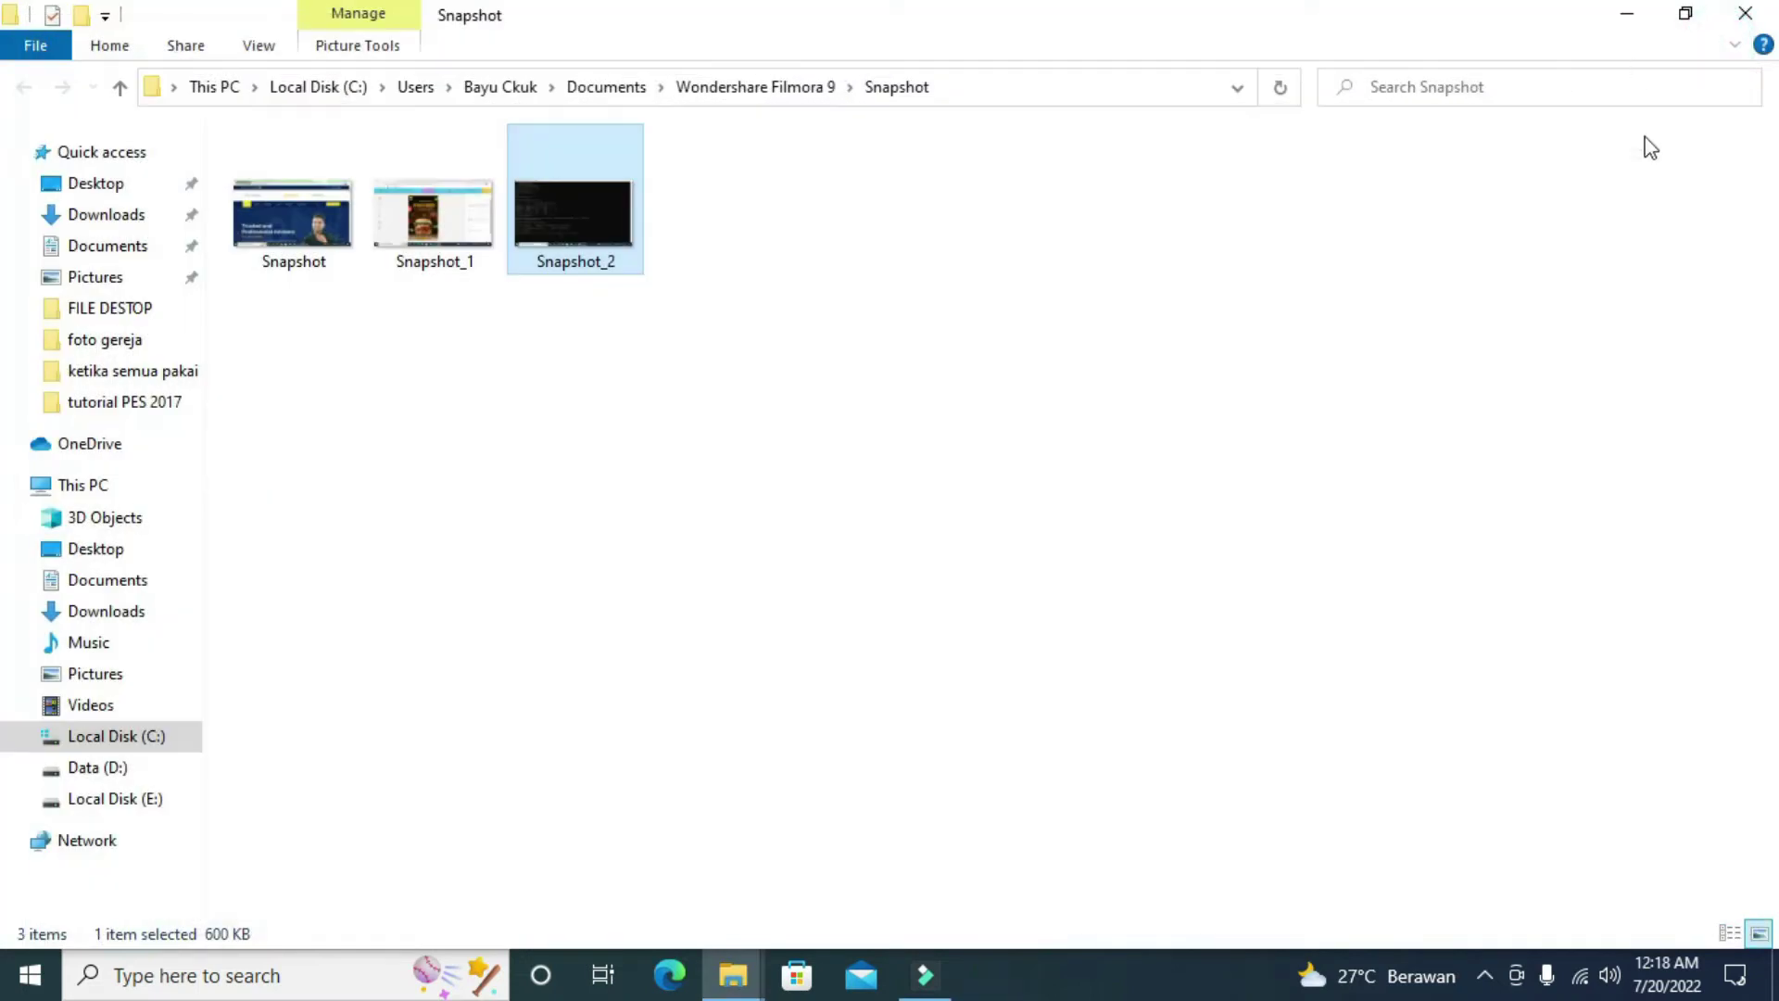
Step: Minimize the File Explorer and Filmora windows and launch Adobe Photoshop CS6 (64 Bit) from the desktop
{"action": "left_click", "coordinate": [1629, 26]}
{"action": "left_click", "coordinate": [1677, 22]}
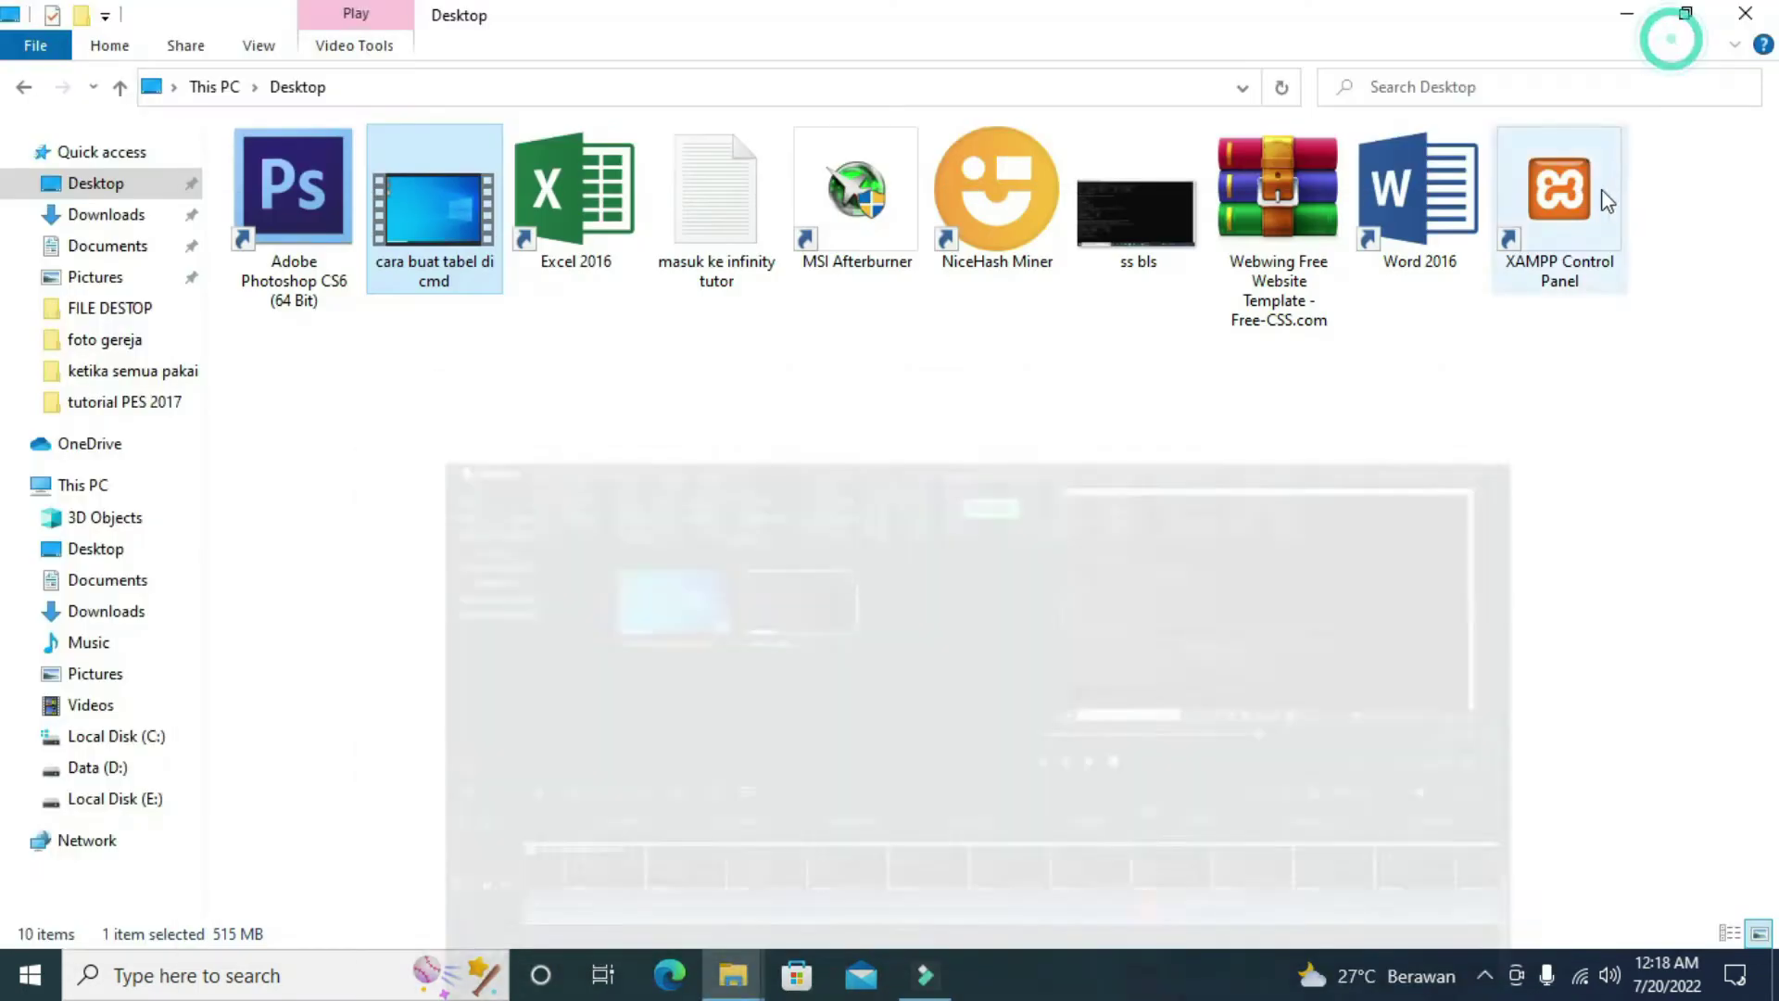
{"action": "left_click", "coordinate": [1627, 14]}
{"action": "left_click", "coordinate": [163, 375]}
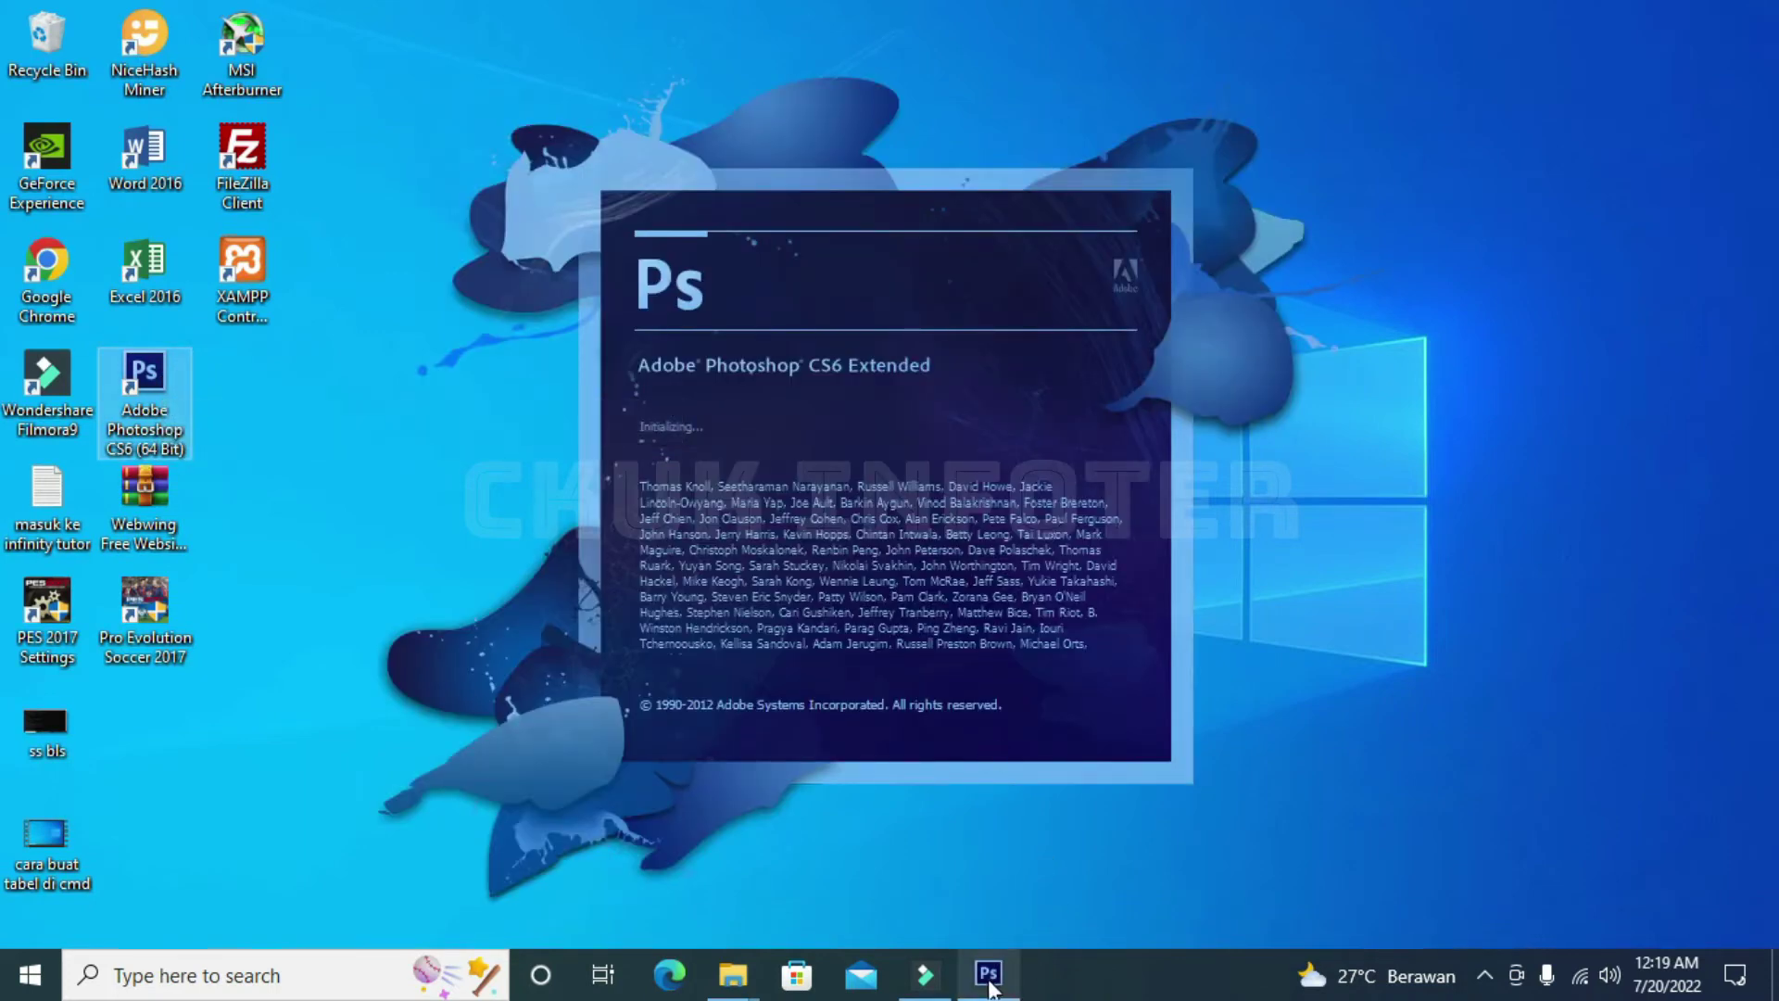
{"action": "left_click", "coordinate": [925, 973]}
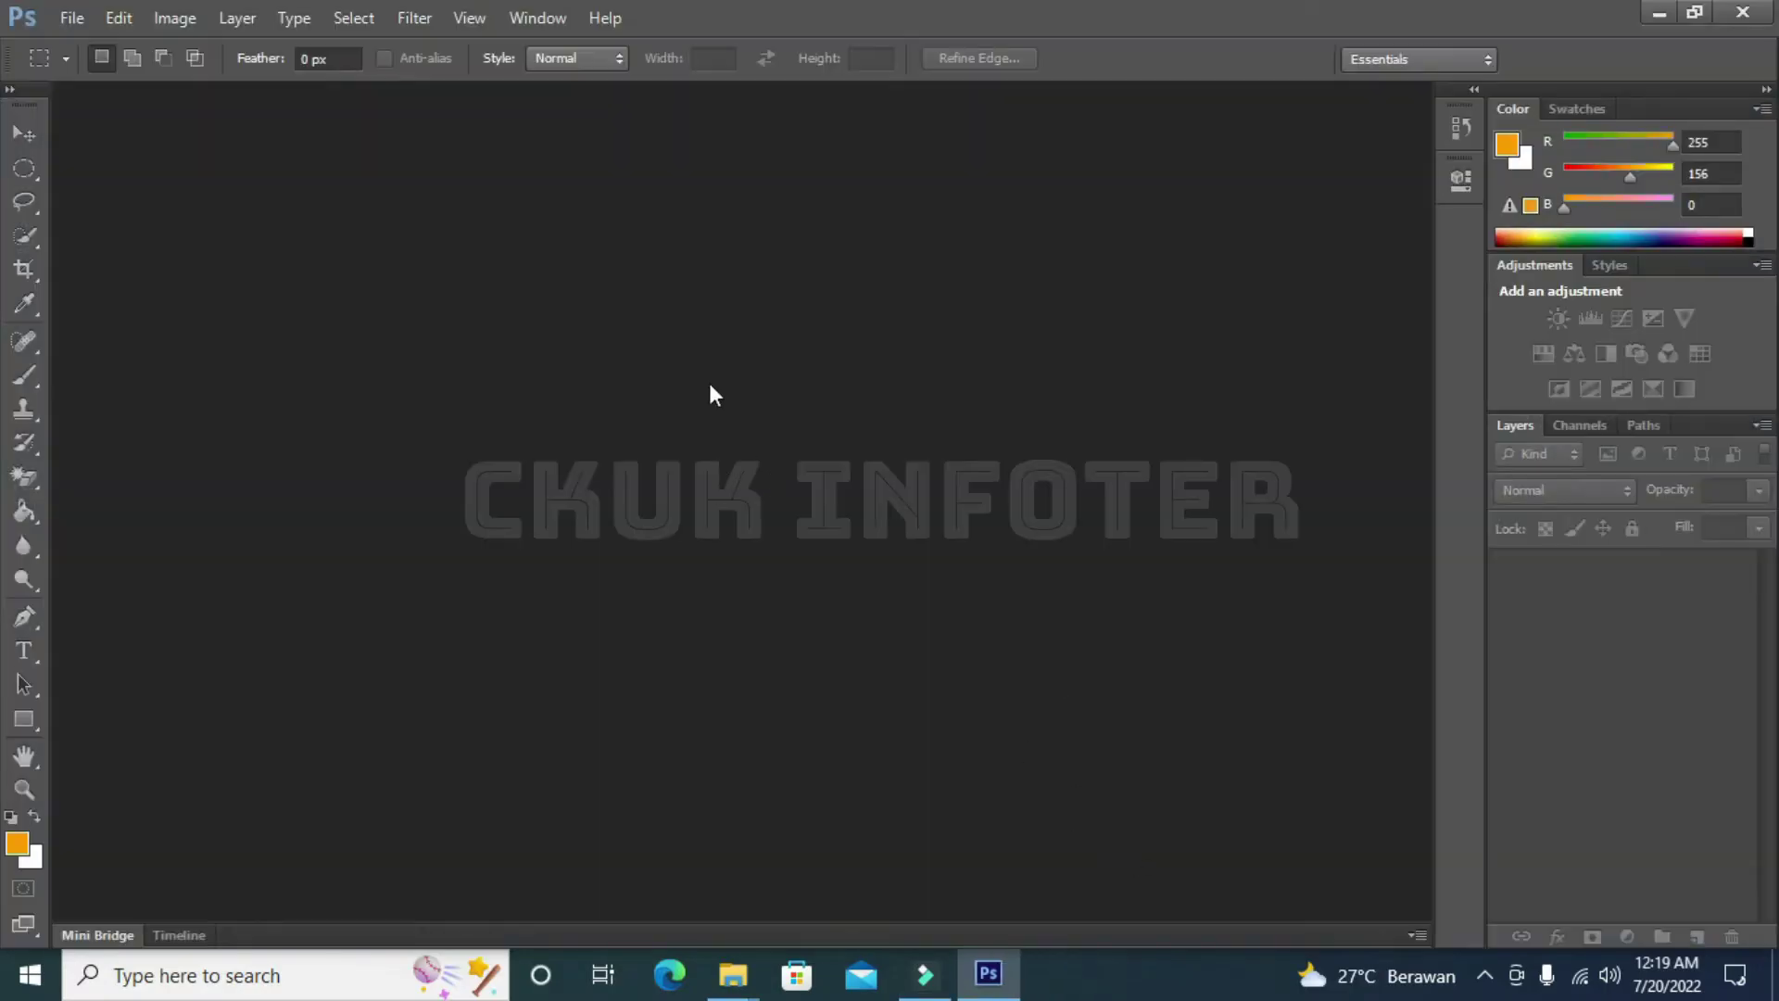
Step: Minimize the Adobe Photoshop CS6 Extended pop-up window and activate the Move tool
{"action": "left_click", "coordinate": [21, 144]}
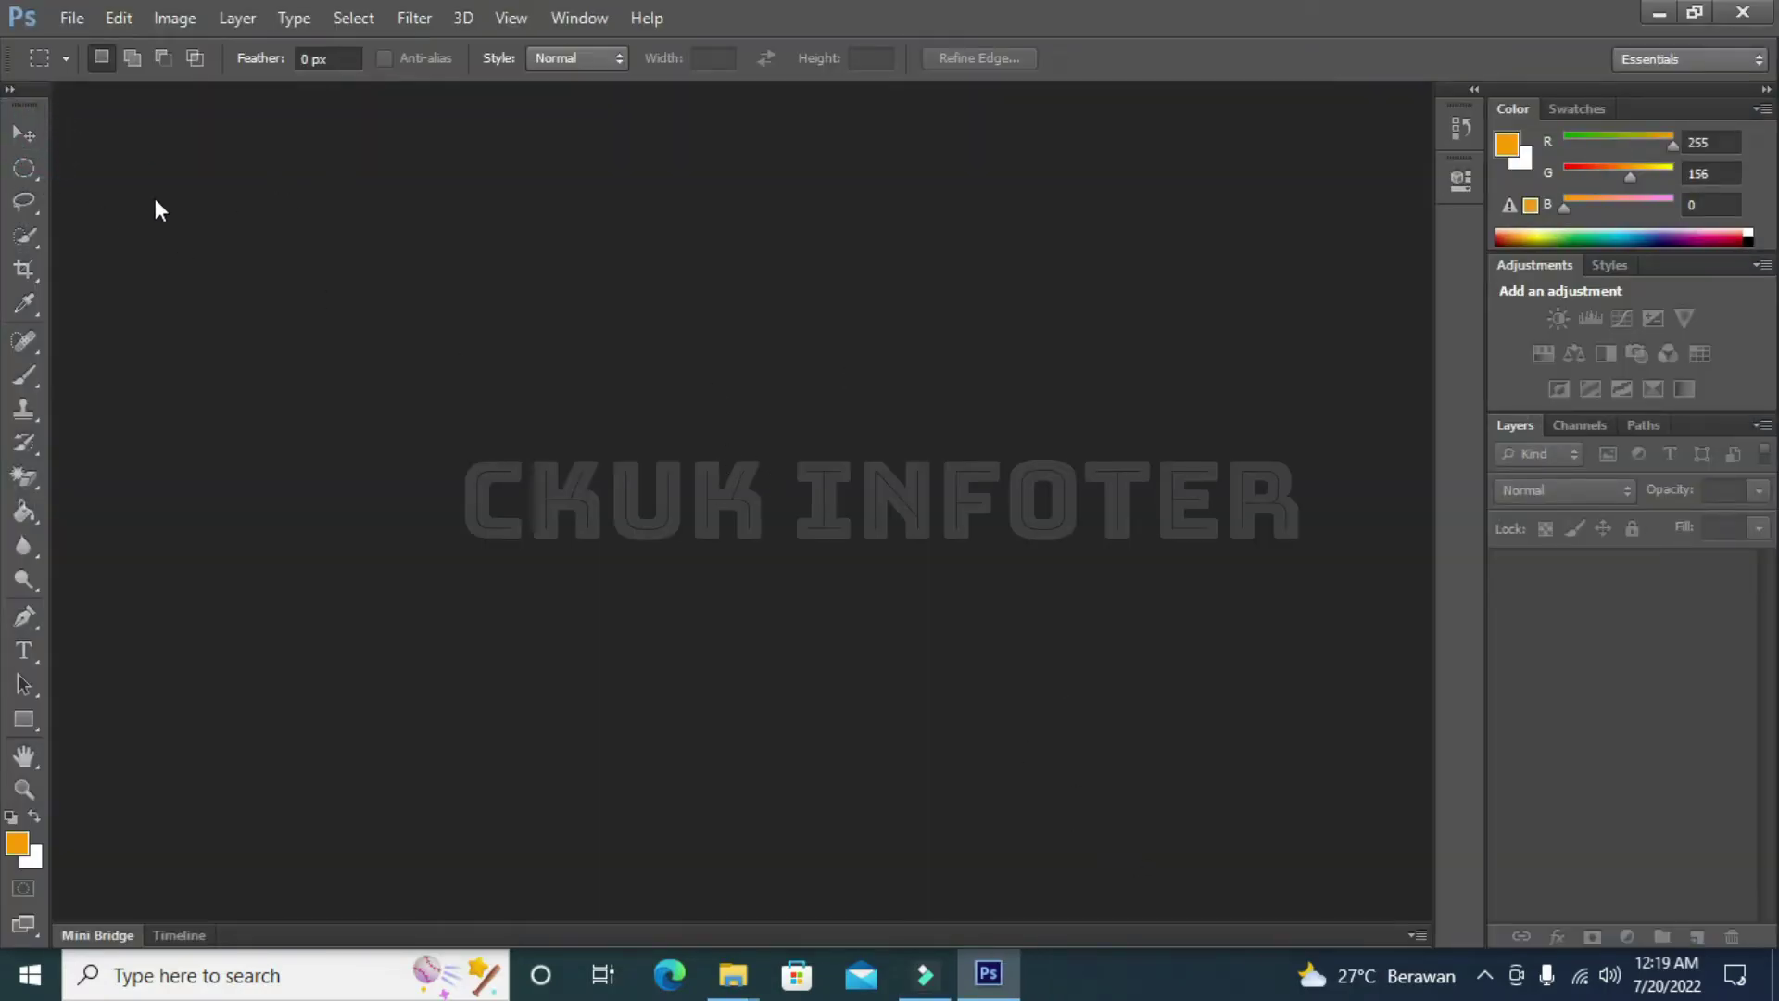
{"action": "left_click", "coordinate": [30, 135]}
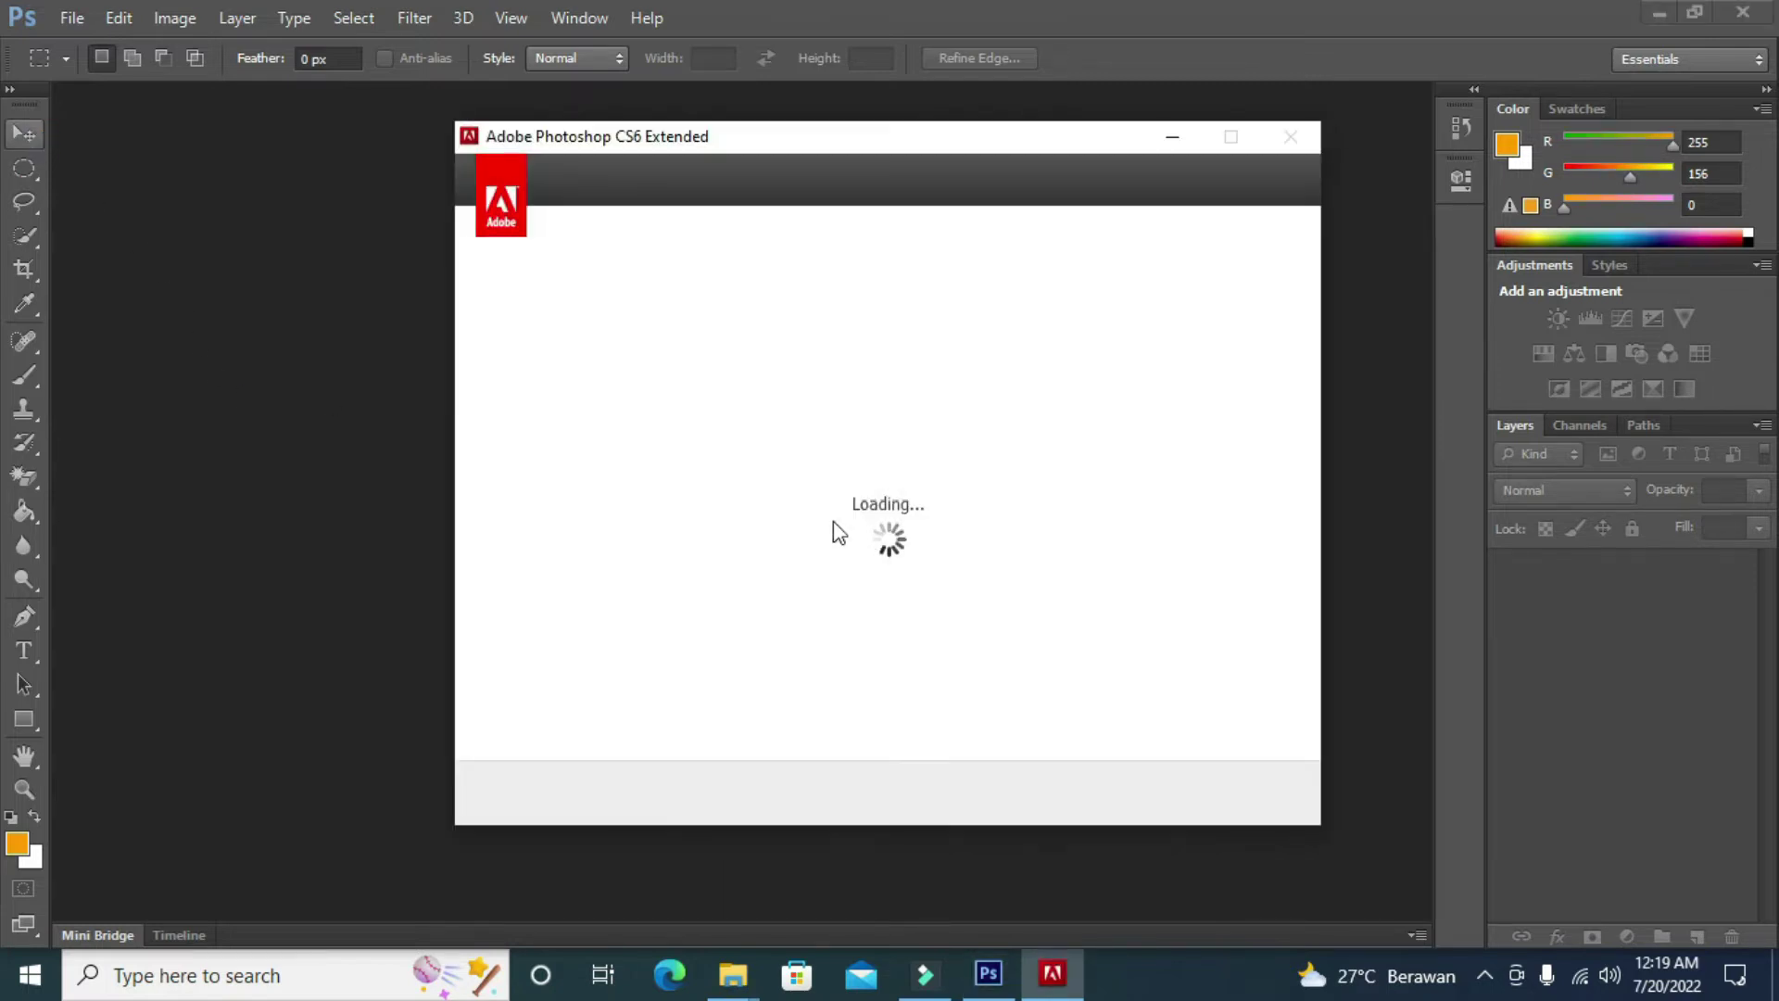
{"action": "left_click", "coordinate": [1160, 146]}
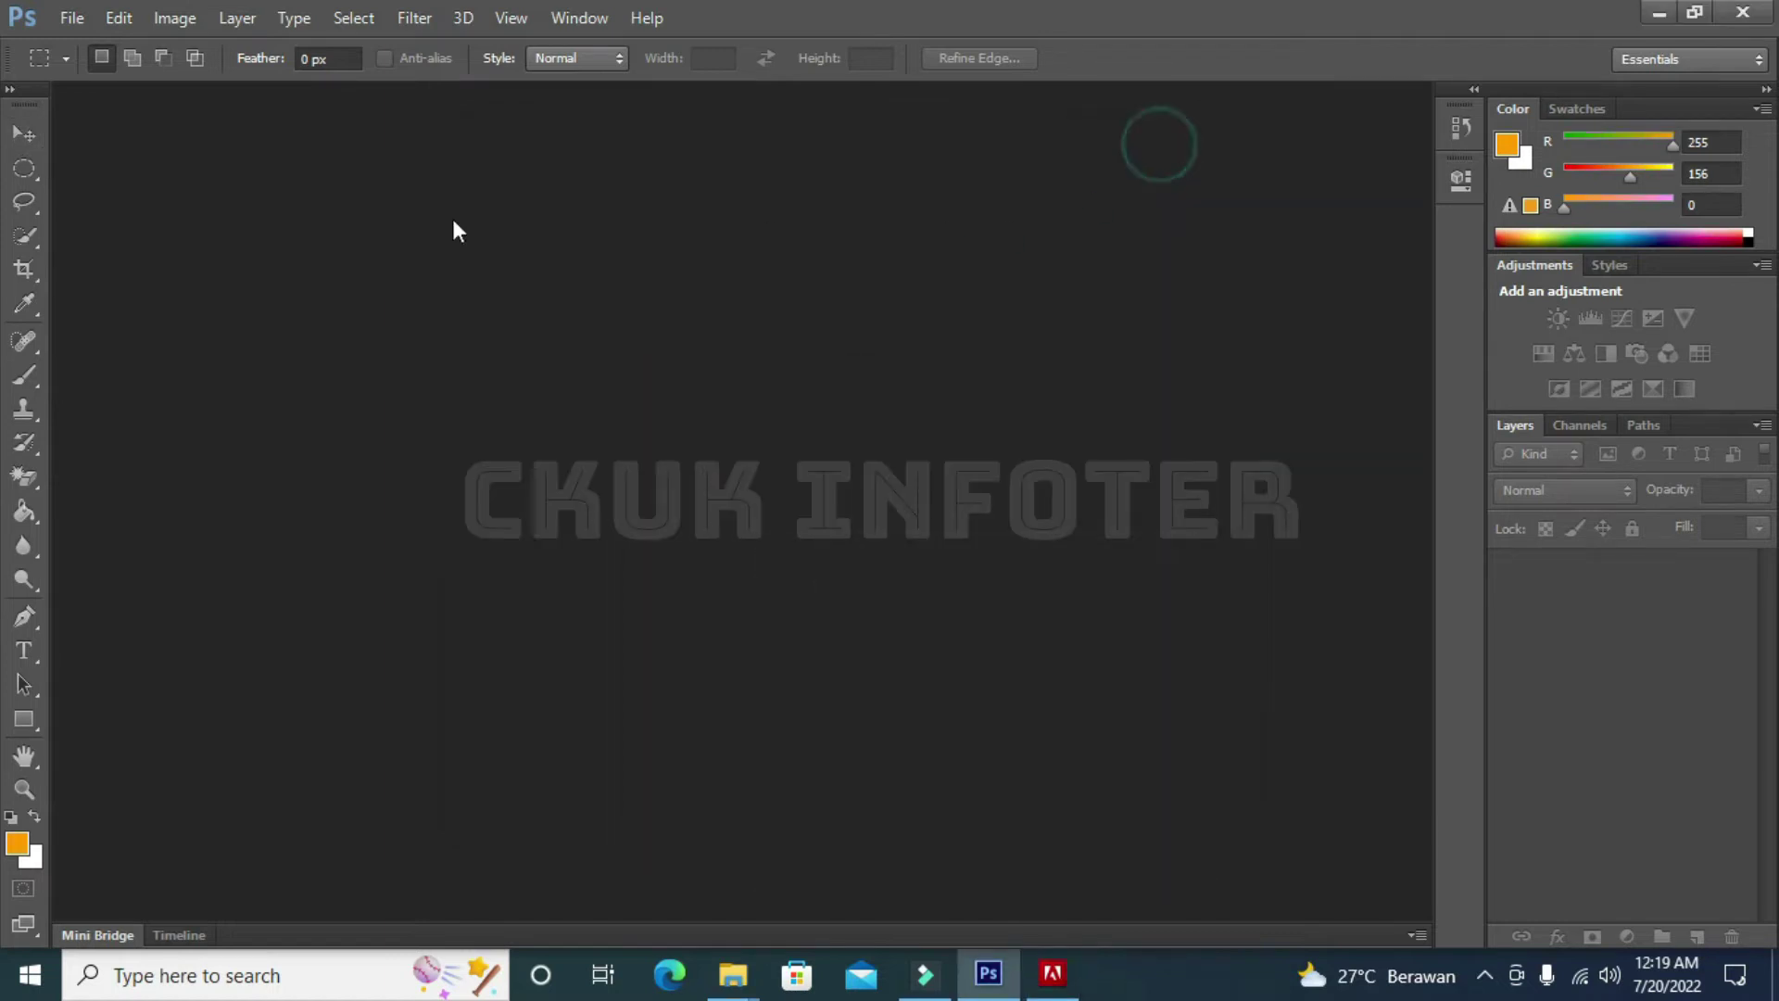
{"action": "left_click", "coordinate": [27, 139]}
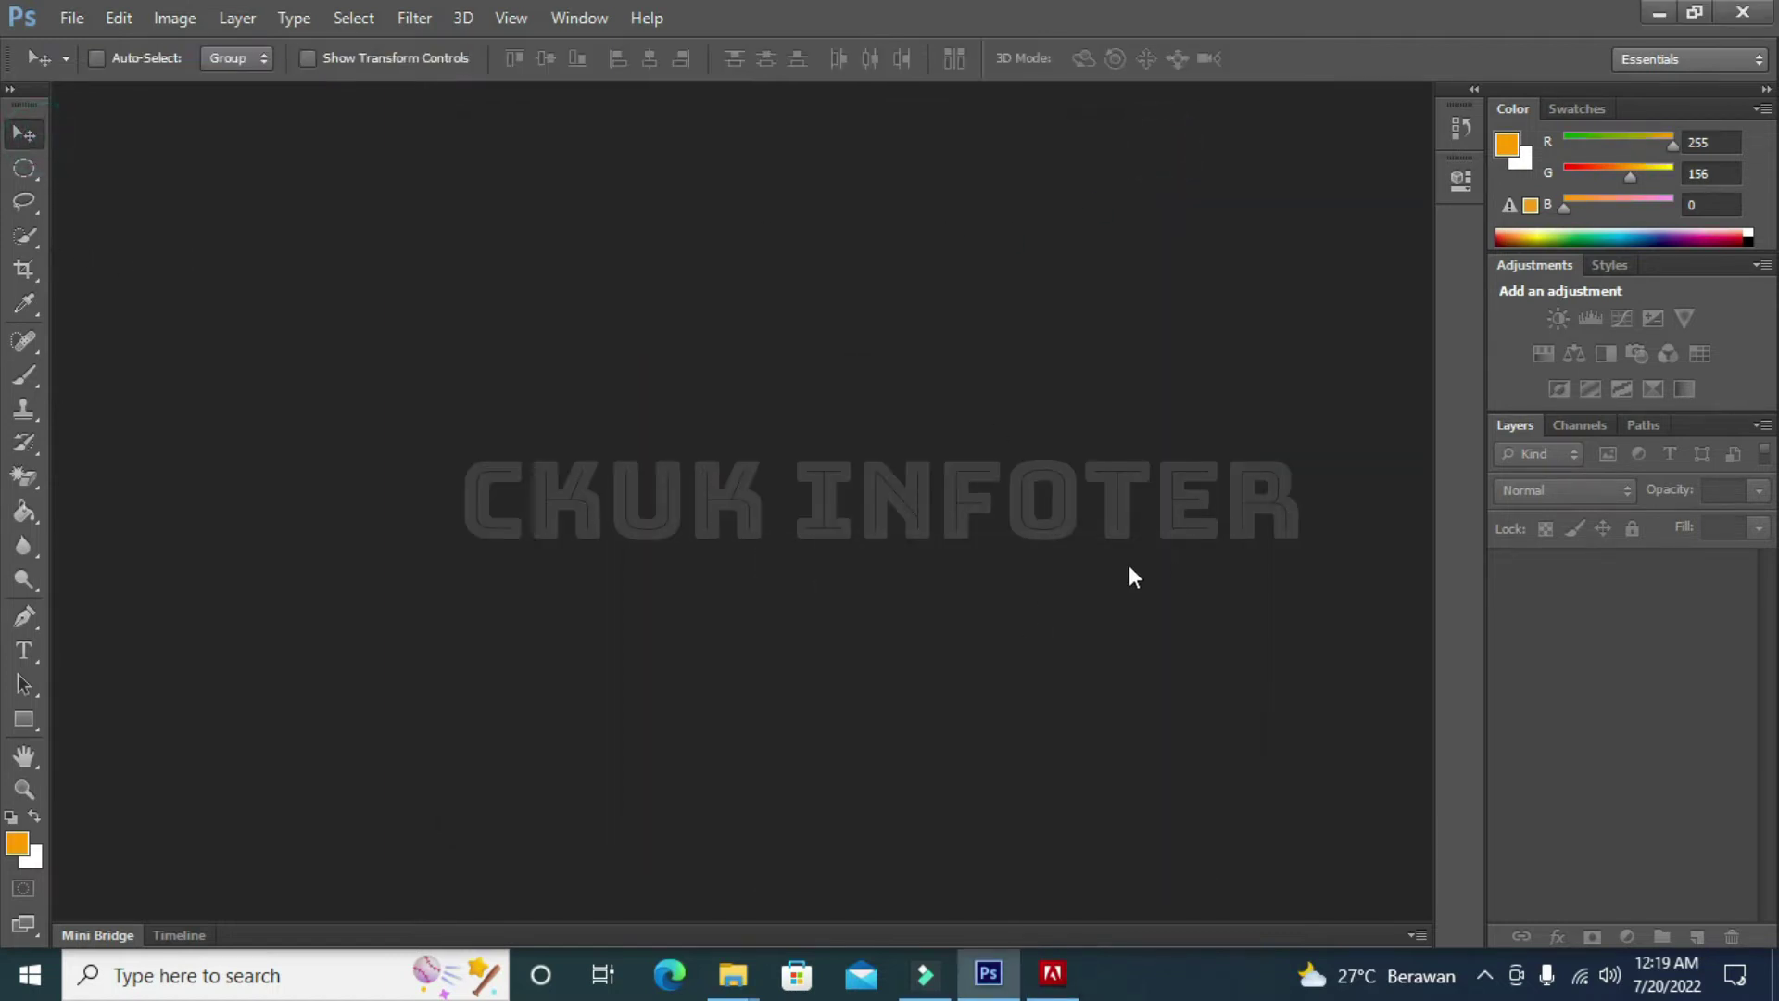
Step: Open Snapshot_2 from the Snapshot folder in Photoshop as a new document
{"action": "mouse_move", "coordinate": [733, 975]}
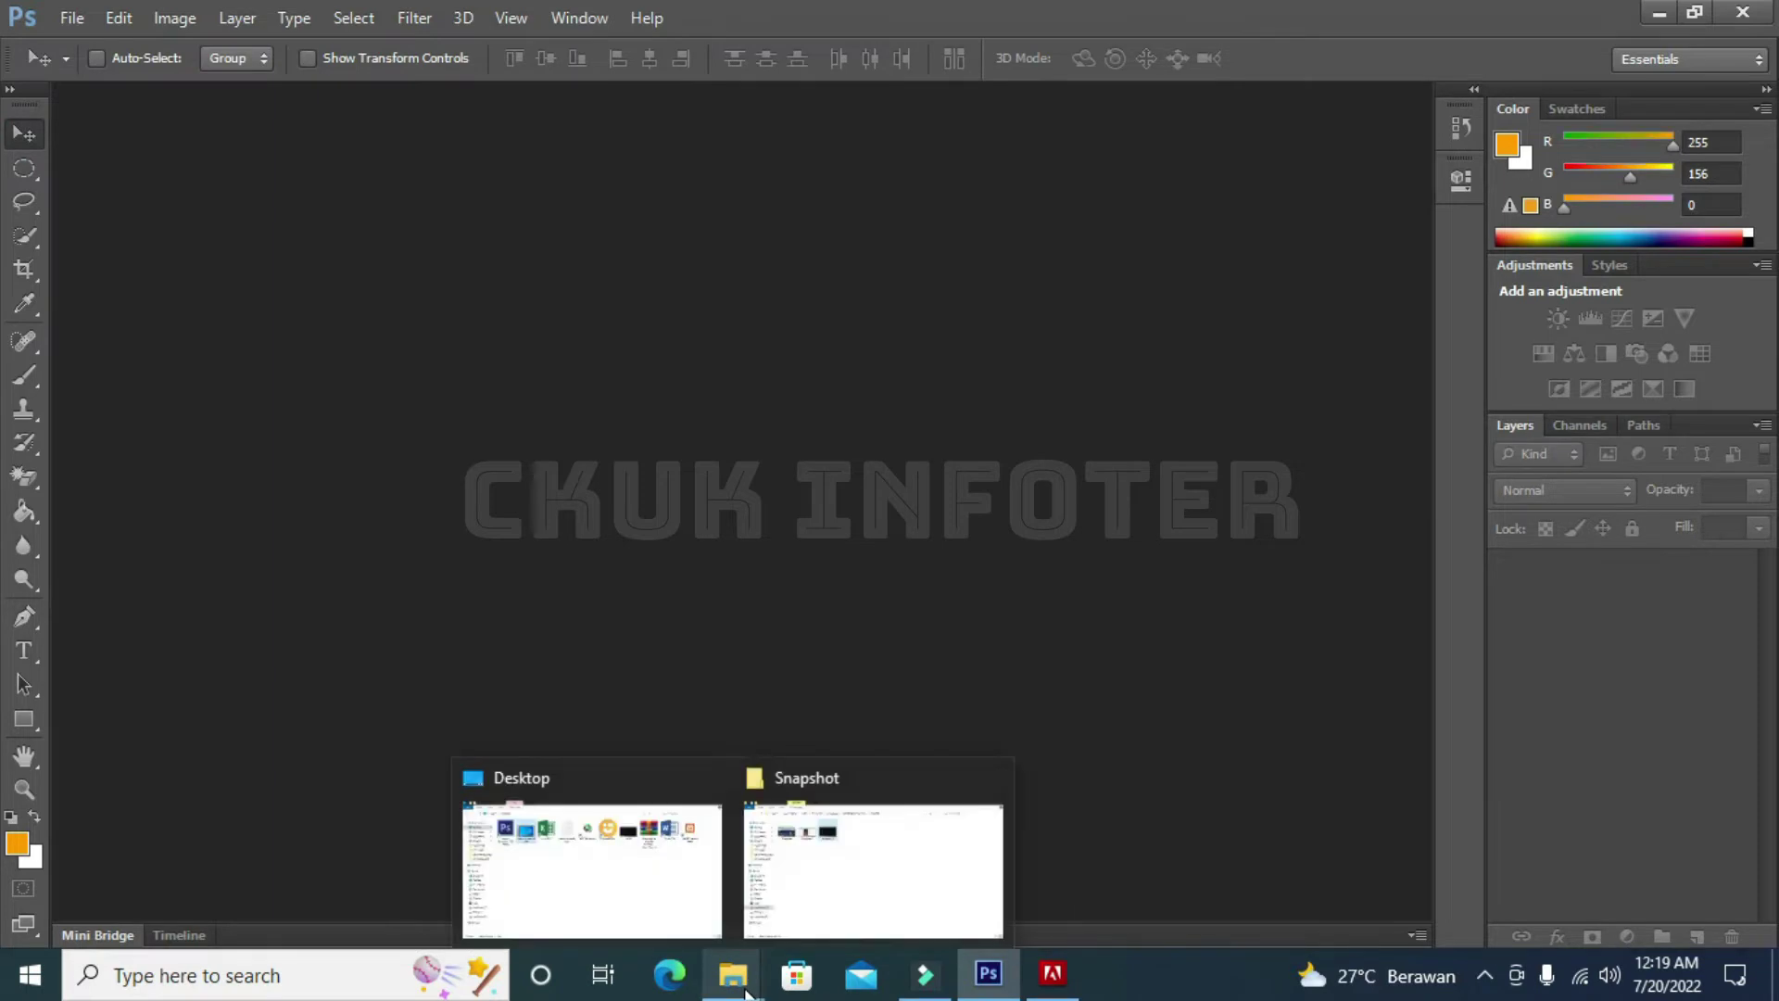
{"action": "left_click", "coordinate": [829, 887]}
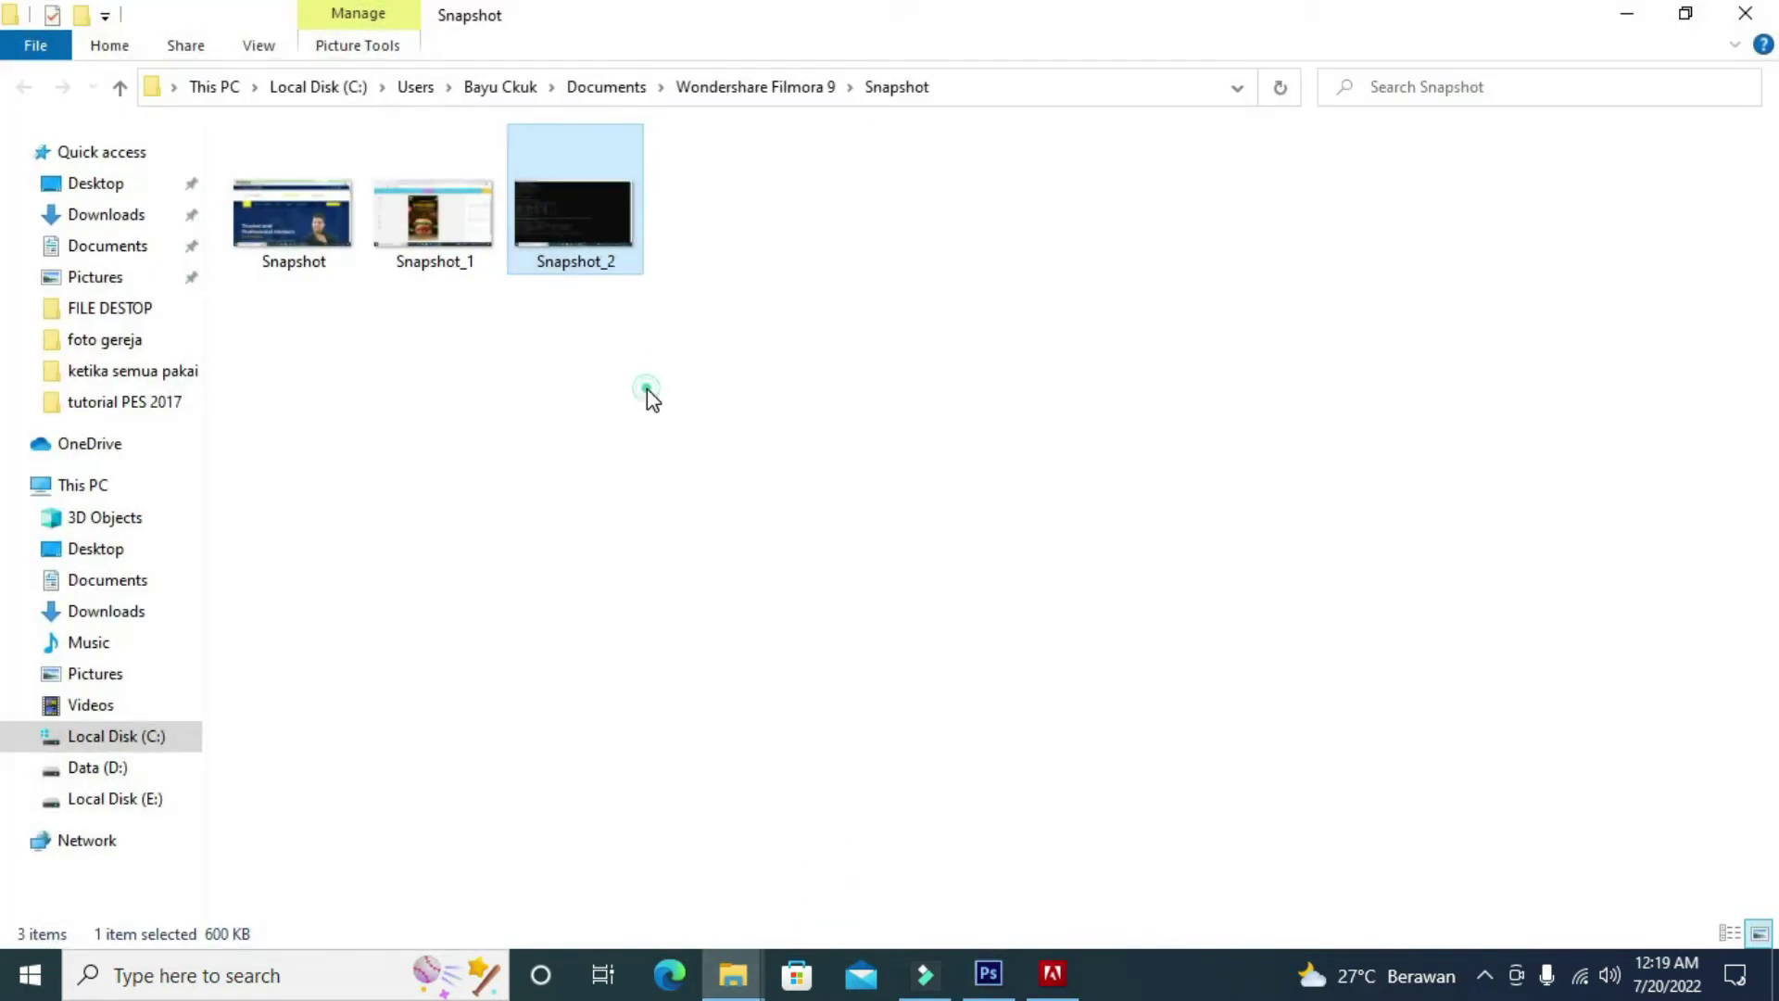
{"action": "left_click", "coordinate": [588, 233]}
{"action": "left_click_drag", "start_coordinate": [593, 230], "coordinate": [788, 480]}
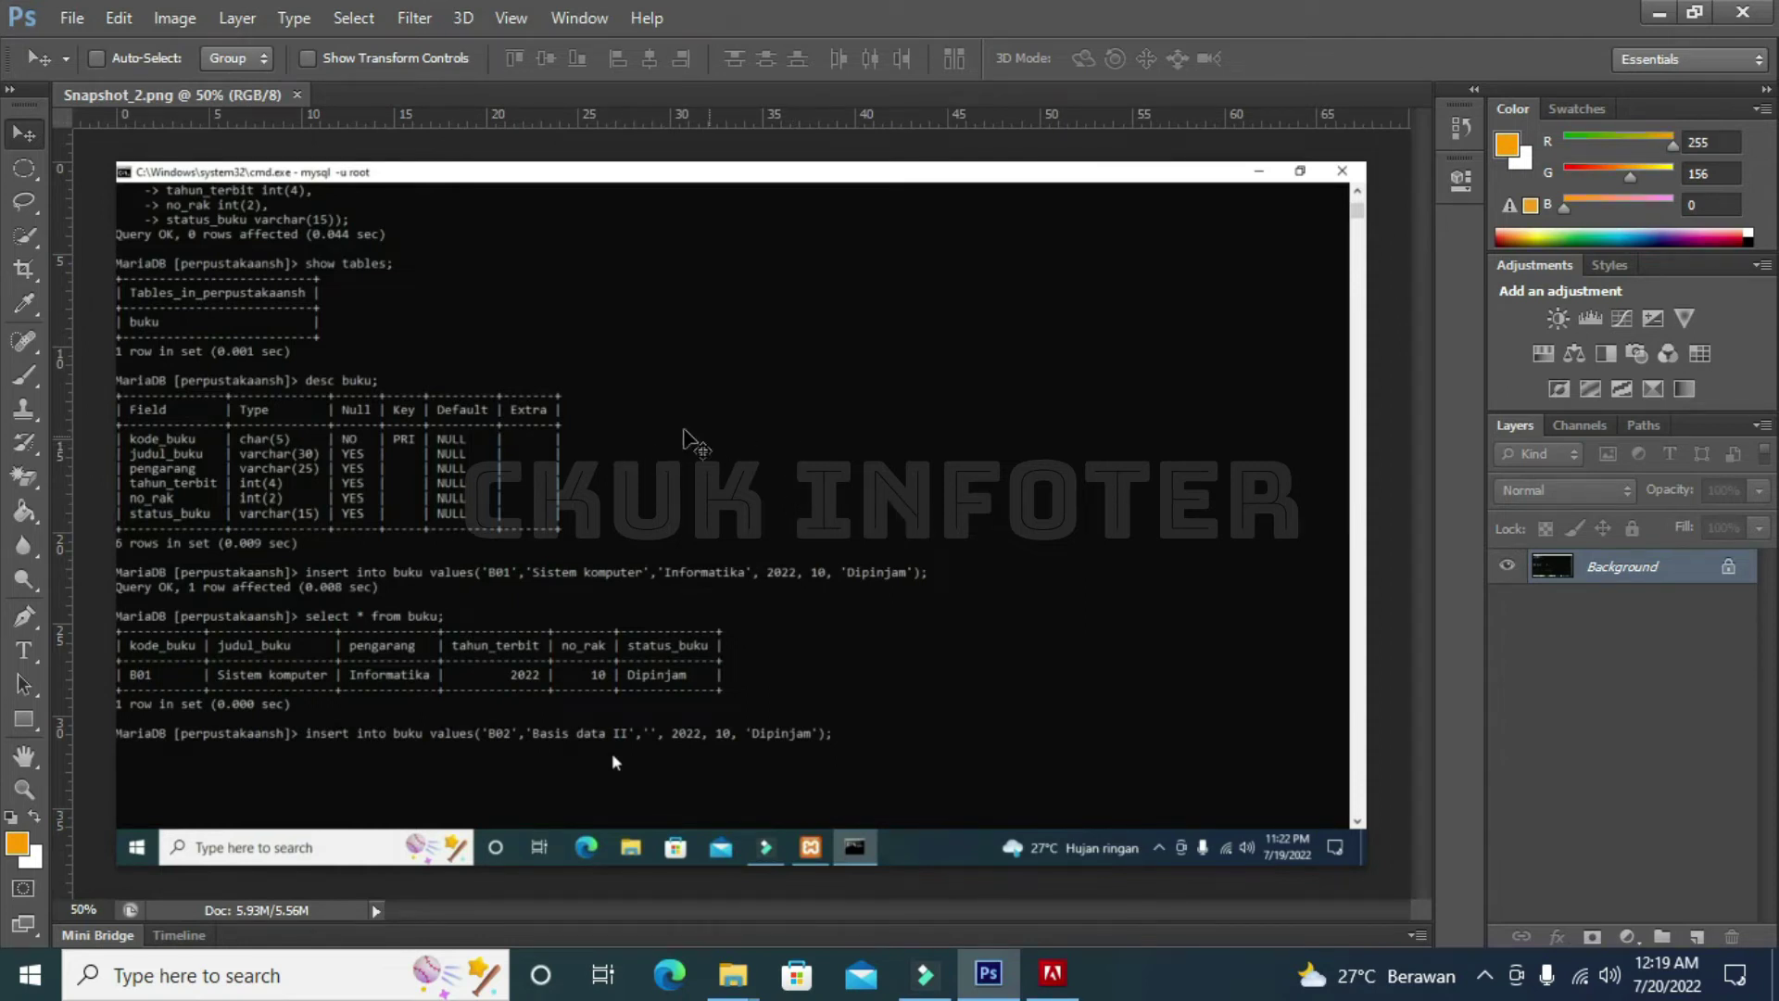
Step: Add the orange two-line title "Tutorial Cara Bikin tabel" / "dari cmd" over the upper part of the snapshot and commit the text
{"action": "left_click", "coordinate": [23, 651]}
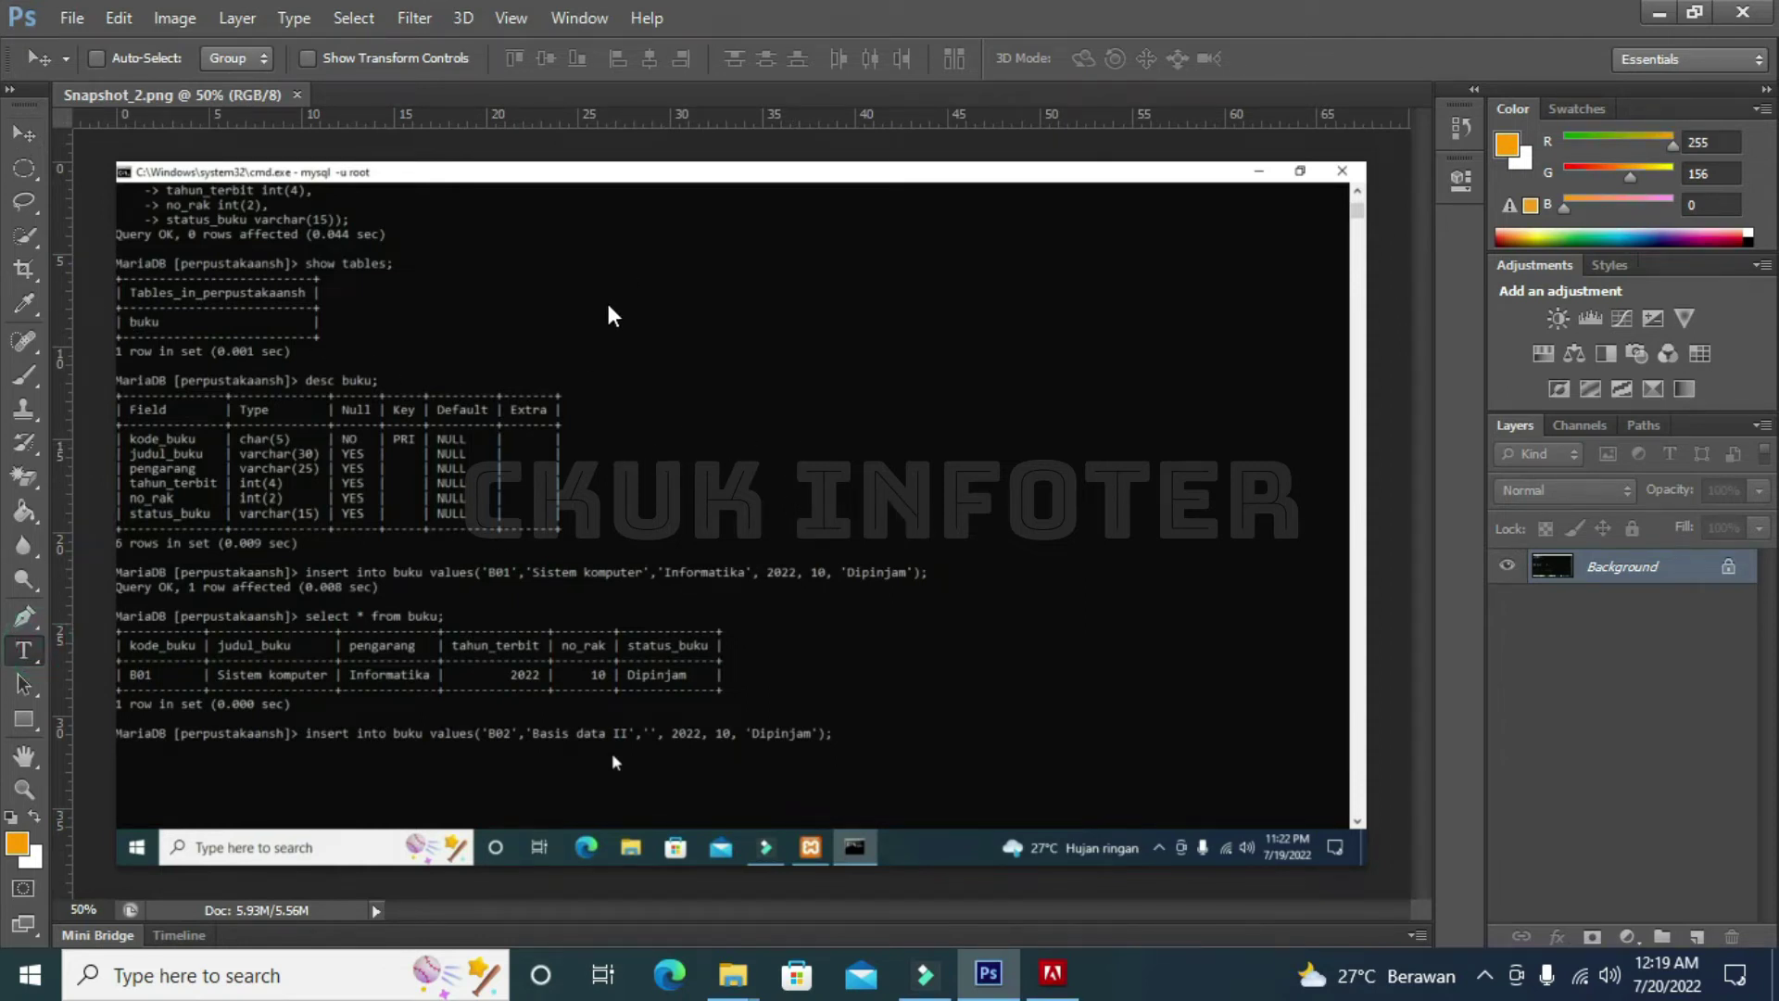
{"action": "left_click", "coordinate": [548, 278]}
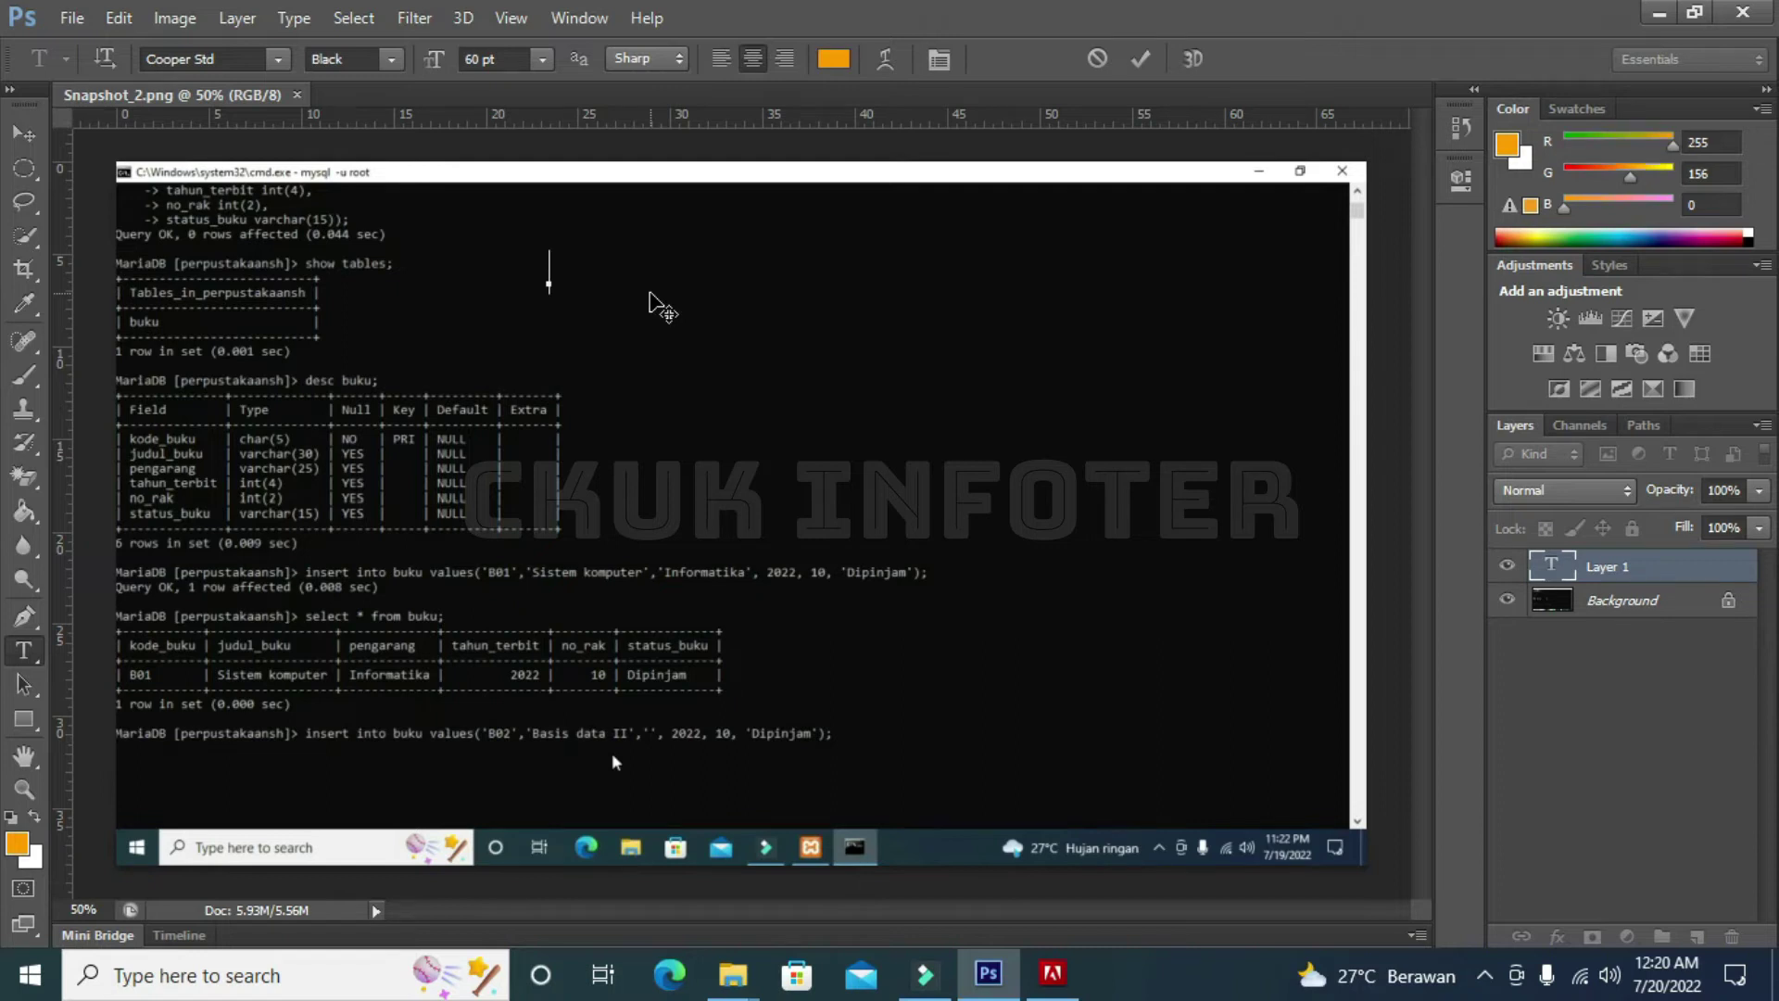
{"action": "type", "text": "Tutoria"}
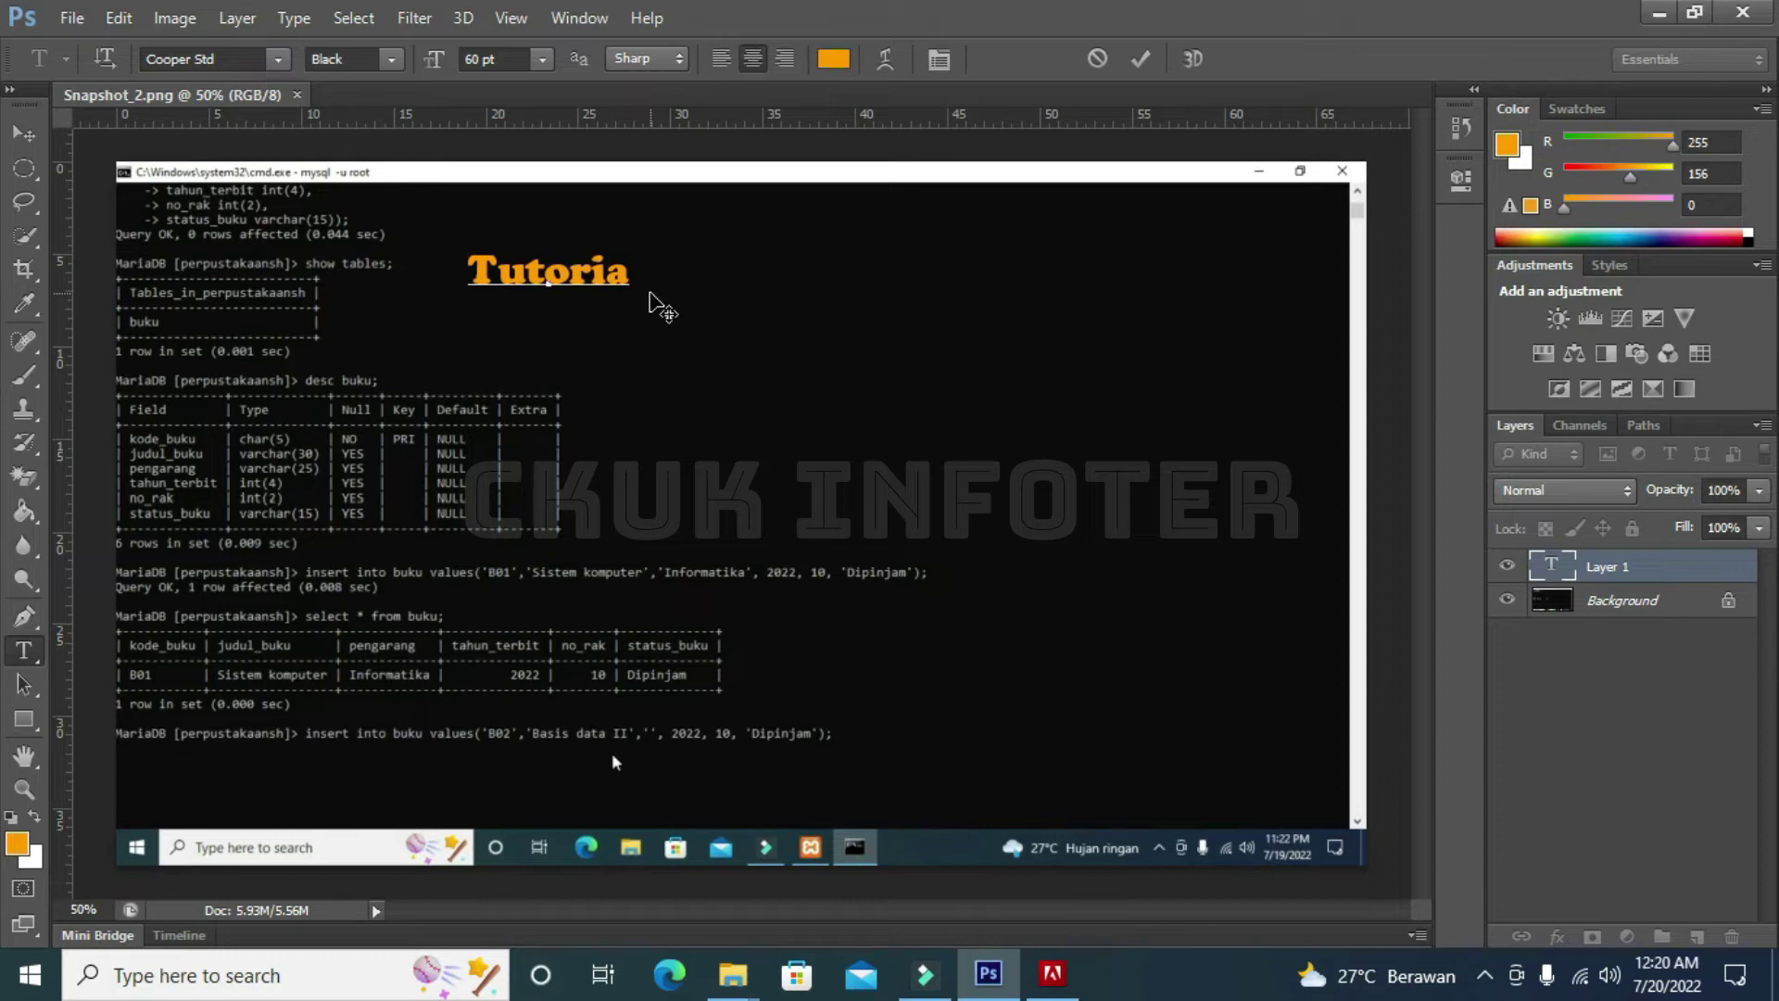
{"action": "type", "text": "l"}
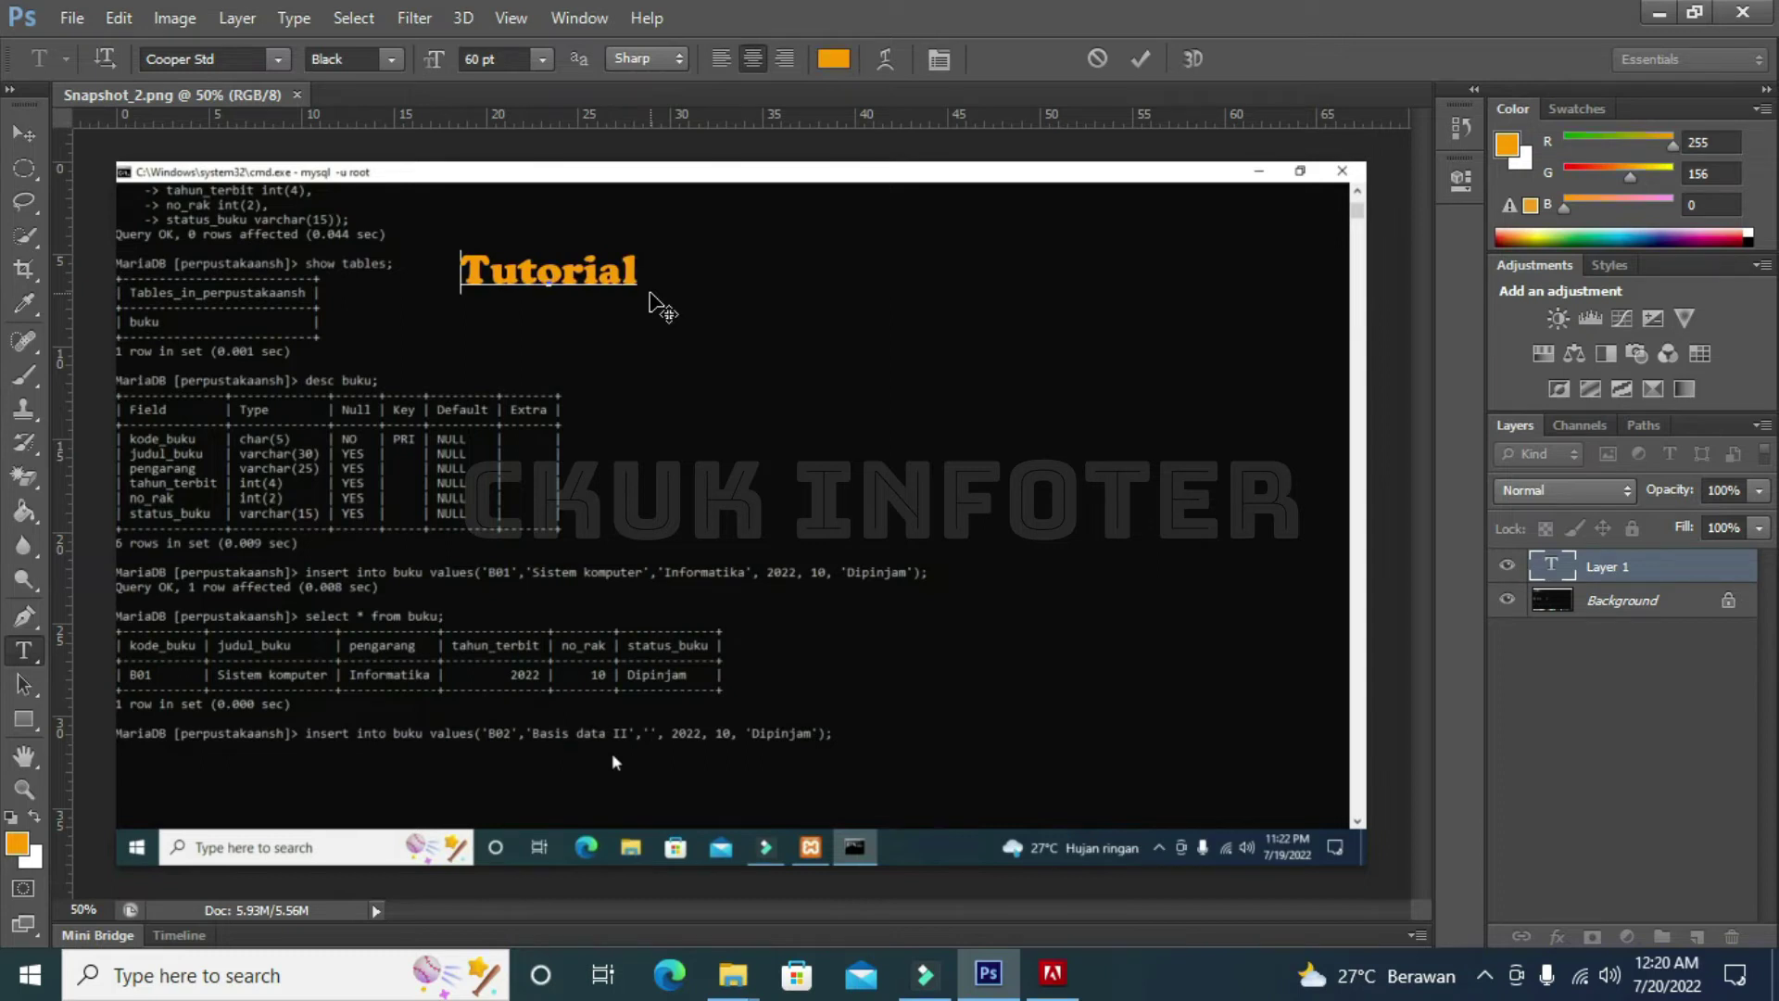
{"action": "key", "text": "ctrl+shift+Right"}
{"action": "type", "text": "Cara Bikin t"}
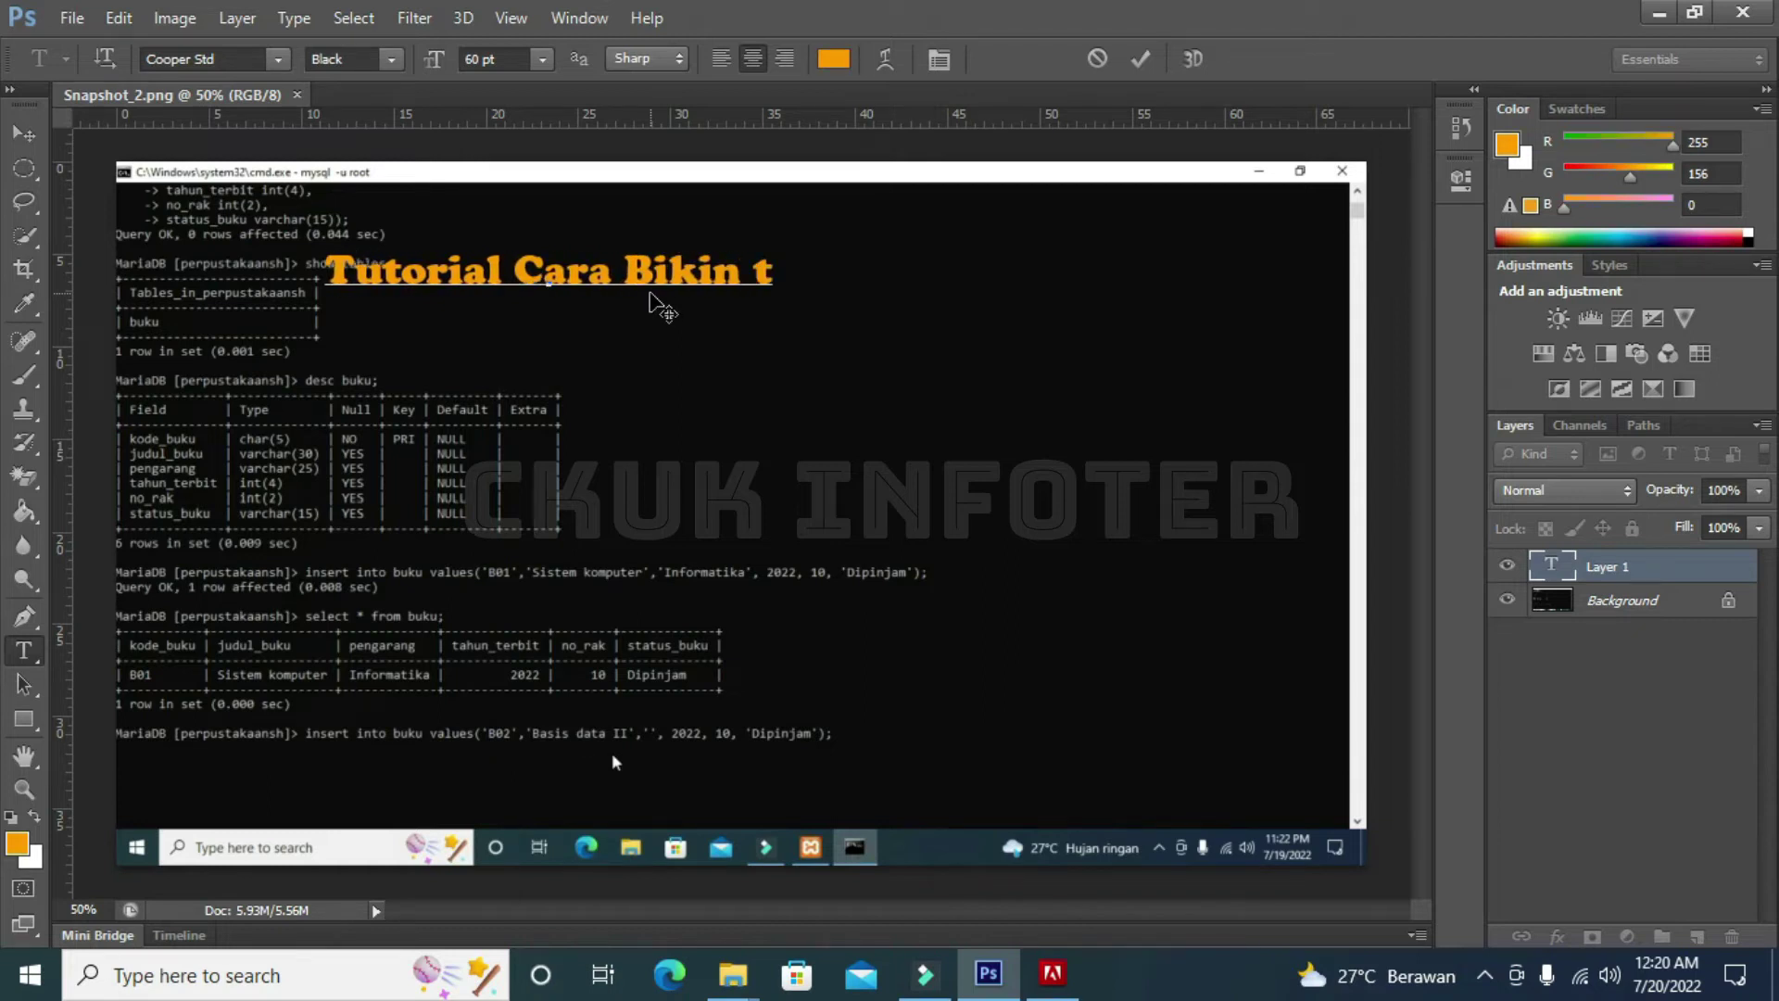
{"action": "type", "text": "abe"}
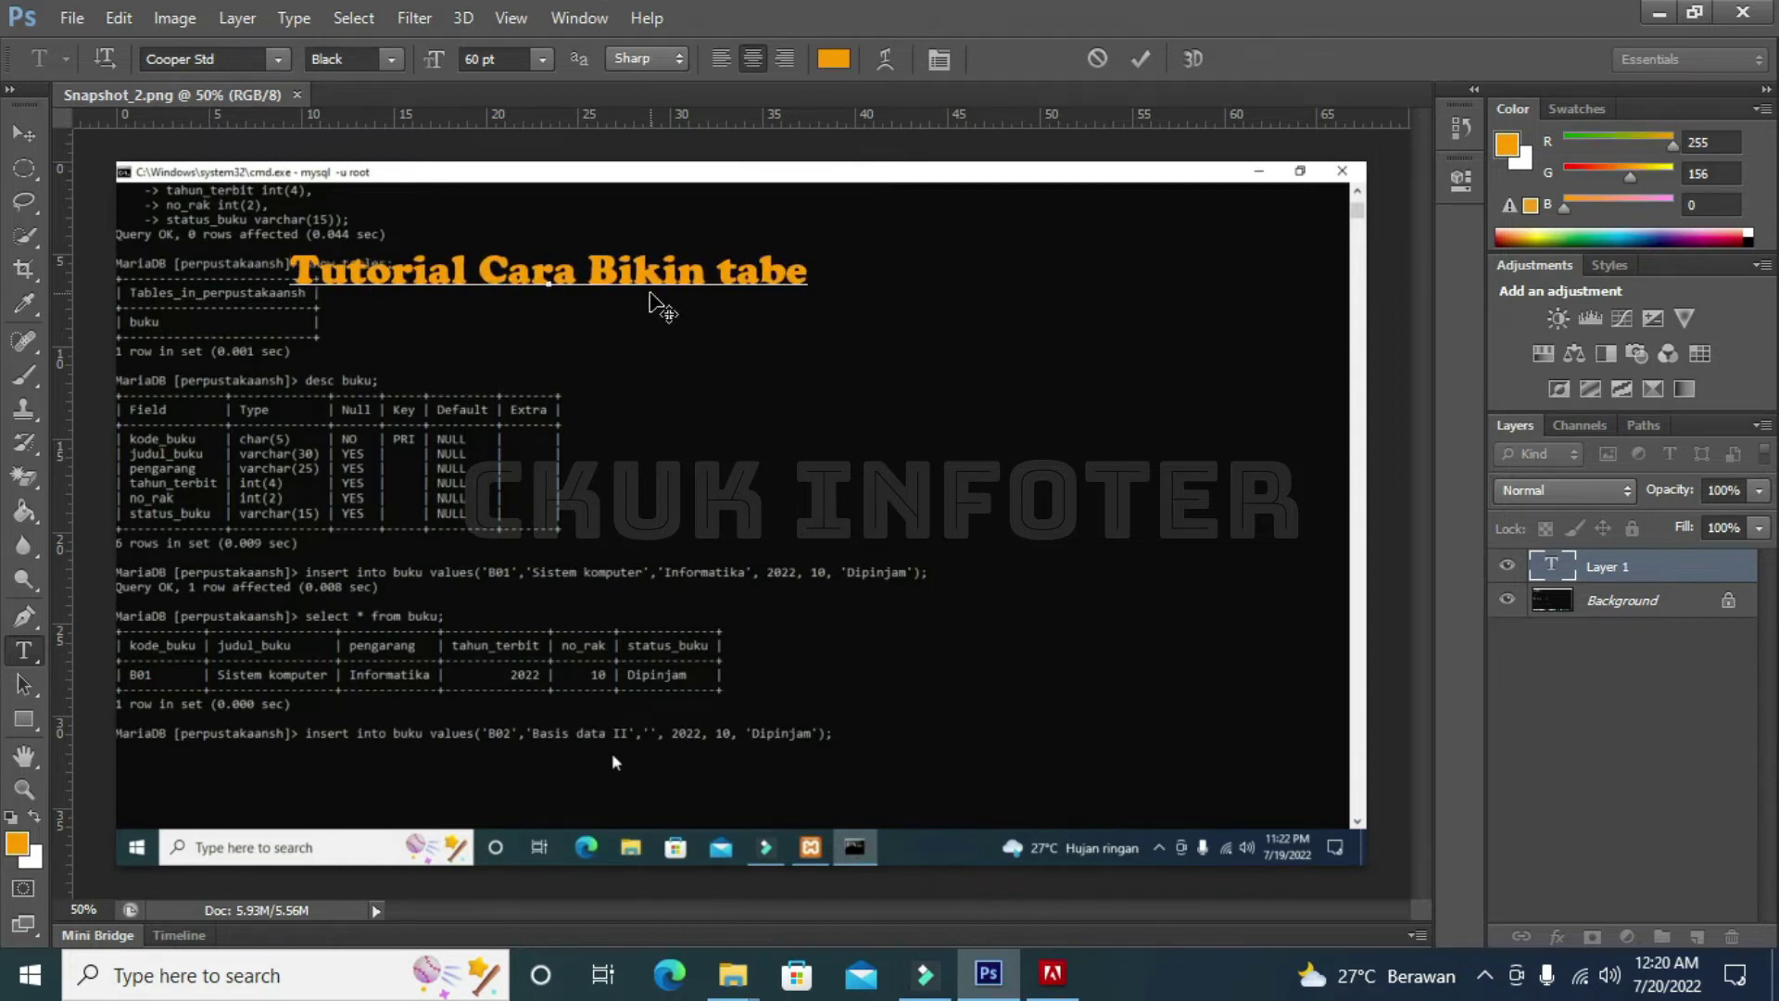
{"action": "type", "text": "l "}
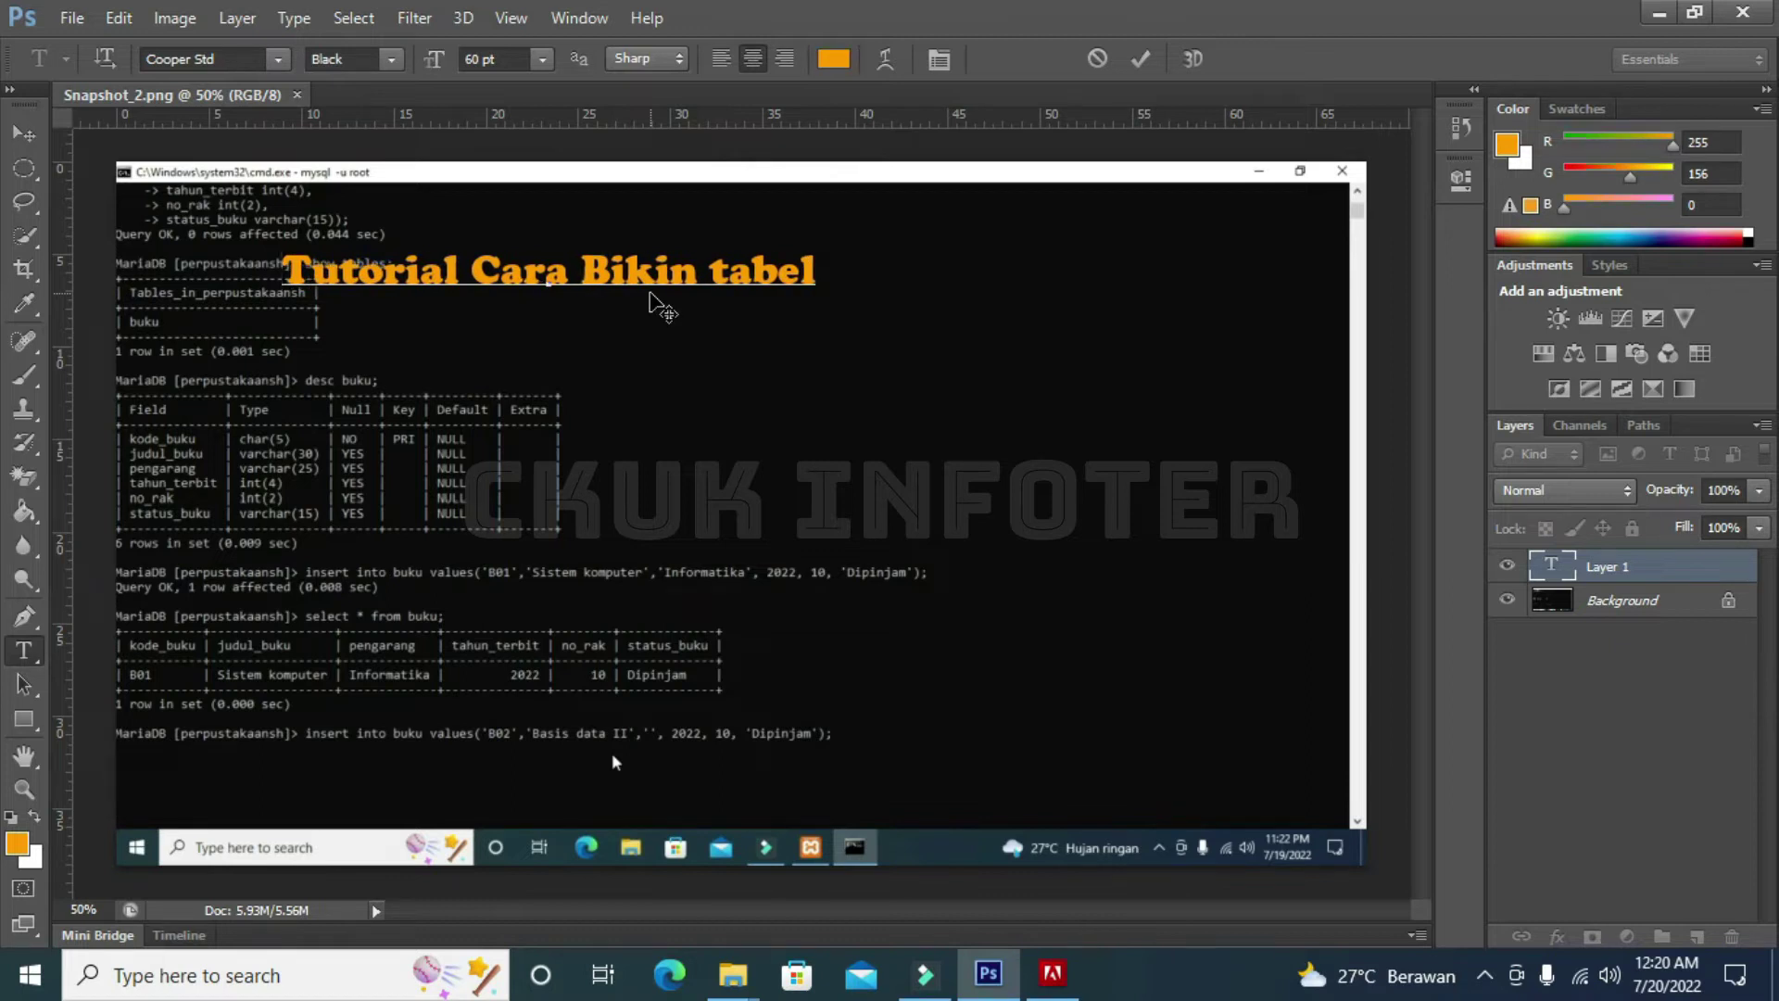
{"action": "type", "text": "dari"}
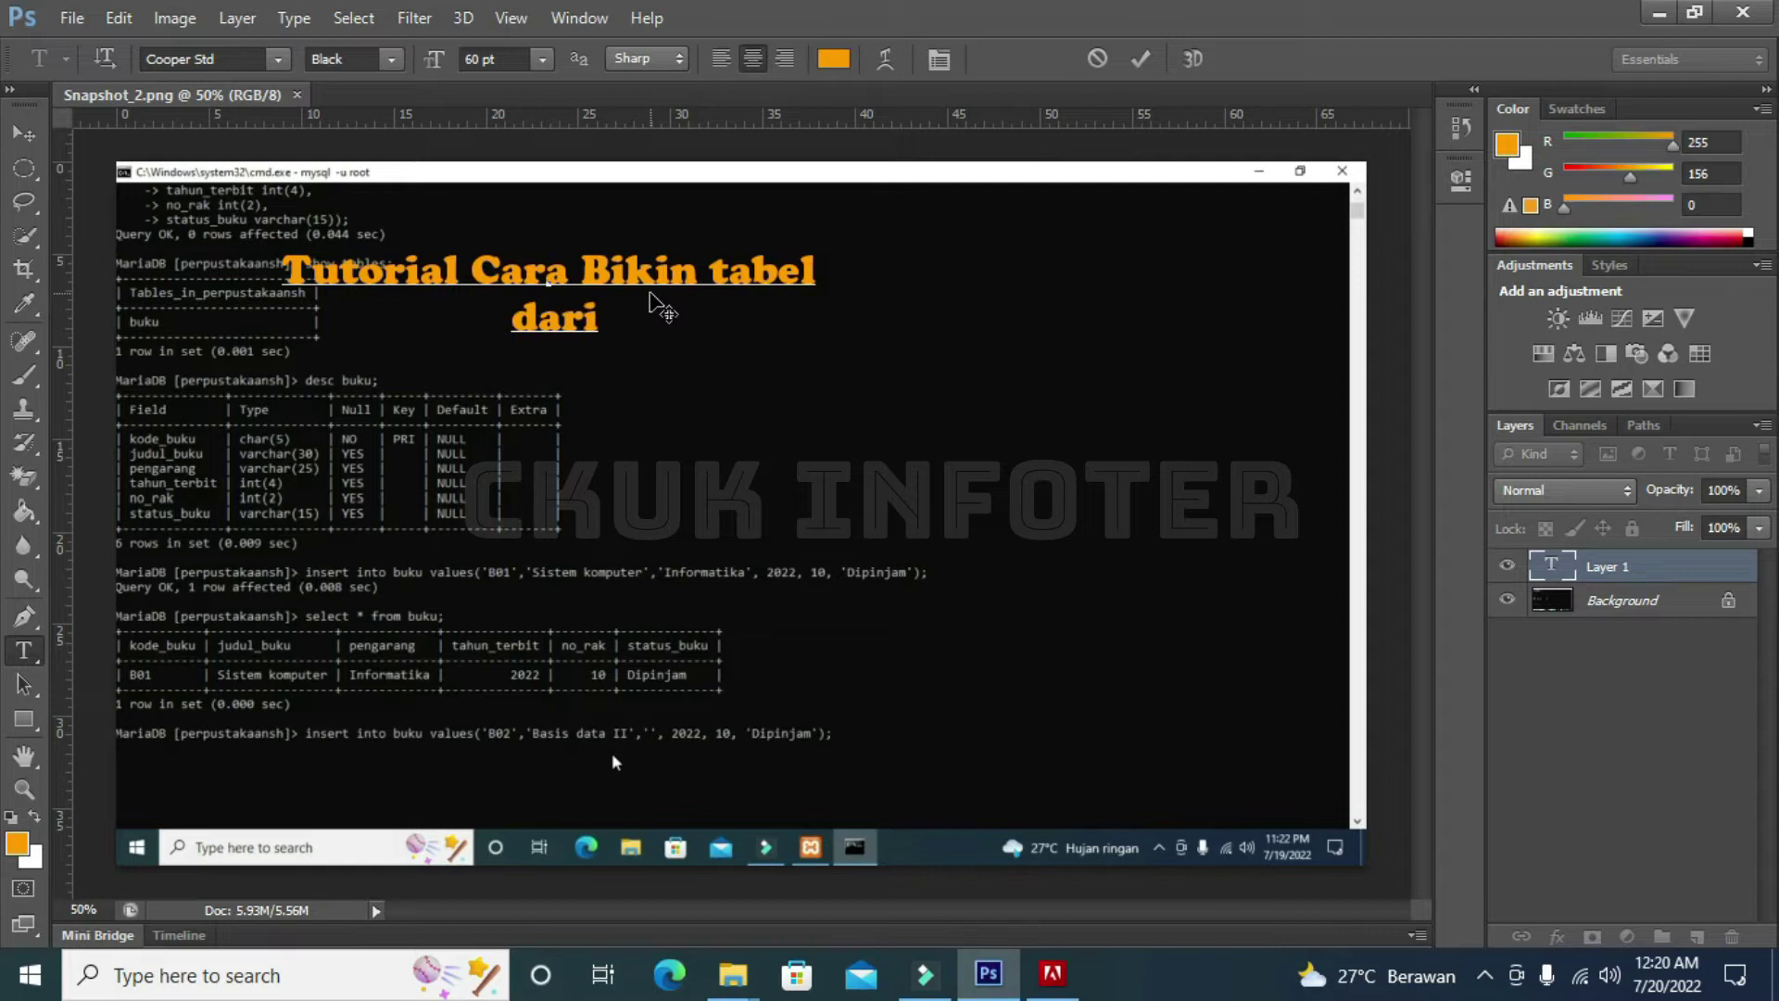
{"action": "type", "text": "cmd"}
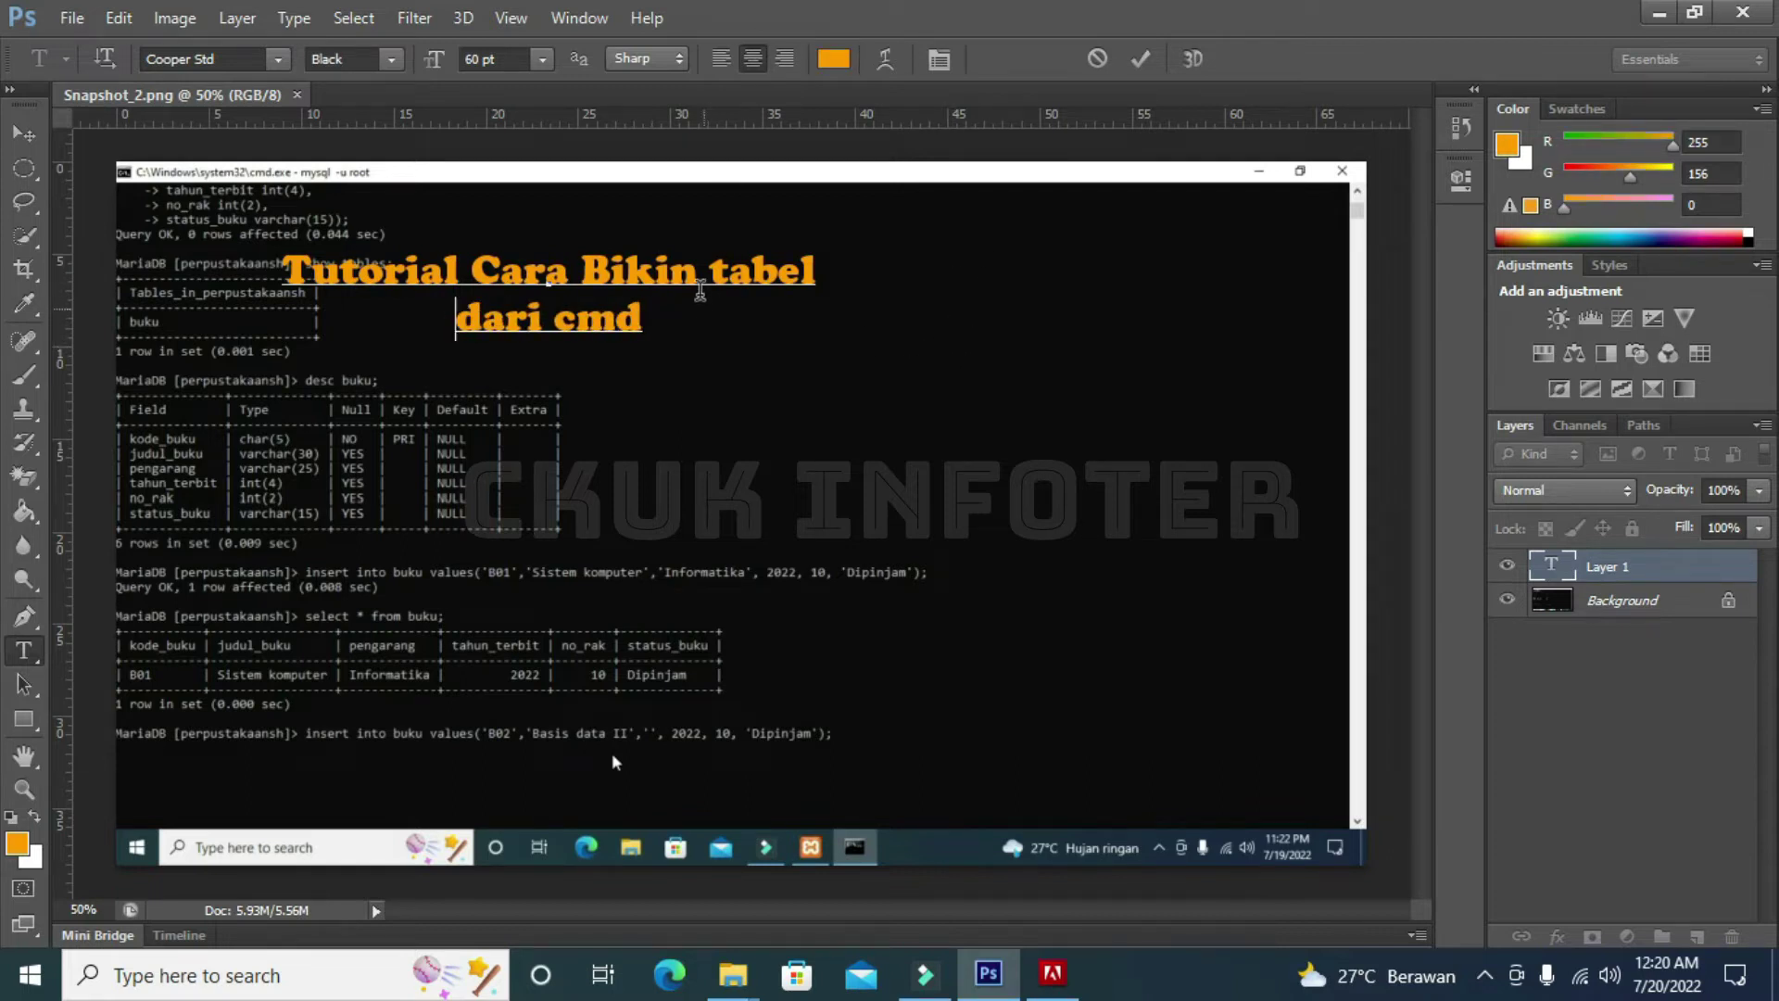
{"action": "left_click", "coordinate": [24, 135]}
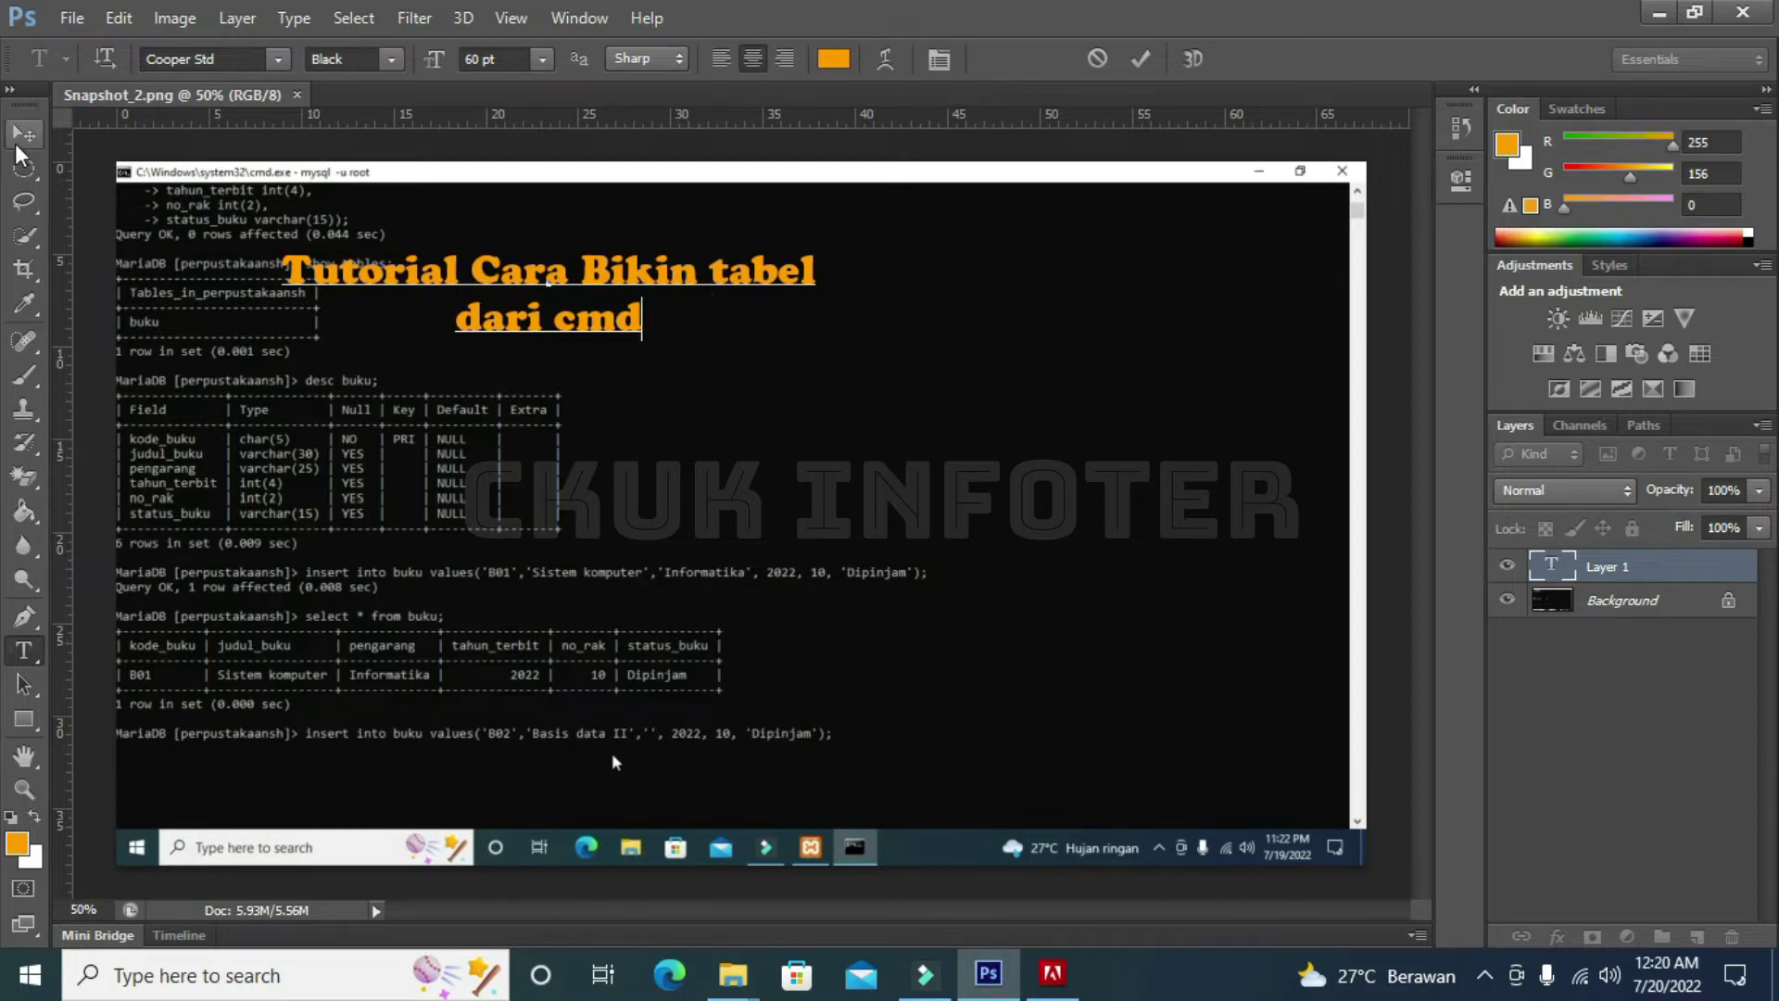
{"action": "left_click", "coordinate": [1141, 58]}
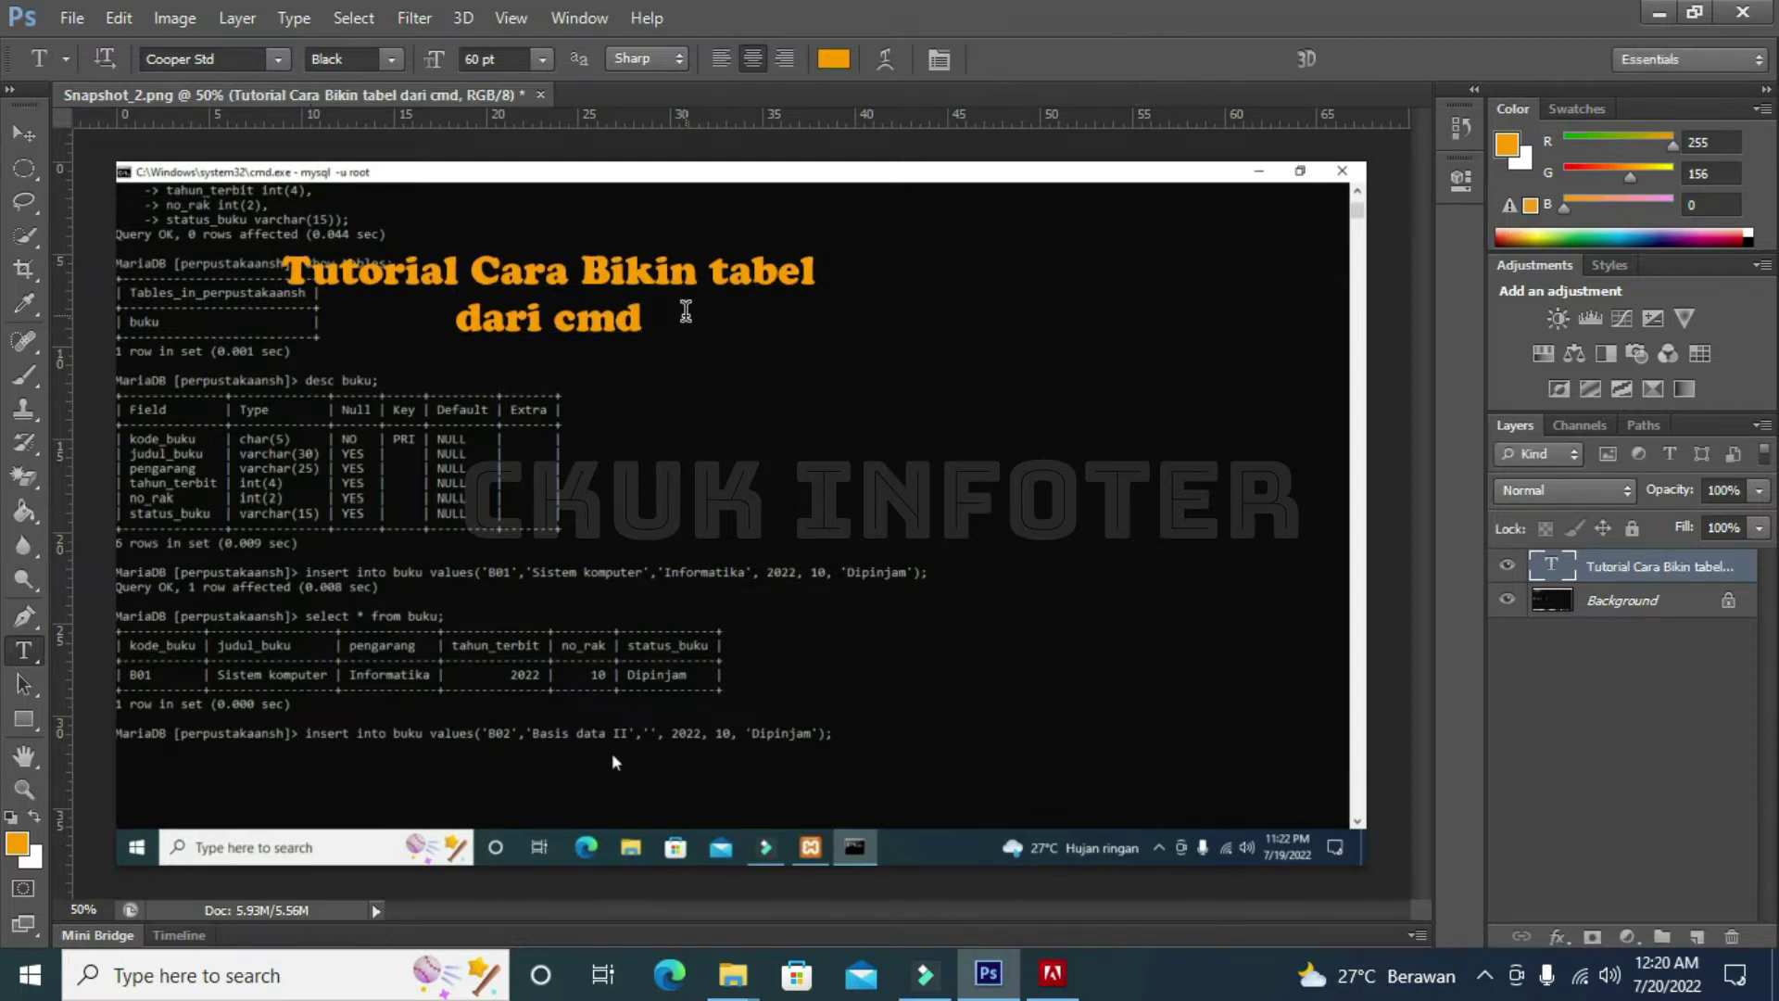
Step: Free-transform the title text to about 168% width and 180% height and position it across the upper right area of the image
{"action": "left_click", "coordinate": [23, 135]}
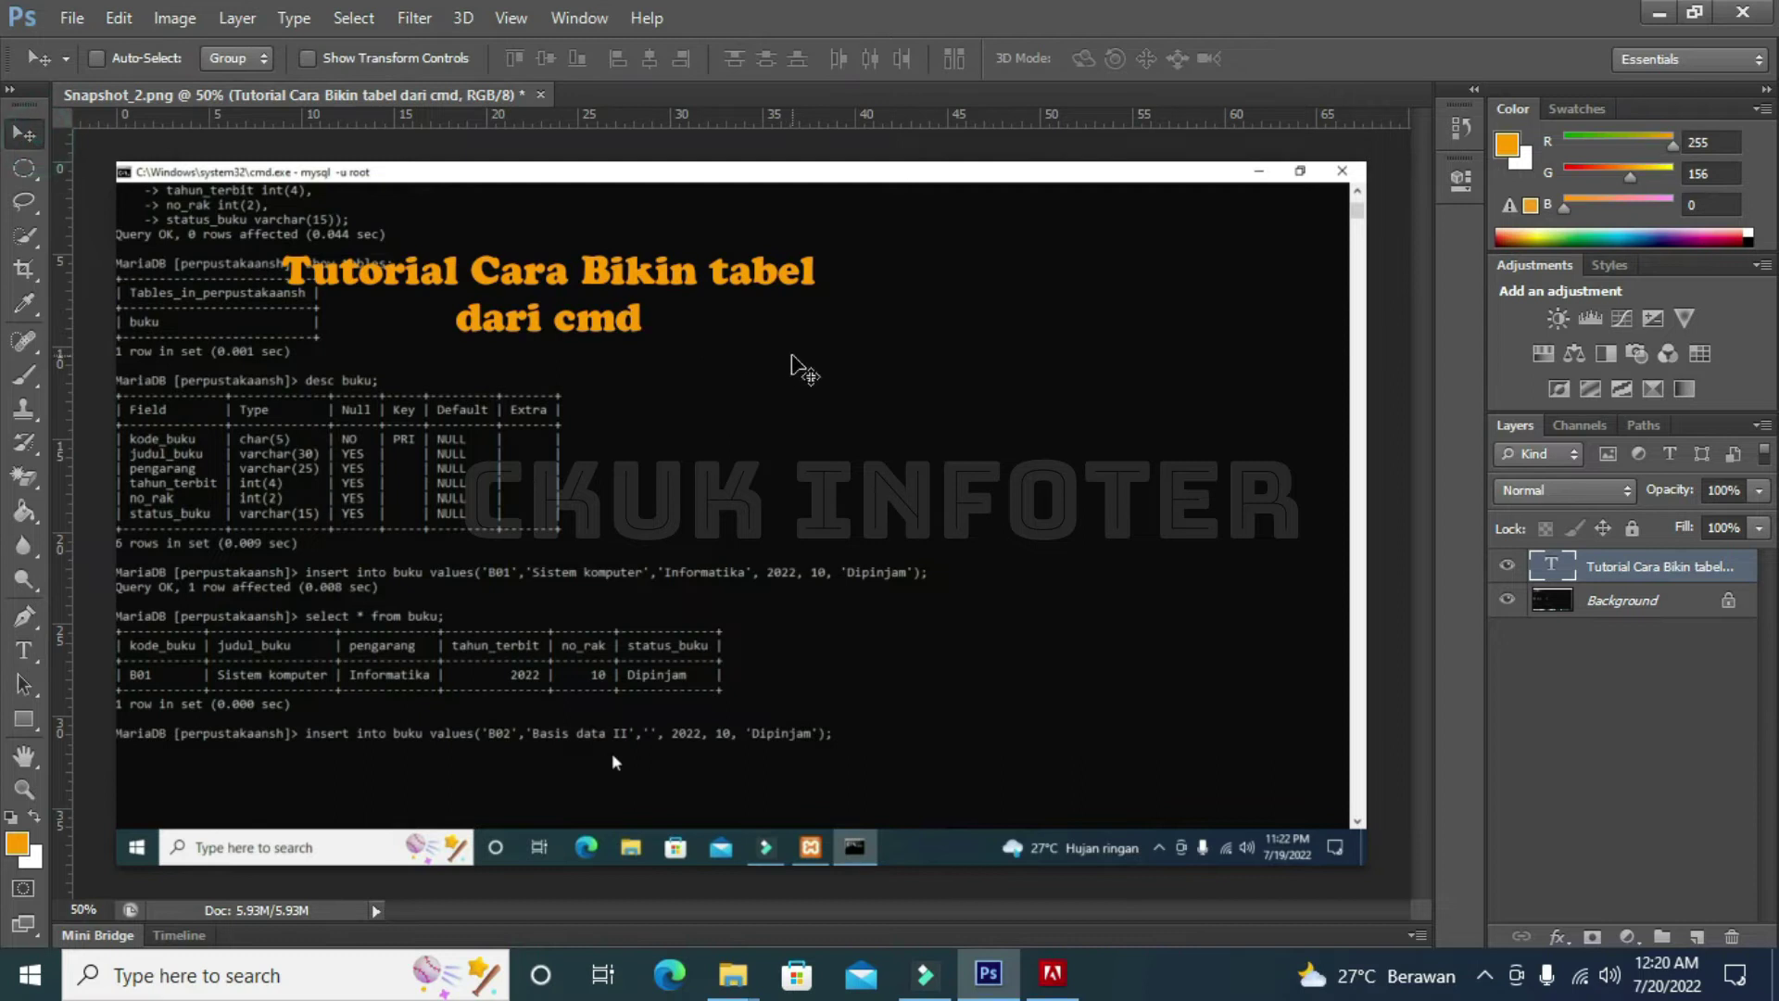
{"action": "key", "text": "ctrl+t"}
{"action": "left_click_drag", "start_coordinate": [809, 342], "coordinate": [1172, 409]}
{"action": "left_click_drag", "start_coordinate": [819, 390], "coordinate": [947, 368]}
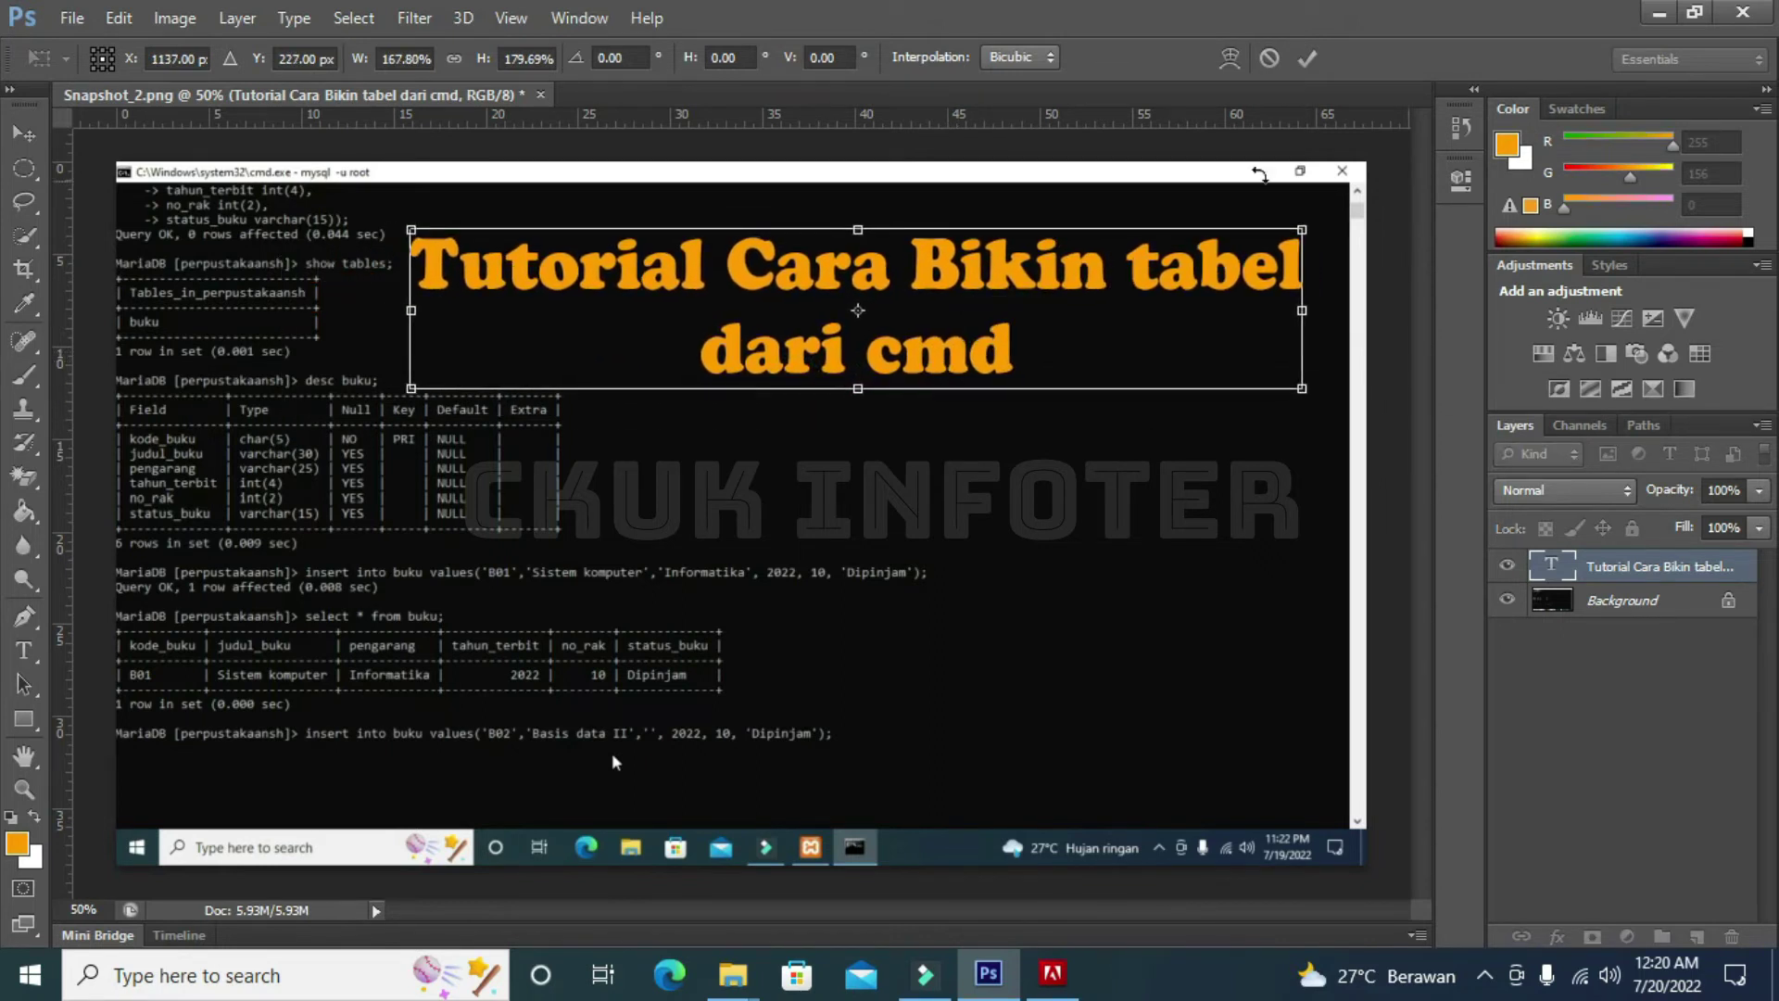
{"action": "left_click", "coordinate": [1307, 58]}
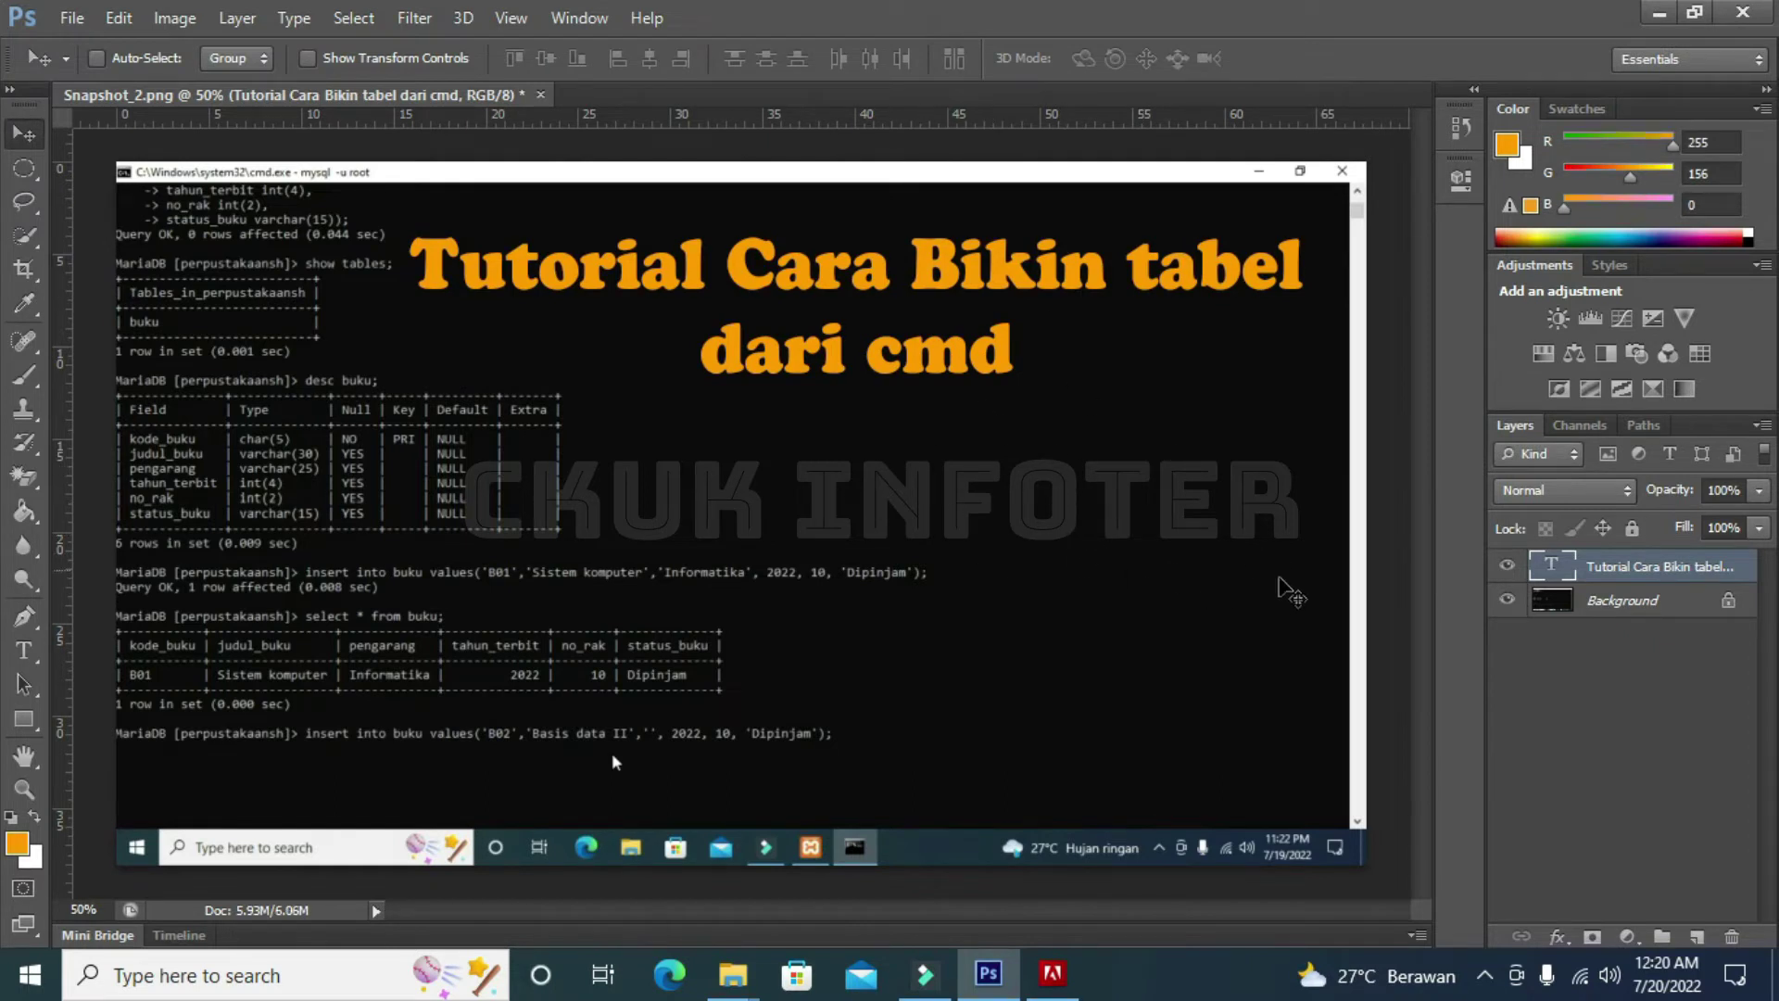
Step: Add a white (ffffff) 3 px outside Stroke layer style to the title text
{"action": "left_click", "coordinate": [1559, 938]}
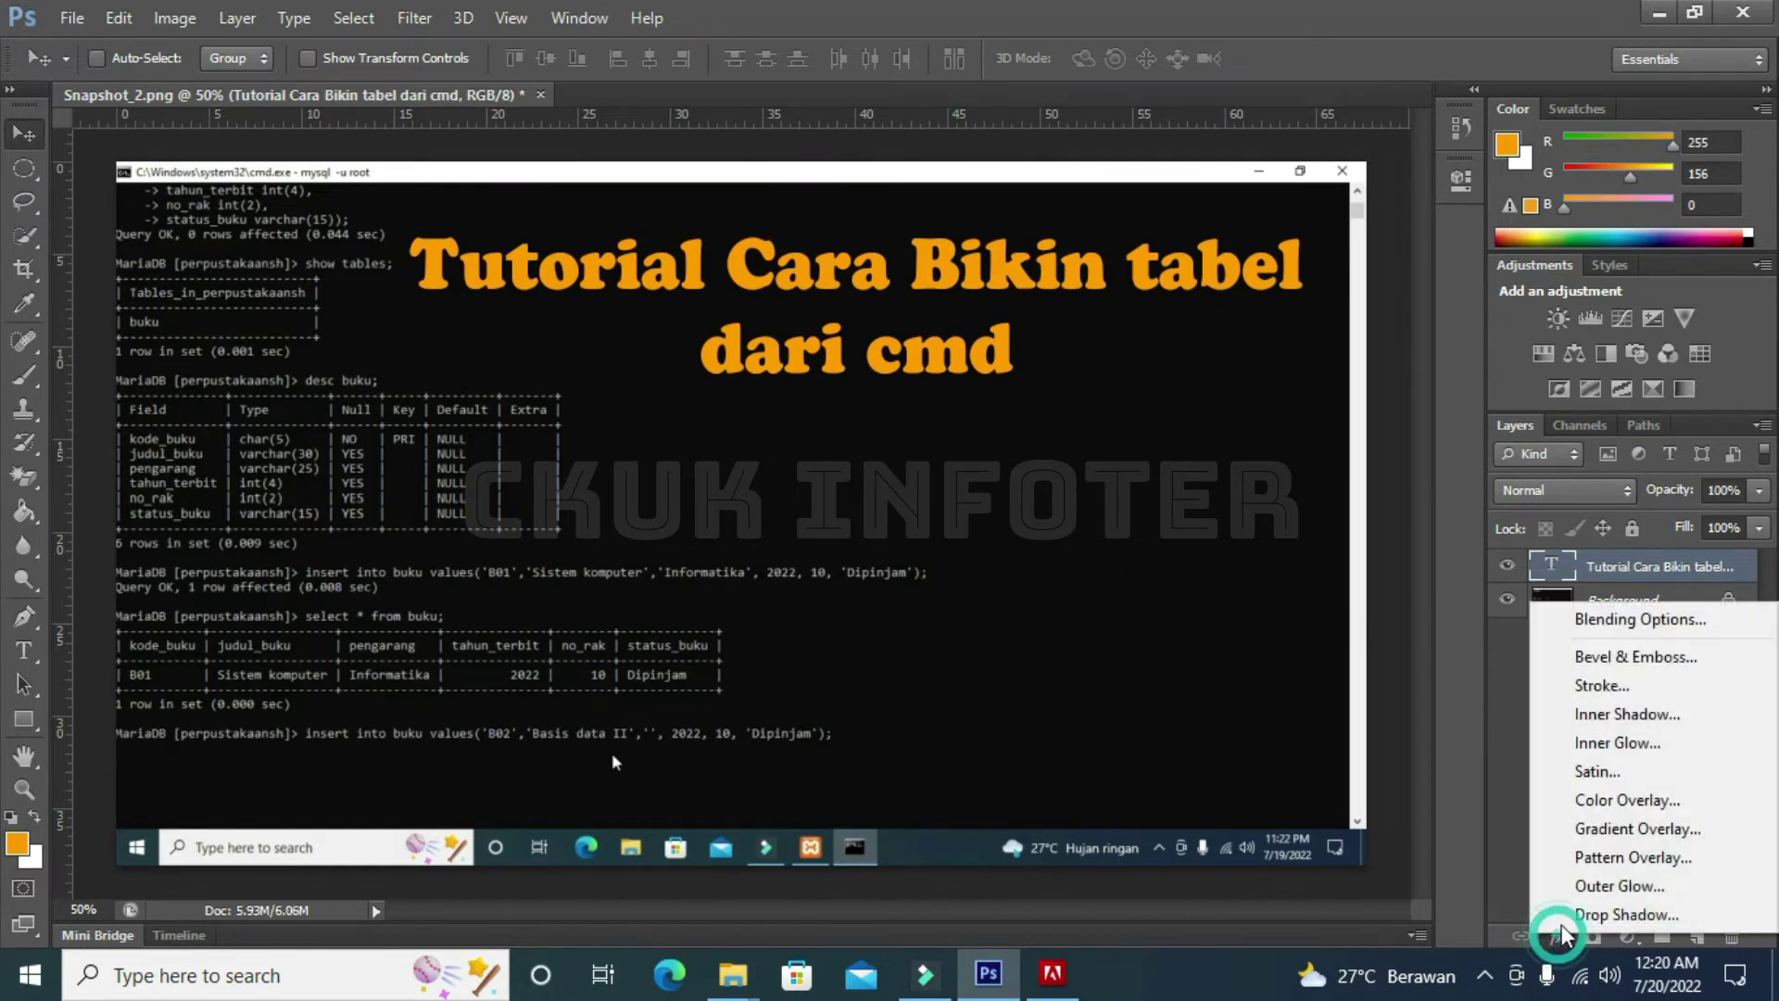
{"action": "left_click", "coordinate": [1592, 688]}
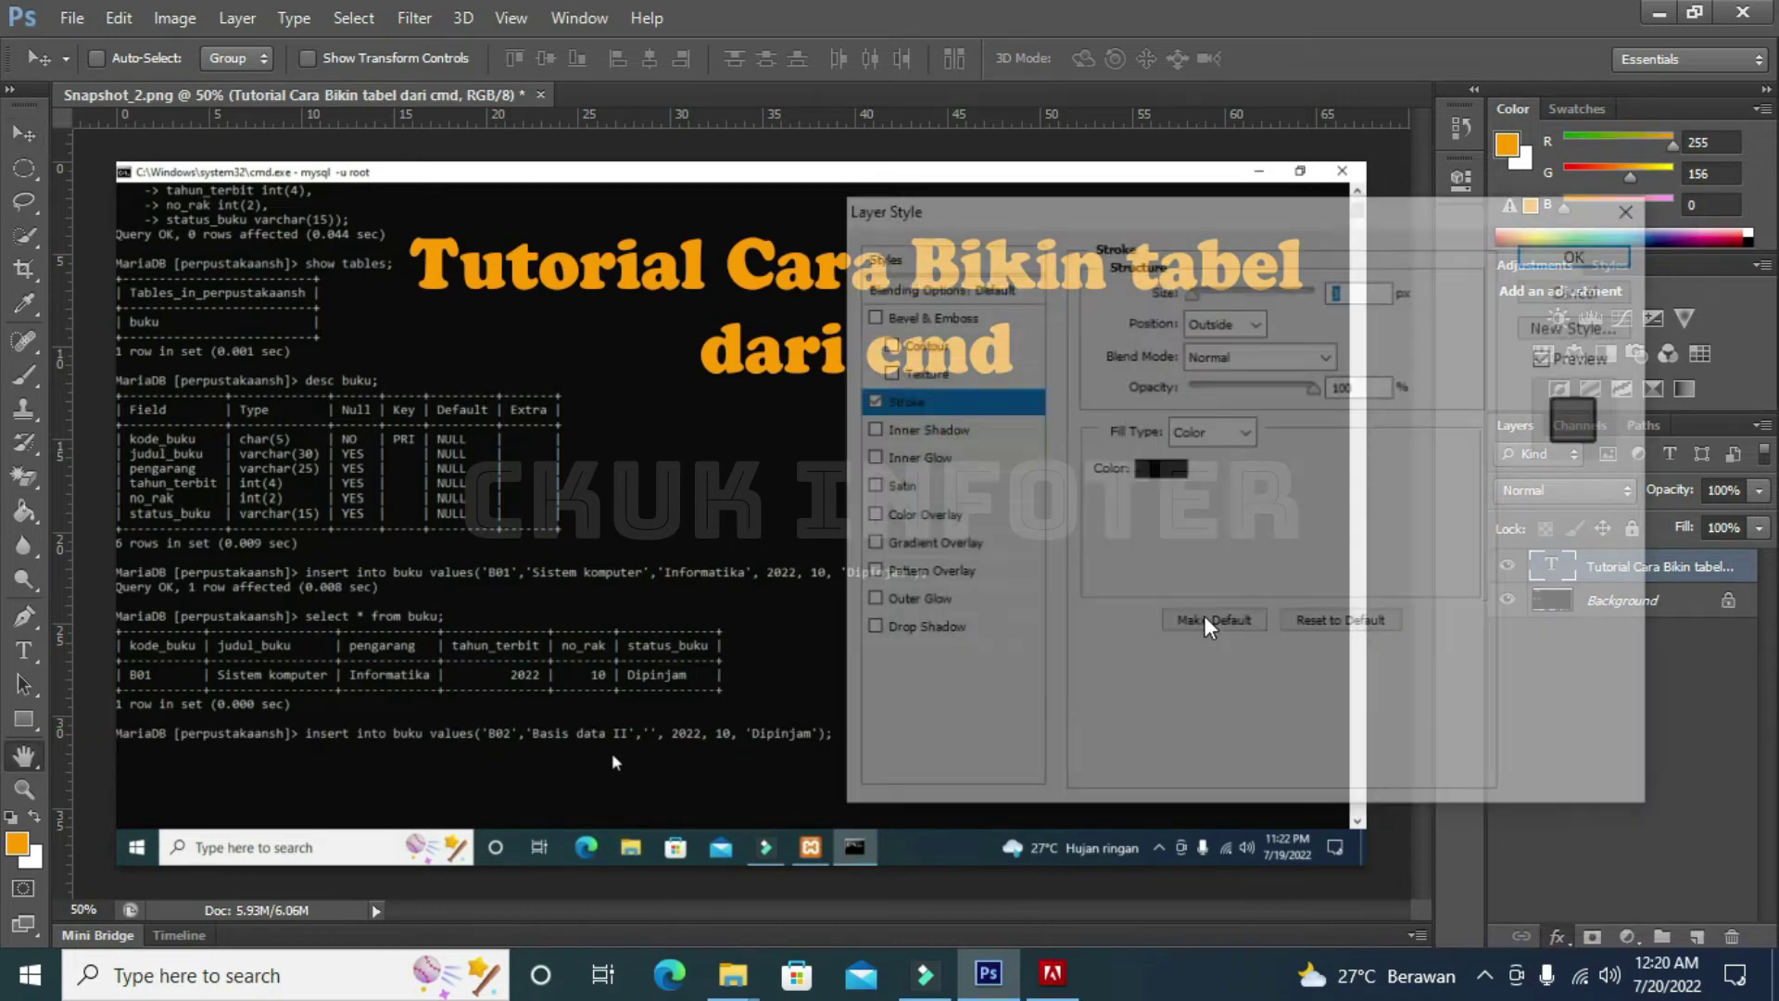
{"action": "left_click_drag", "start_coordinate": [1163, 215], "coordinate": [1274, 435]}
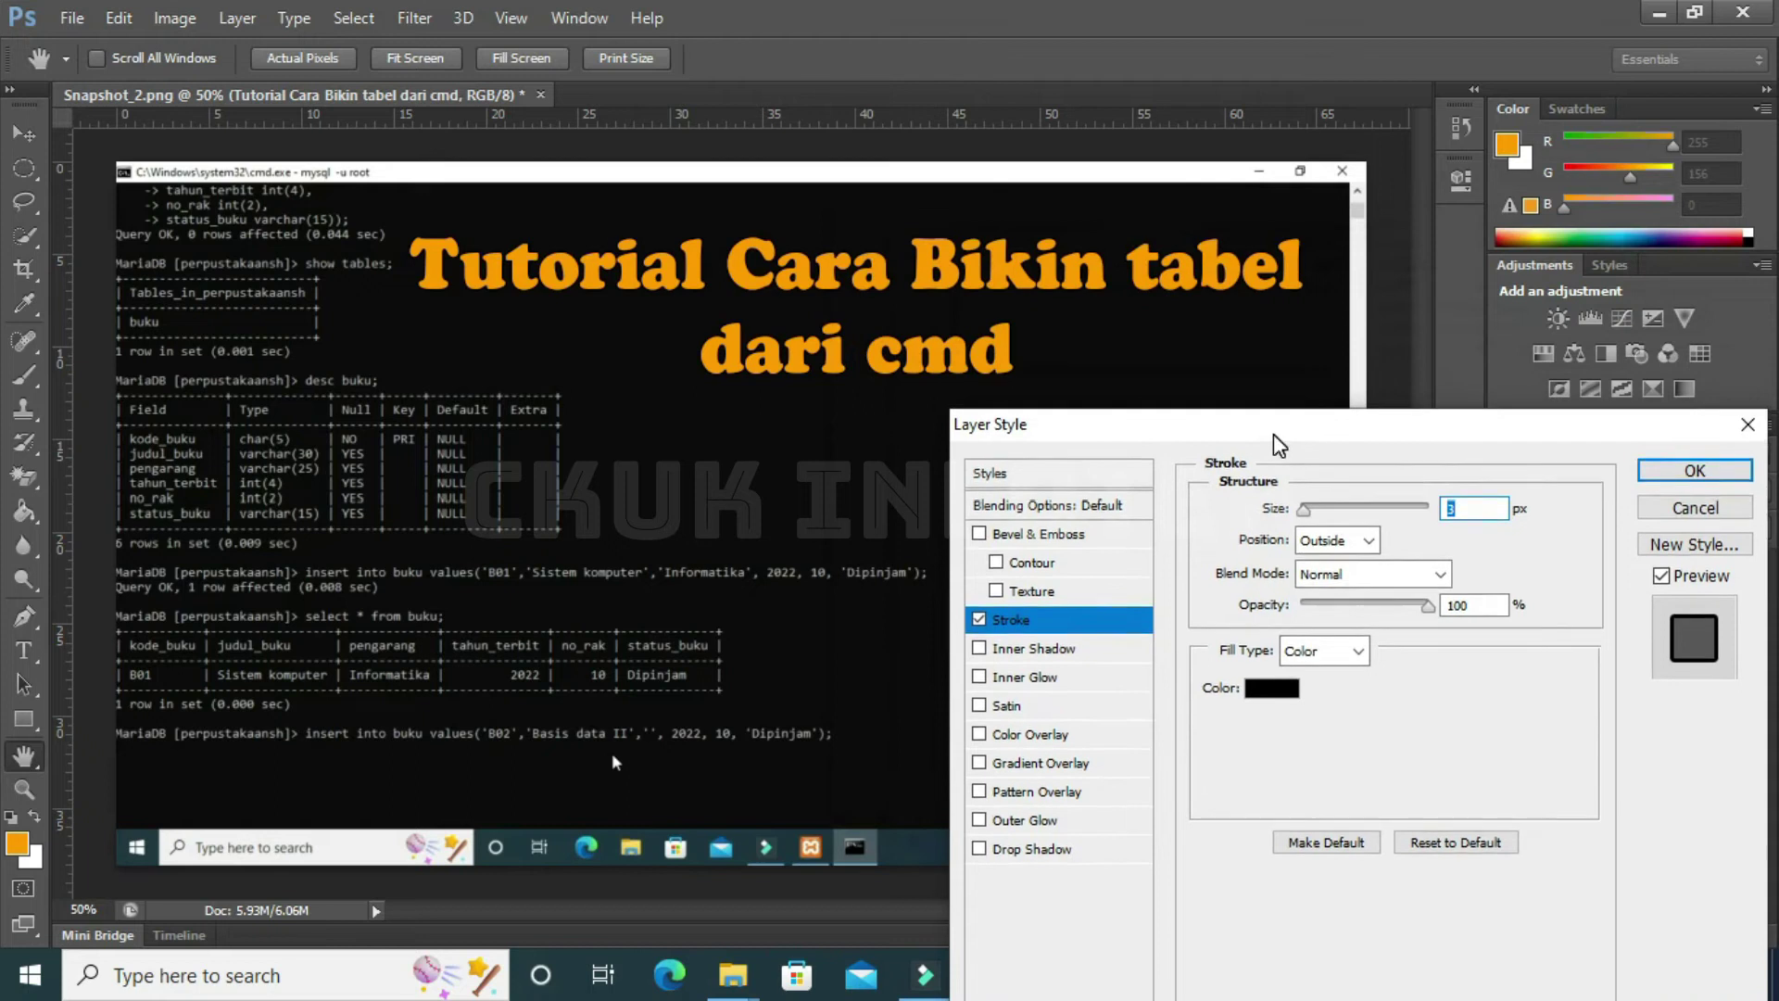
{"action": "left_click", "coordinate": [1273, 690]}
{"action": "mouse_move", "coordinate": [823, 539]}
{"action": "left_mouse_down"}
{"action": "mouse_move", "coordinate": [746, 466]}
{"action": "mouse_move", "coordinate": [586, 433]}
{"action": "left_mouse_up"}
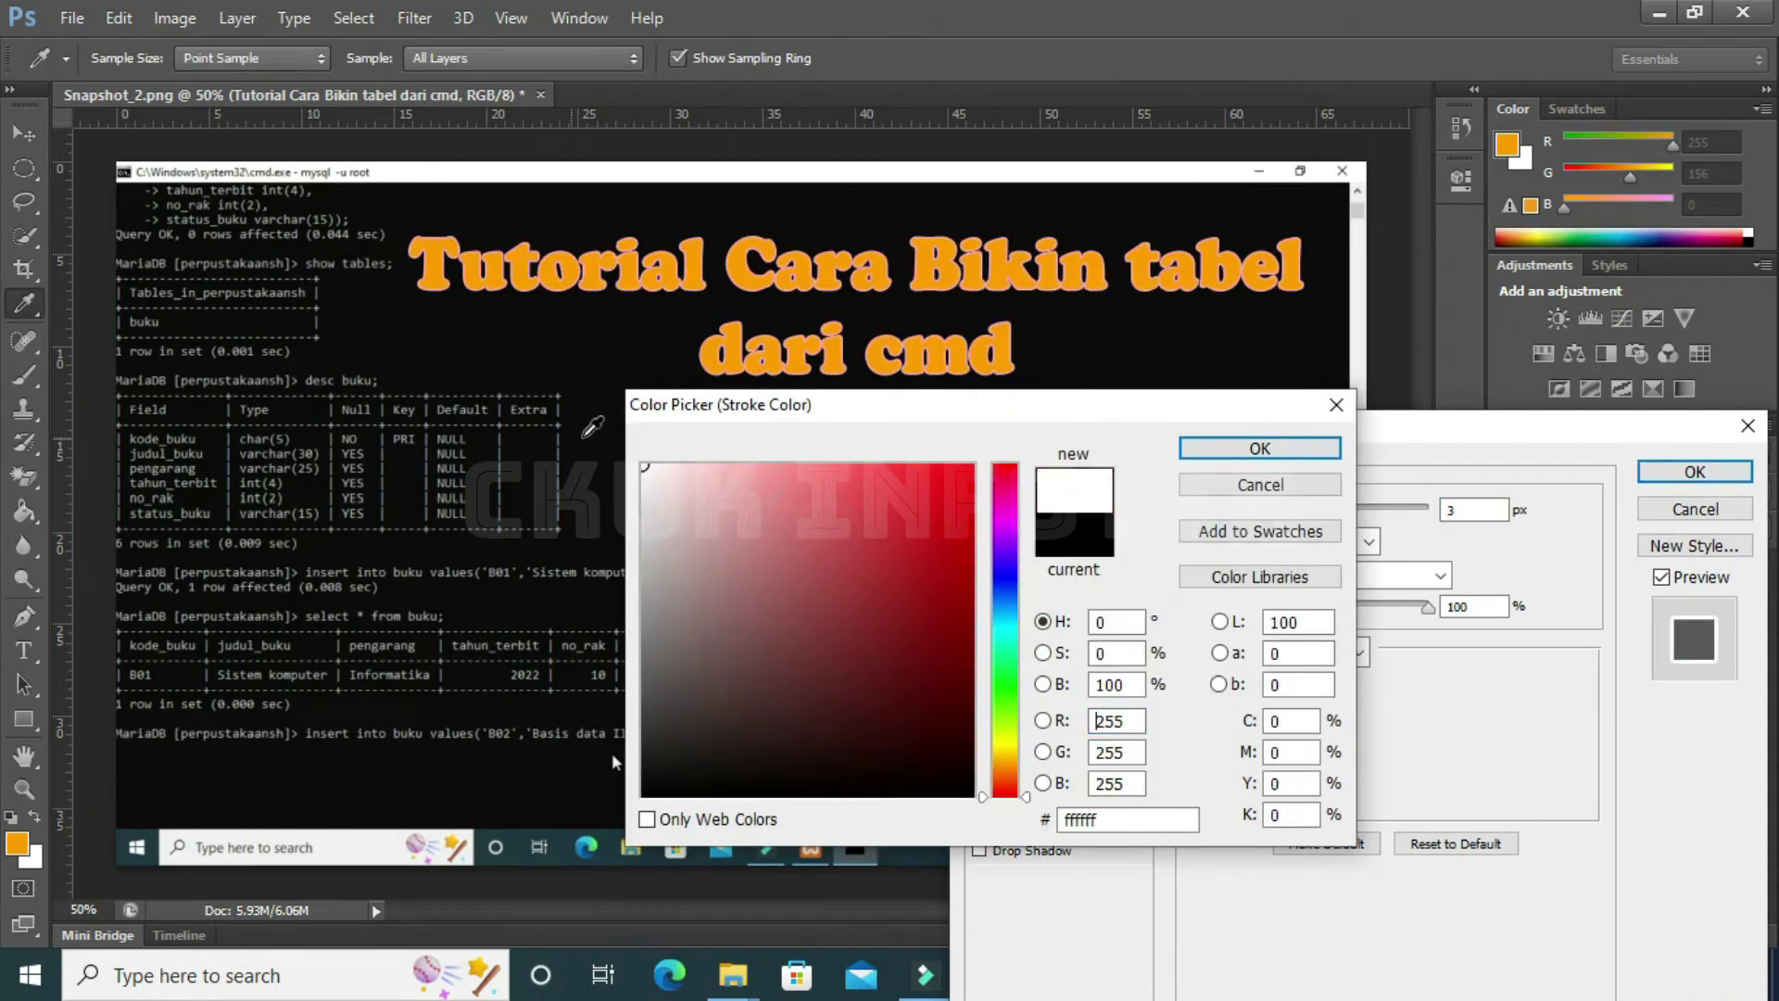
{"action": "left_click", "coordinate": [1205, 448]}
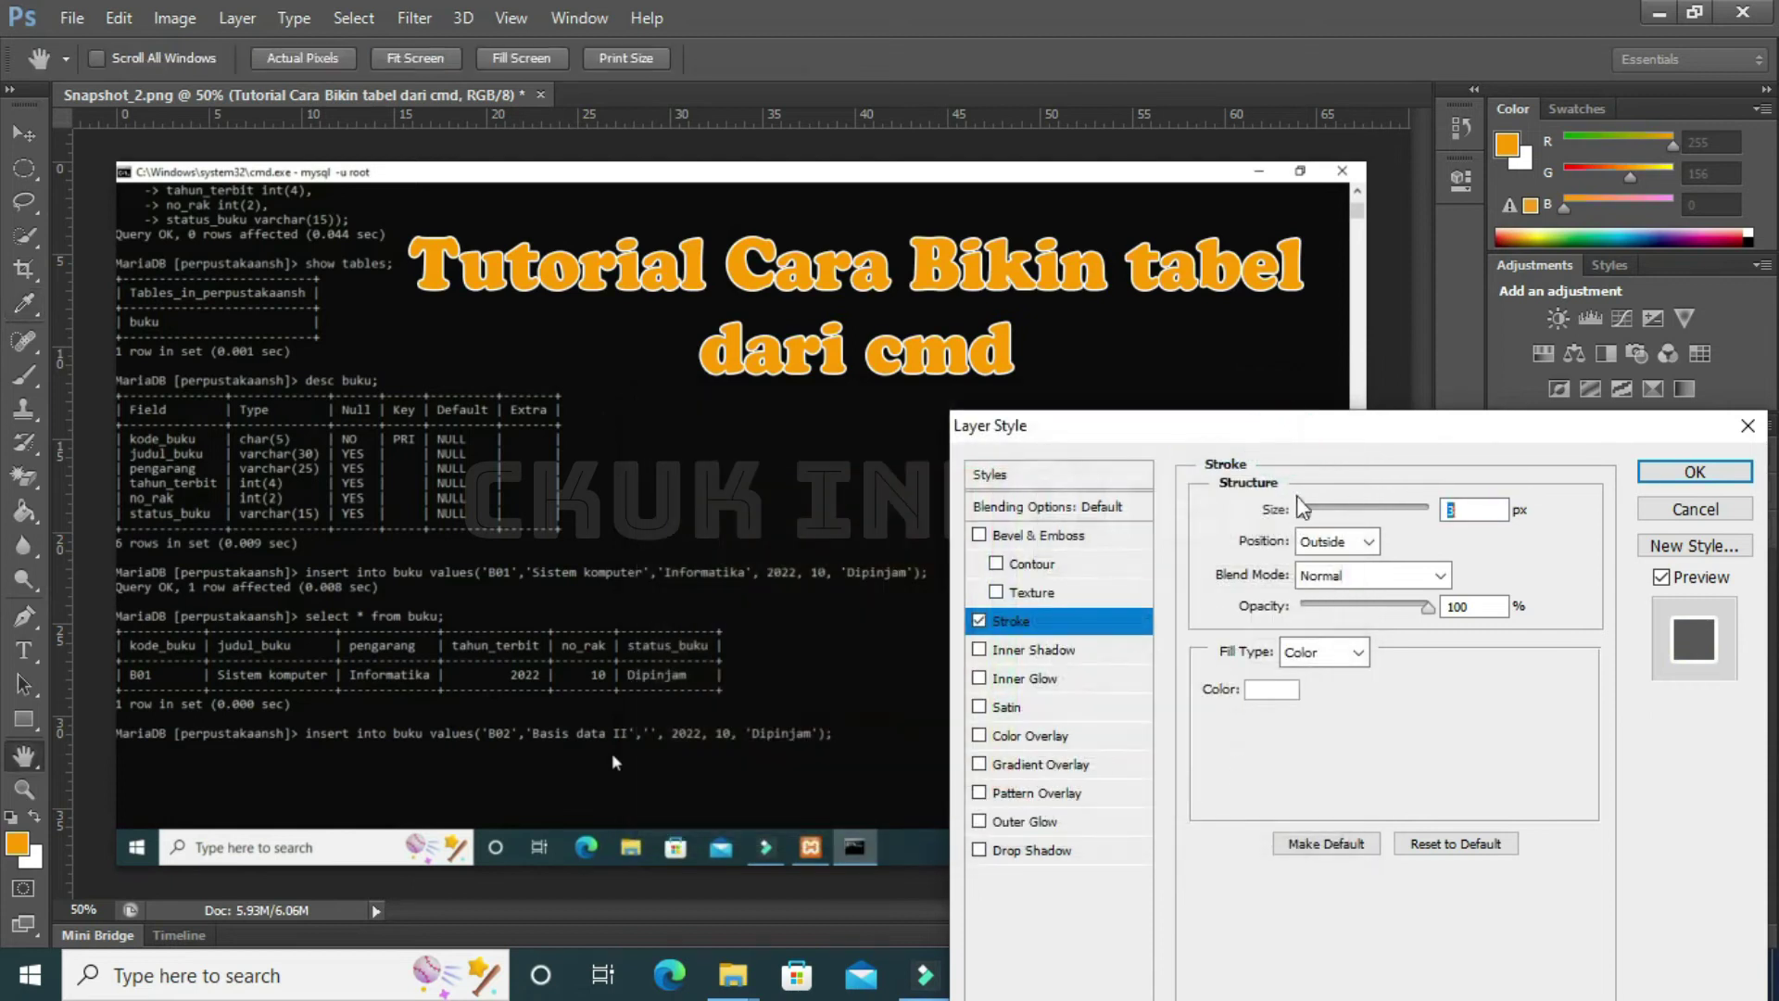
{"action": "left_click", "coordinate": [1680, 475]}
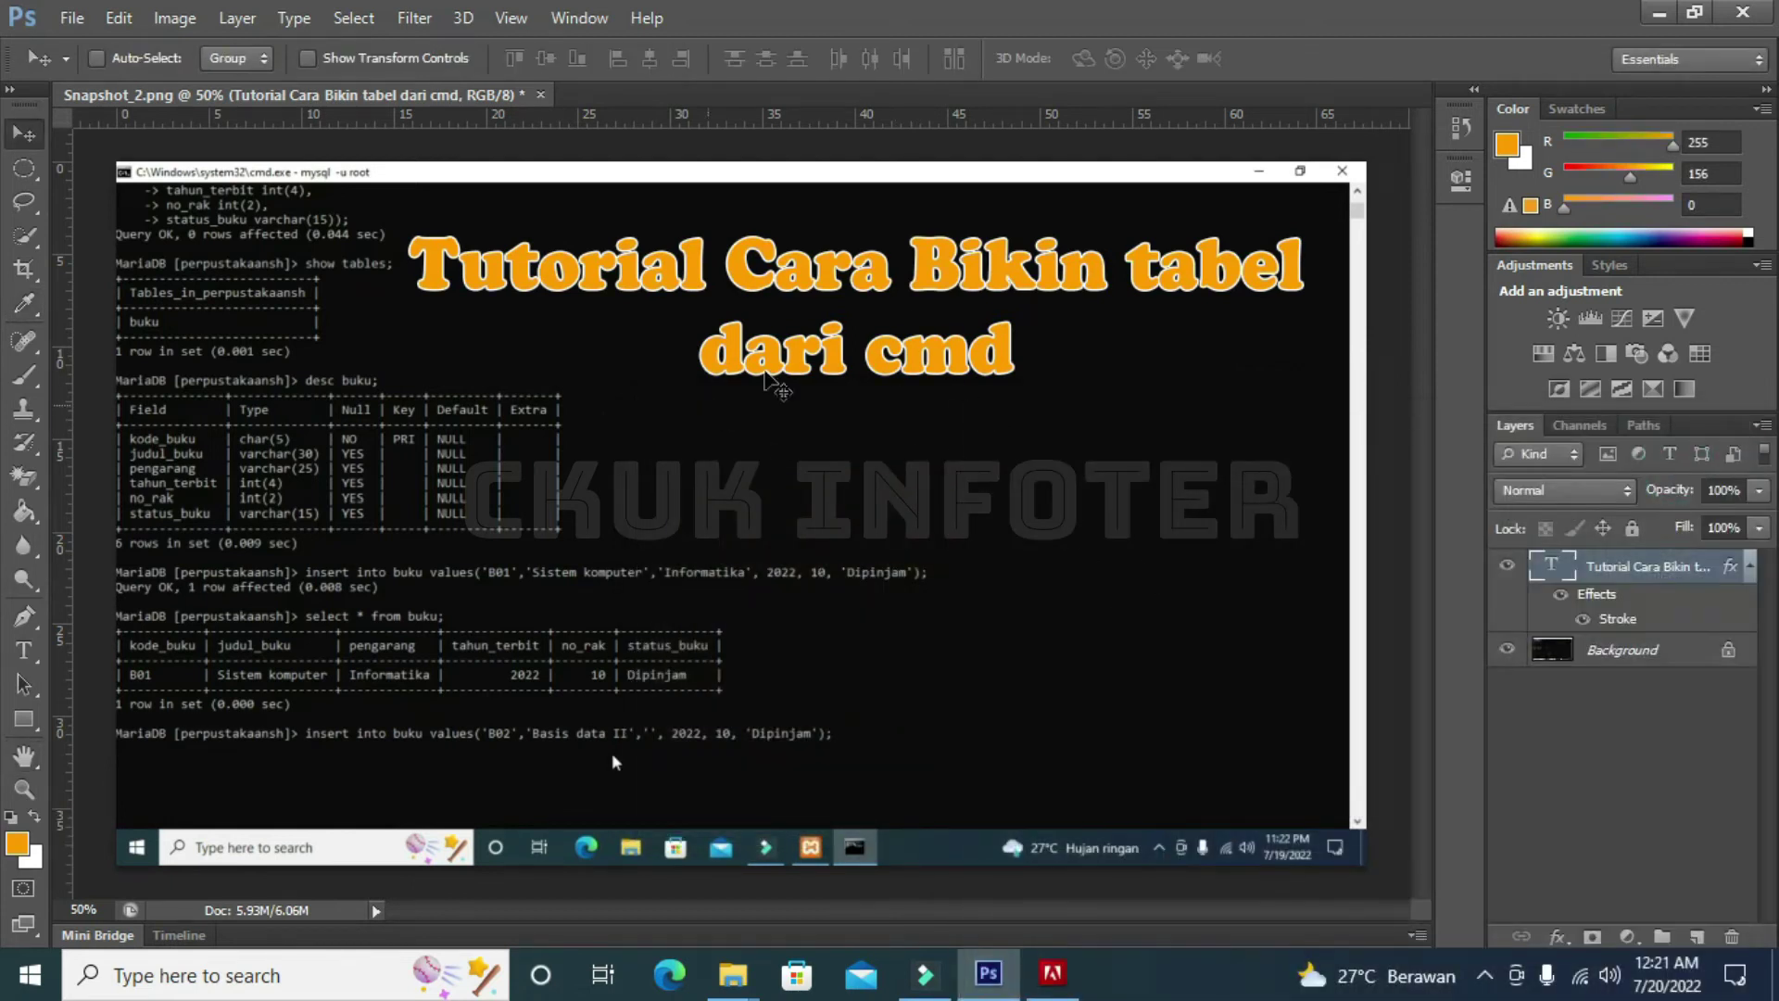
Step: Save a JPEG copy of the image to the Desktop as "thumbel tutrial cmd" with High quality 8 and the Baseline ("Standard") format
{"action": "left_click", "coordinate": [76, 34]}
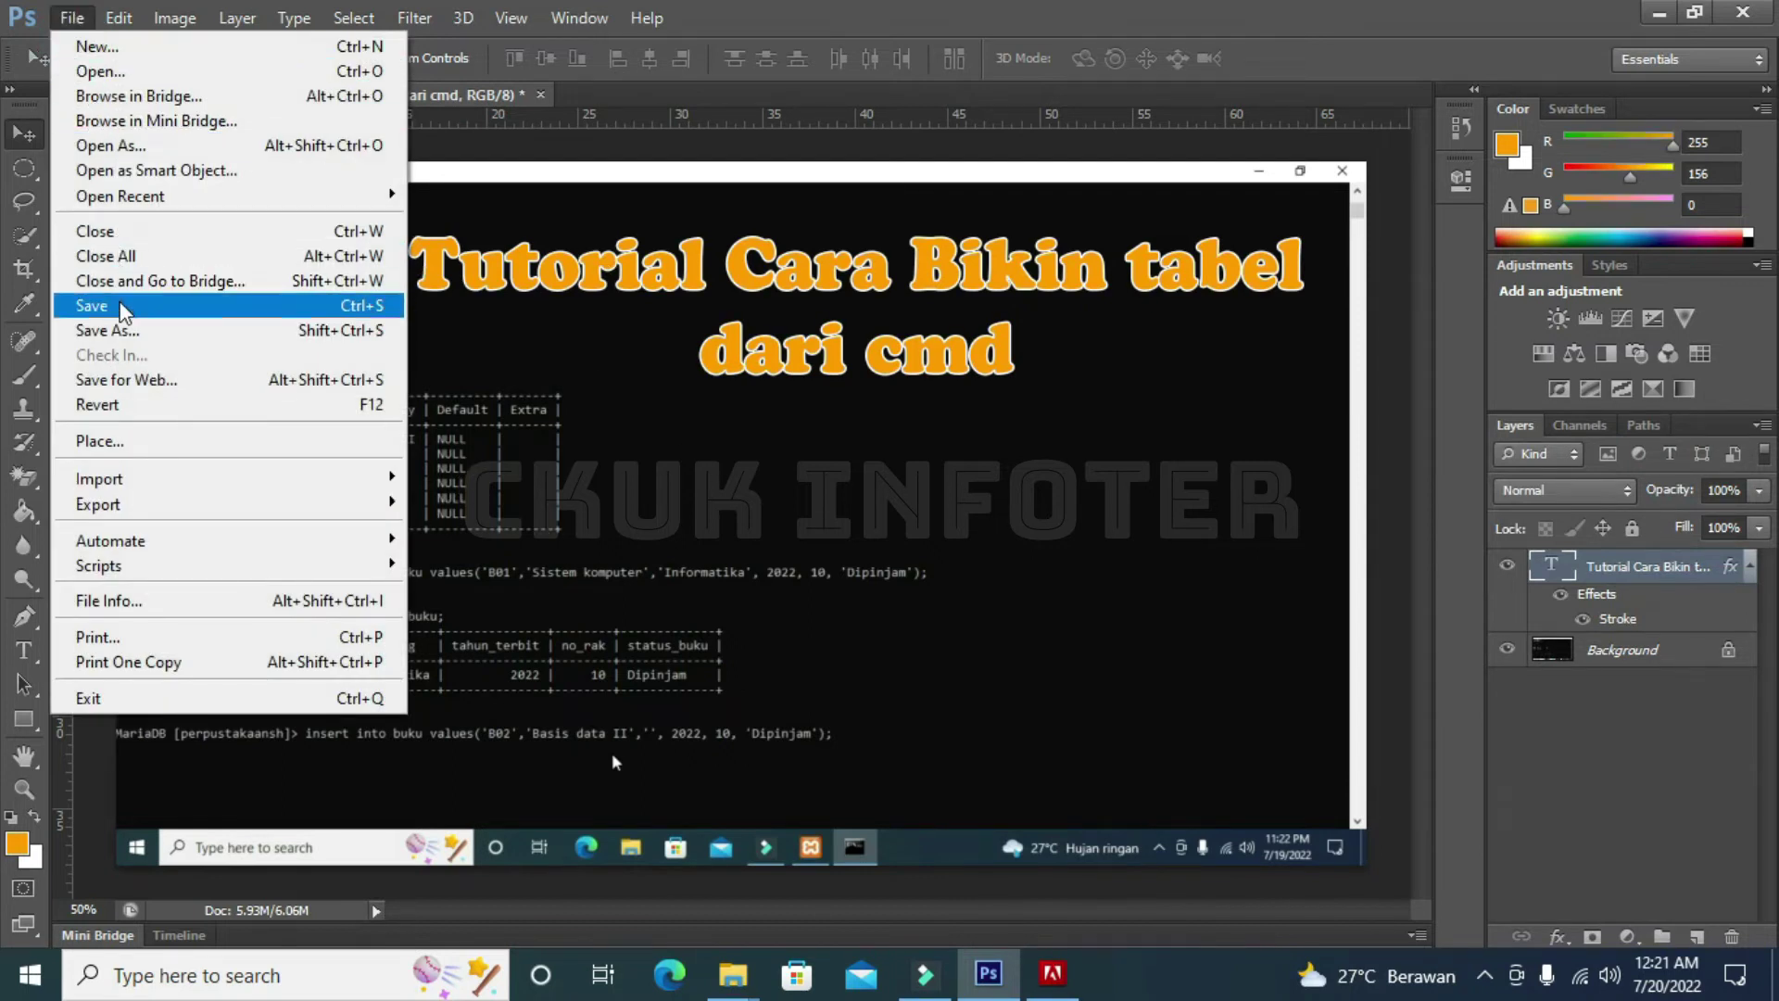
{"action": "left_click", "coordinate": [122, 334]}
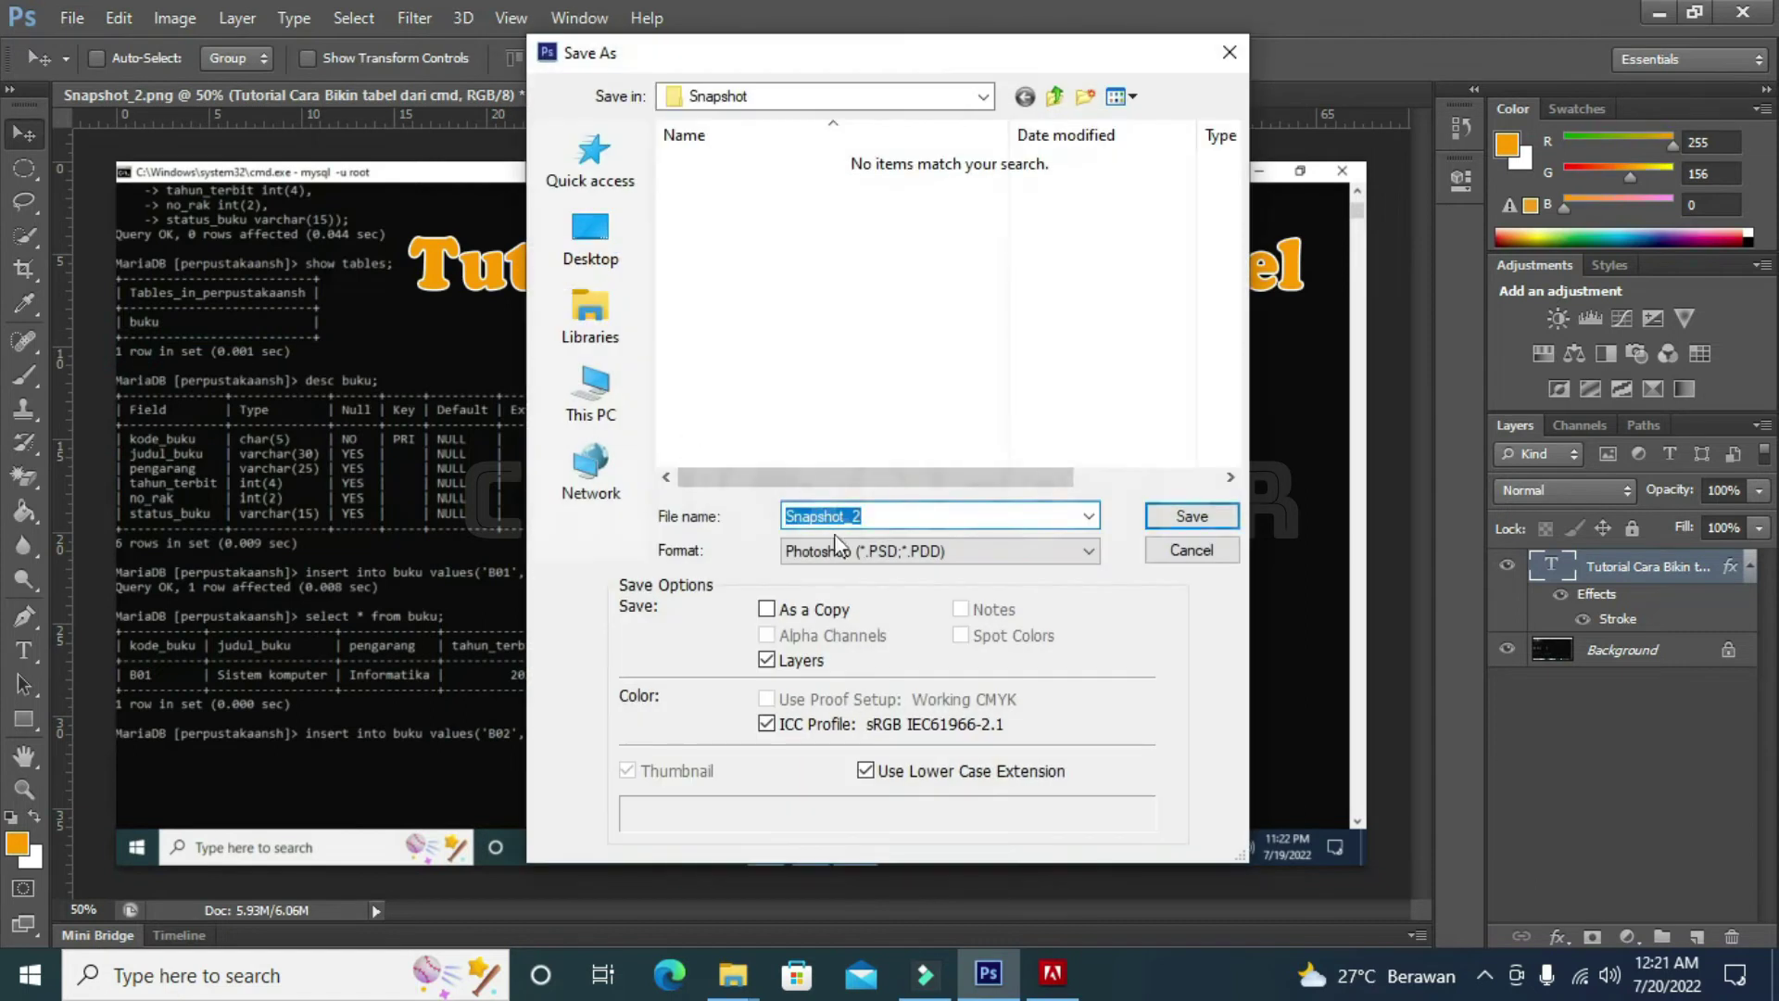
{"action": "left_click", "coordinate": [591, 239]}
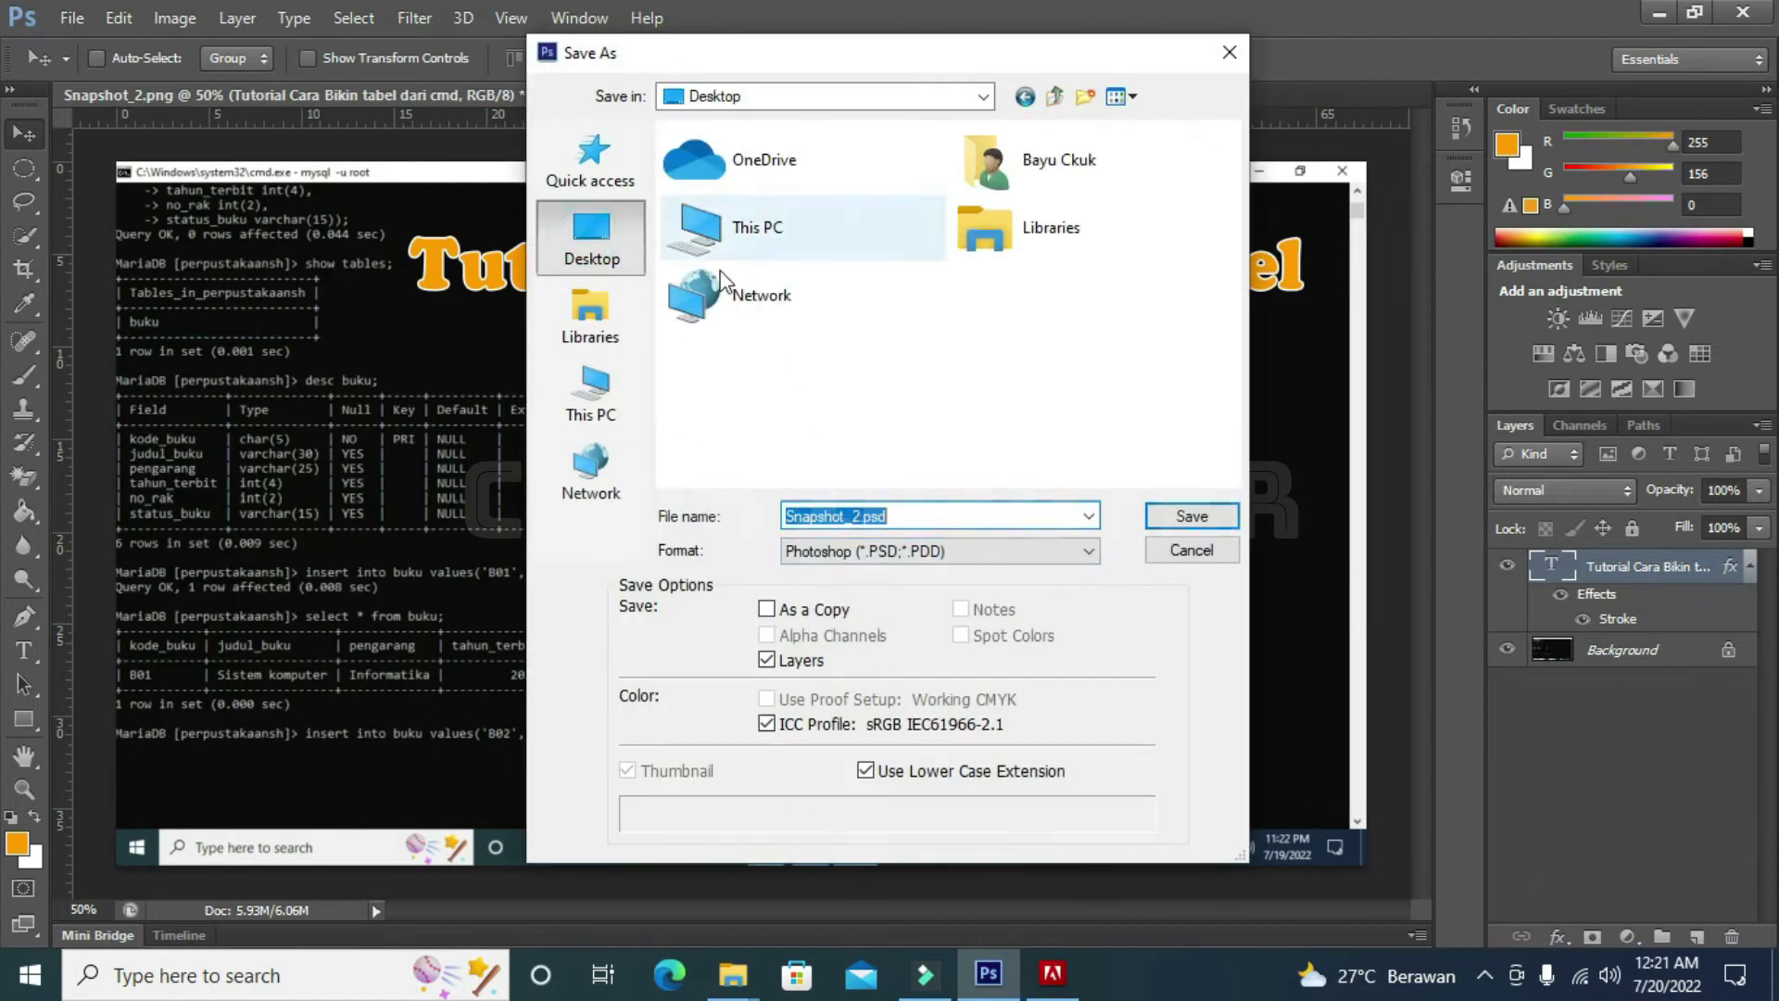
{"action": "left_click", "coordinate": [886, 551]}
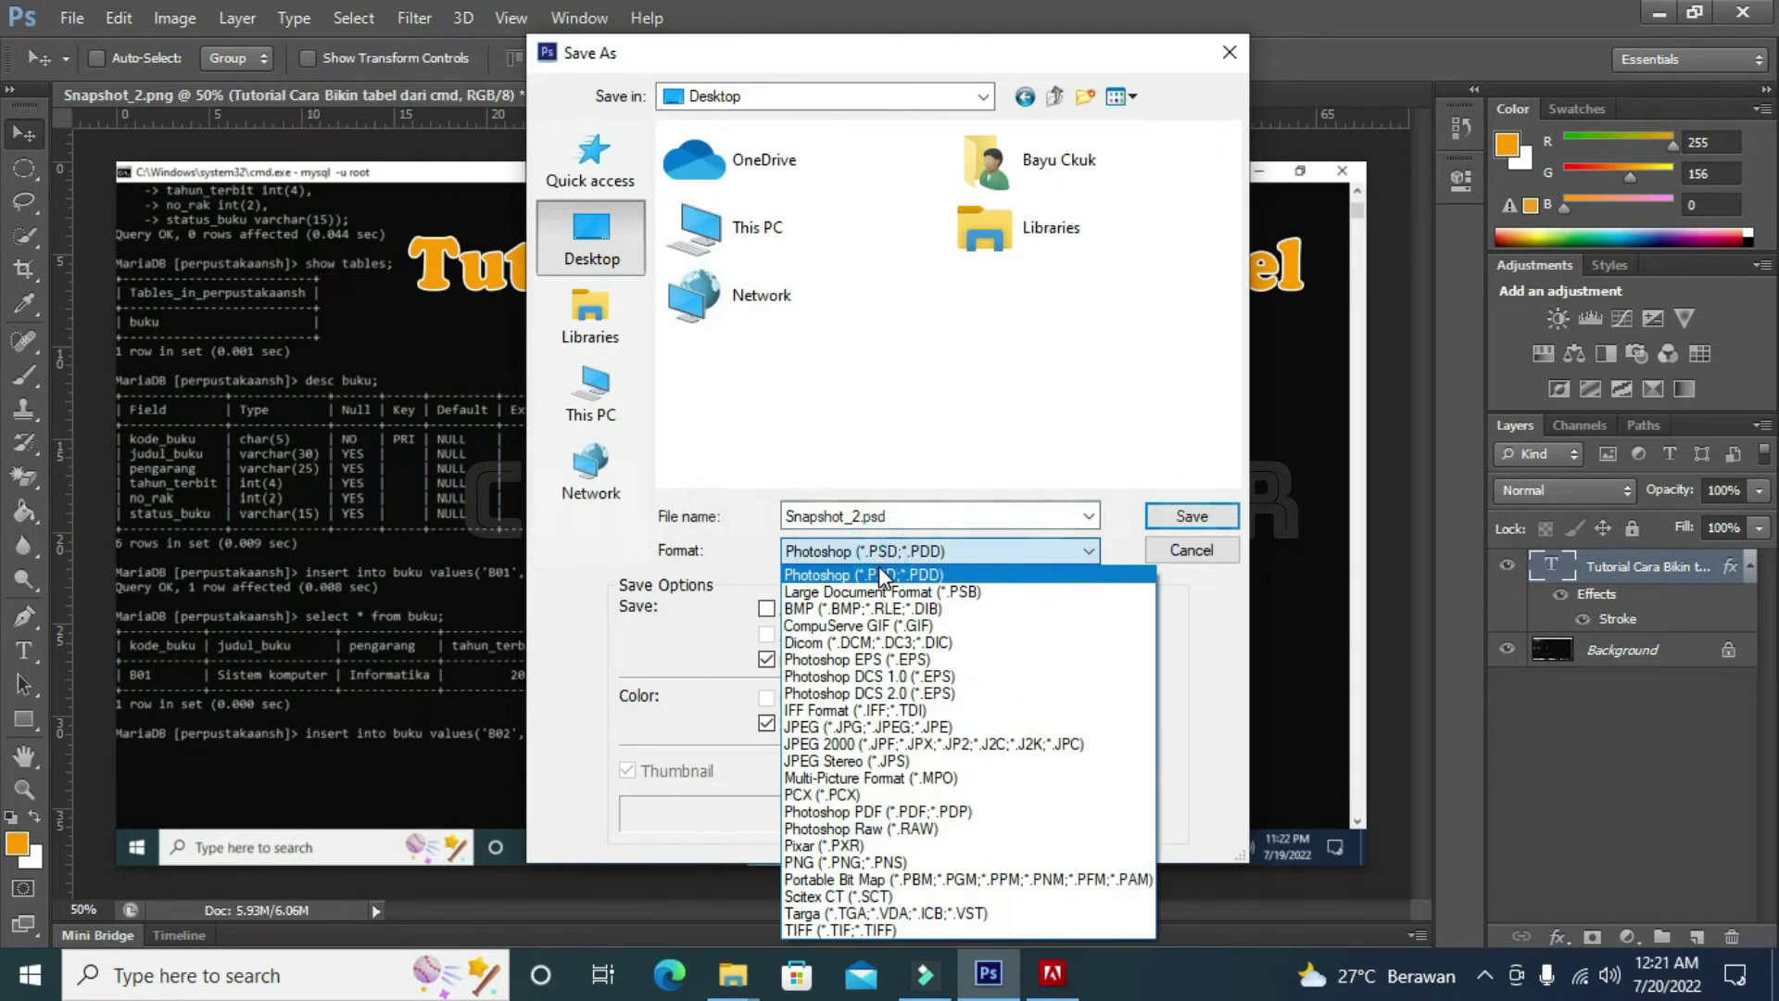
{"action": "left_click", "coordinate": [879, 727]}
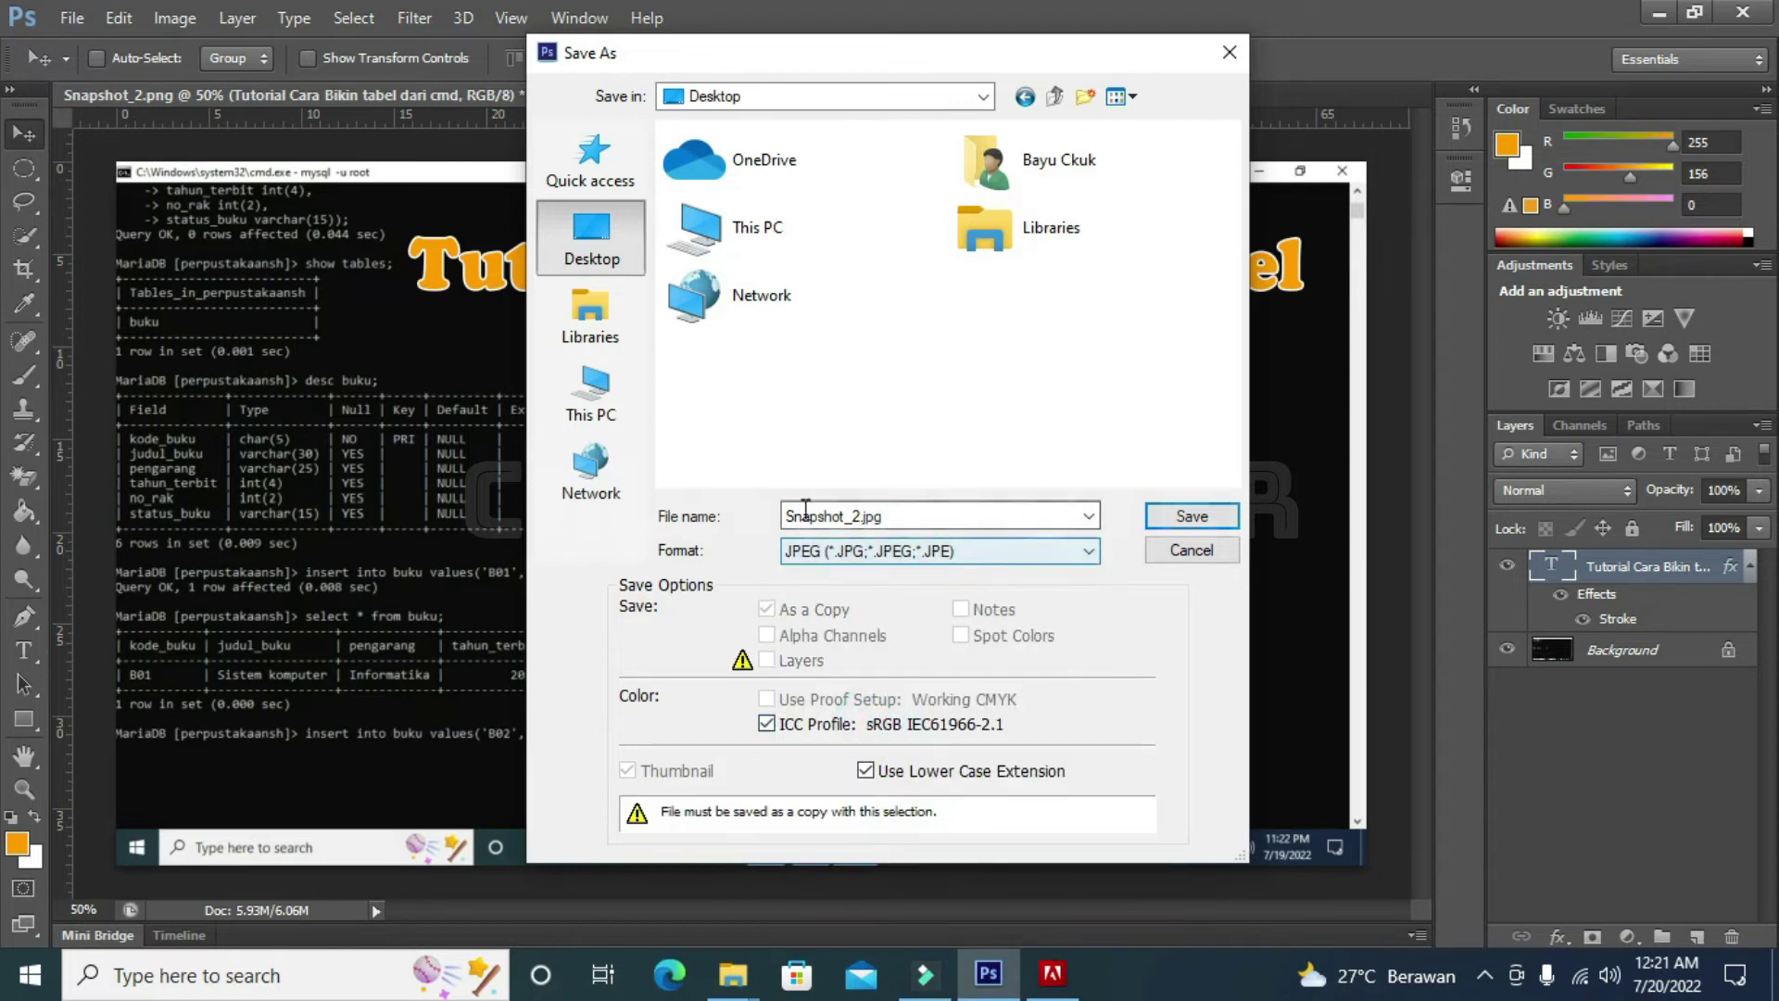
{"action": "left_click_drag", "start_coordinate": [887, 515], "coordinate": [862, 515]}
{"action": "double_click", "coordinate": [838, 515]}
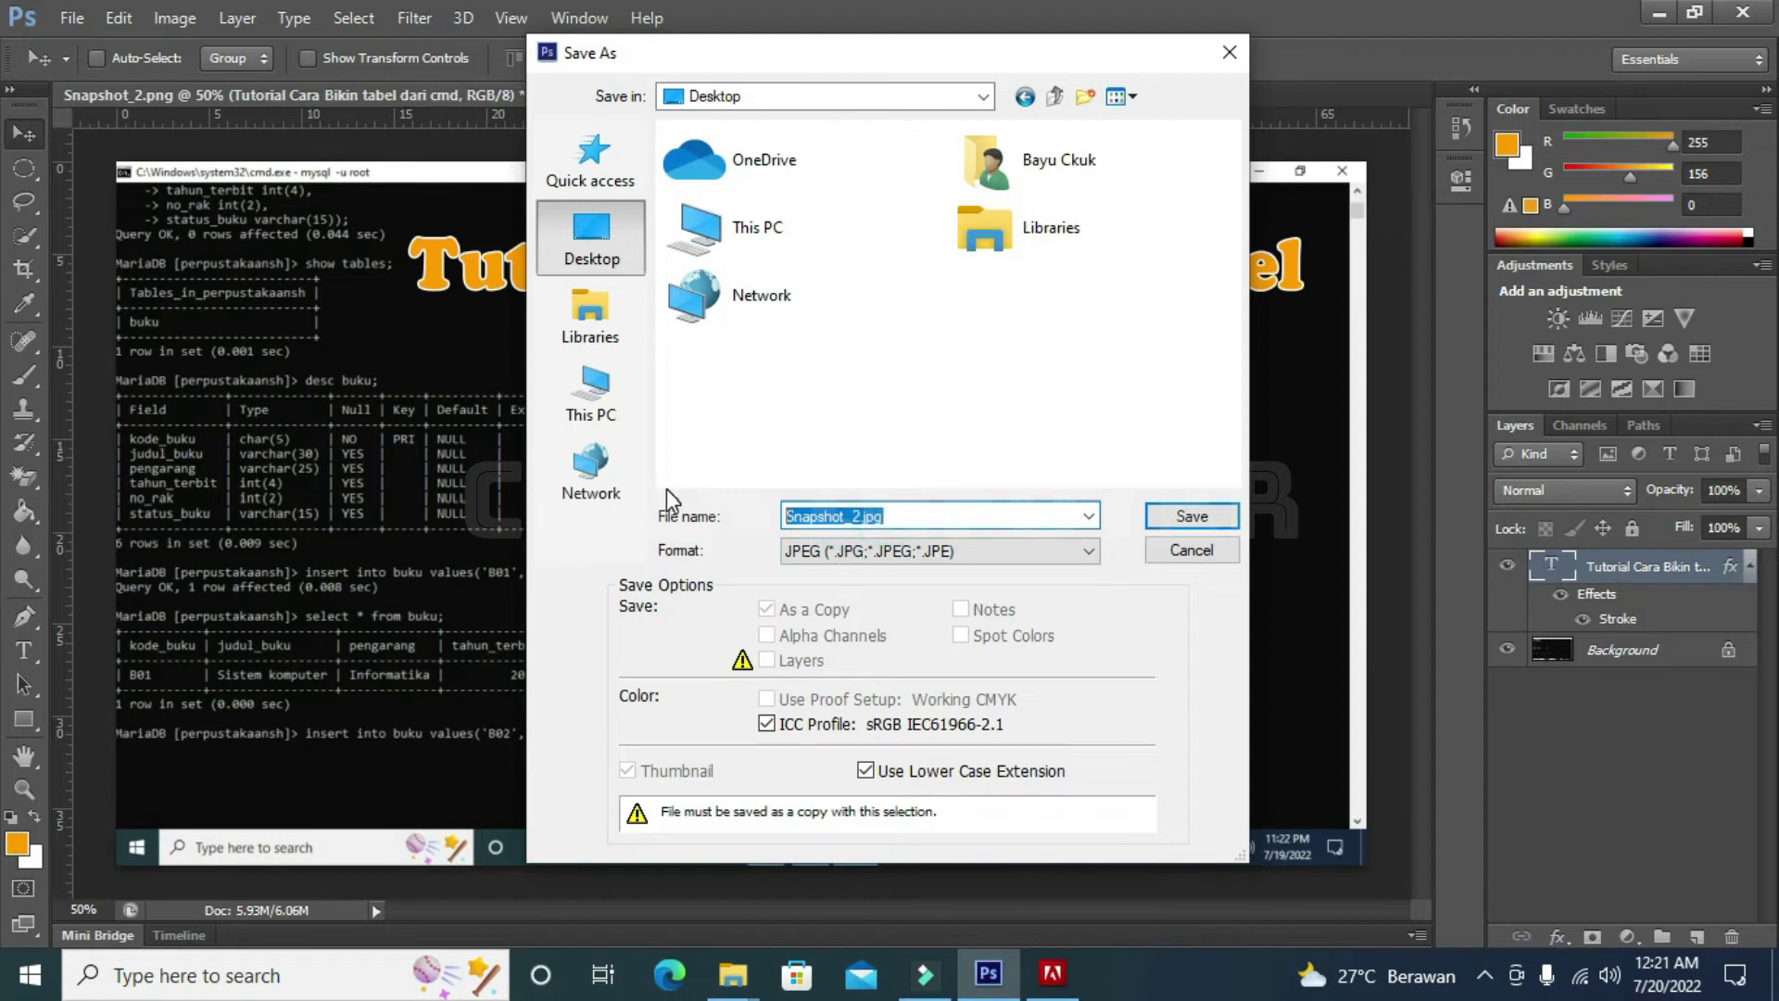
{"action": "type", "text": "thumbel tutrial cmd"}
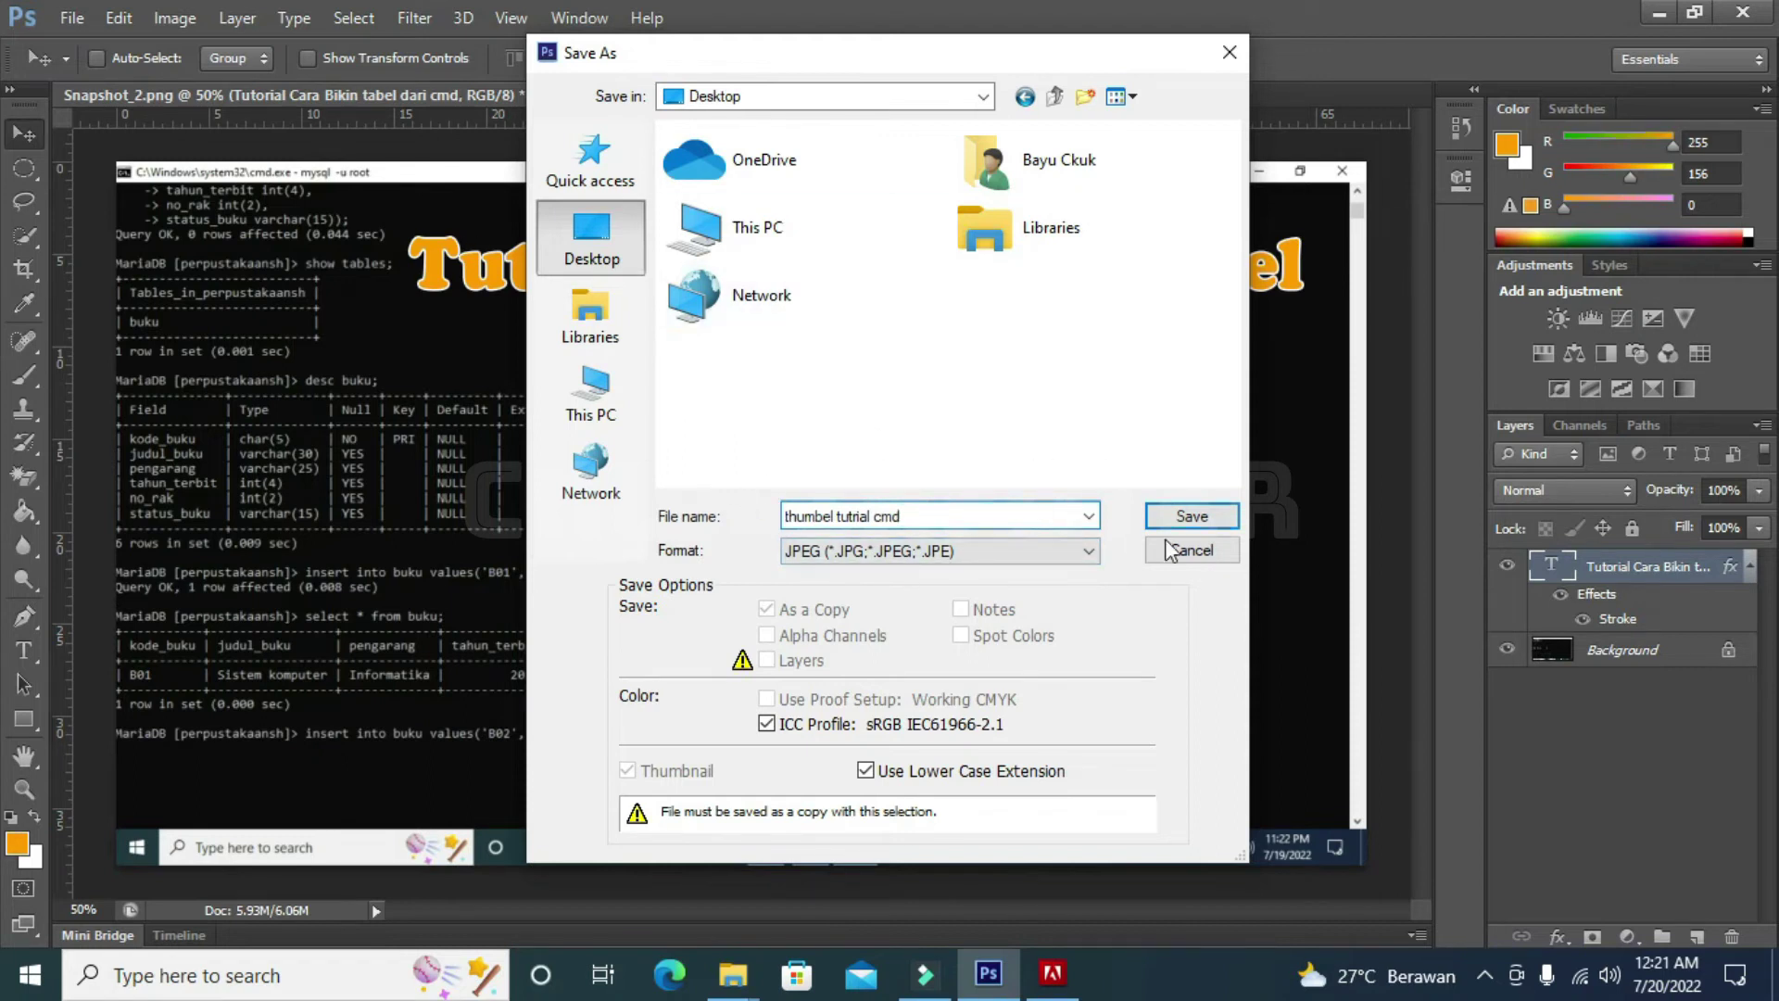
{"action": "left_click", "coordinate": [1191, 519]}
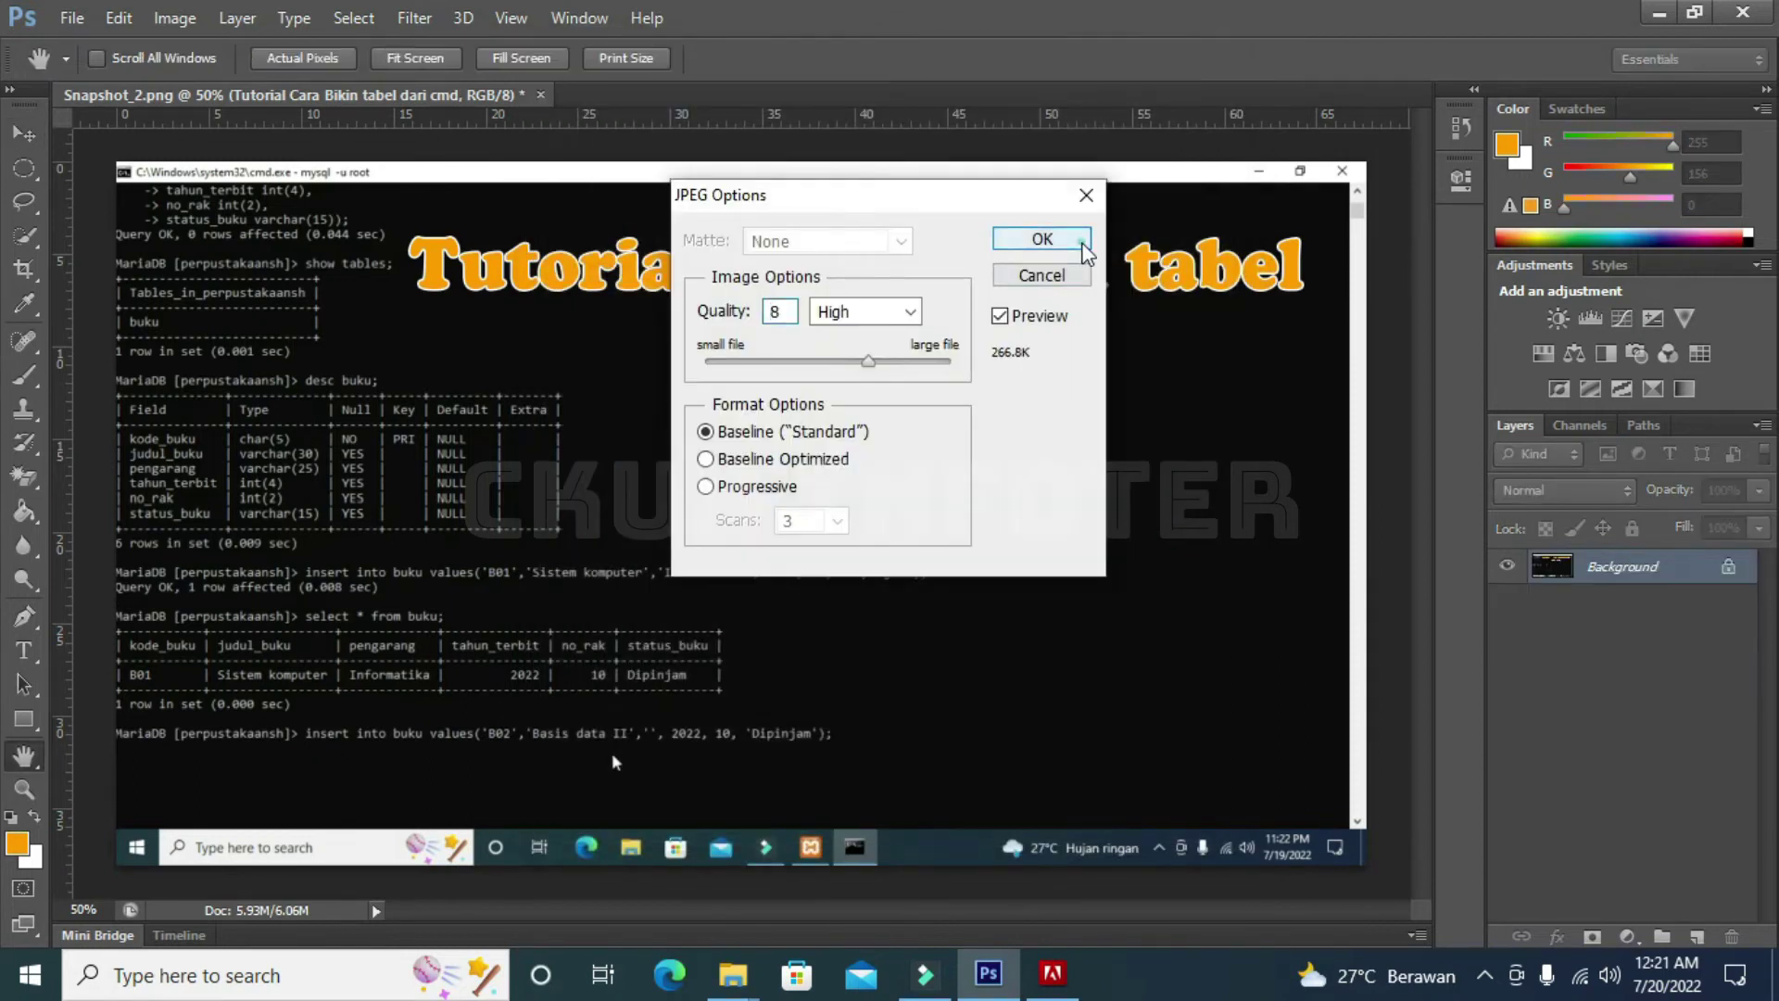
{"action": "left_click", "coordinate": [1029, 234]}
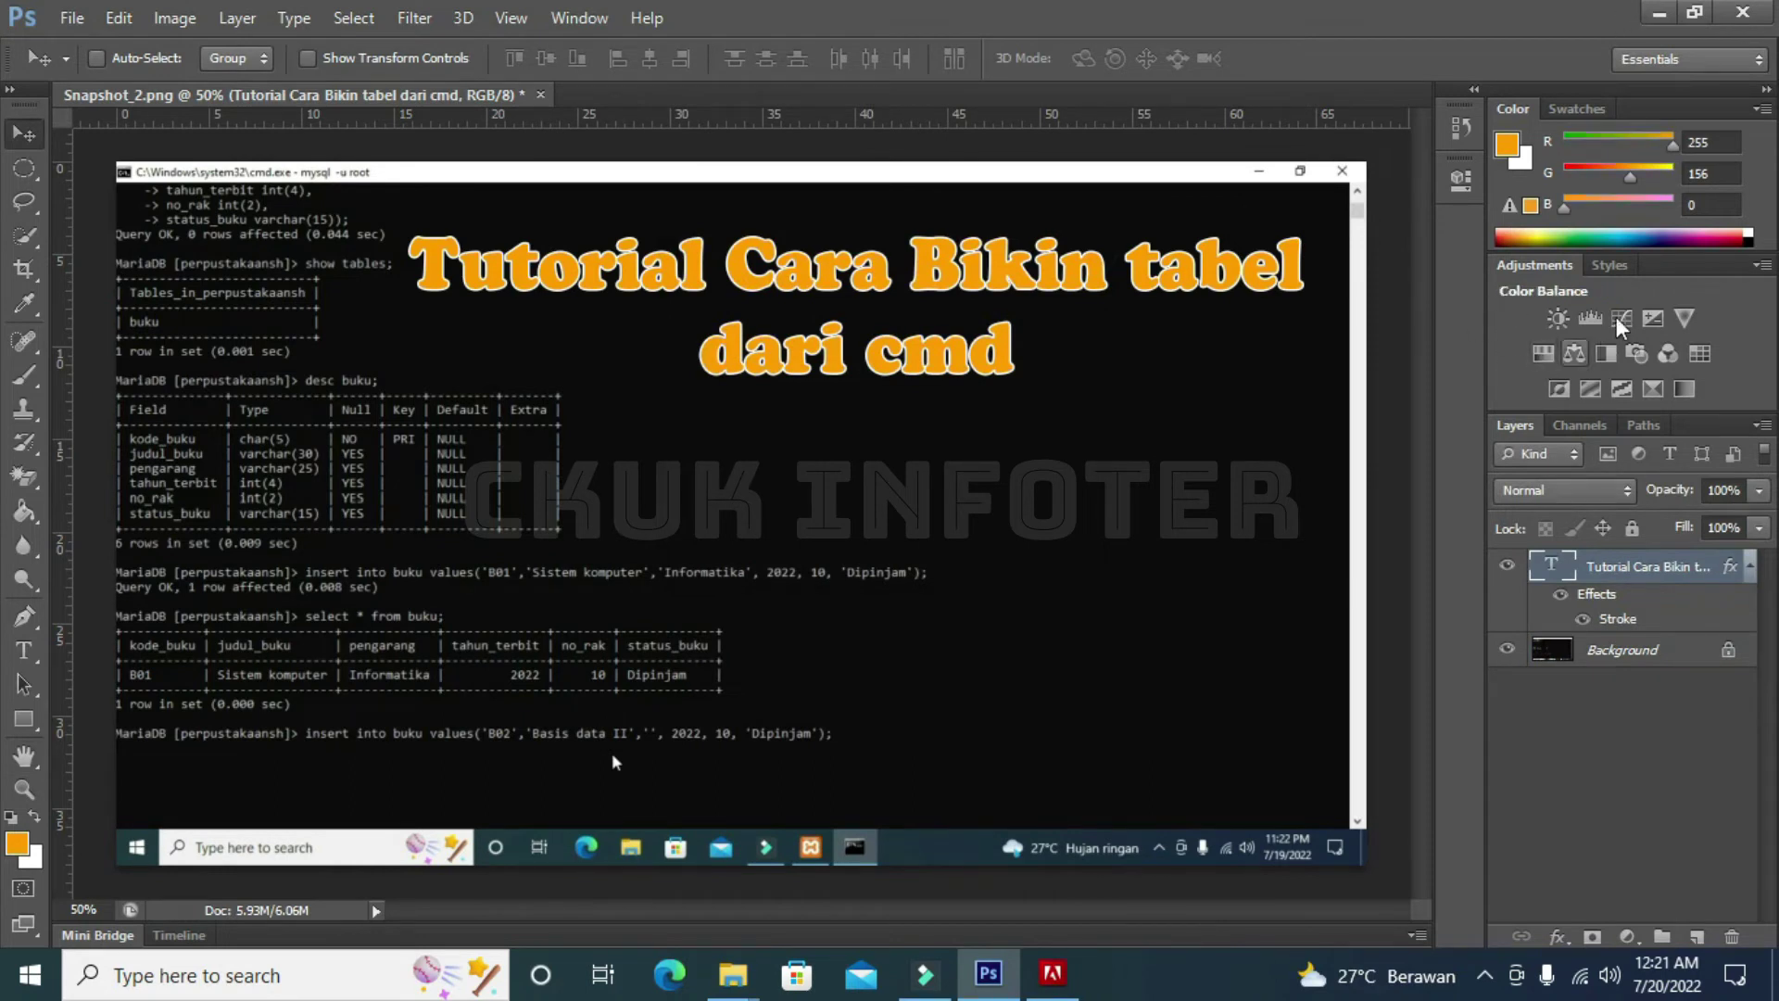
Step: Minimize the Photoshop, File Explorer and Filmora windows and move the "thumbel tutrial cmd" file to an empty area of the desktop
{"action": "left_click", "coordinate": [1665, 15]}
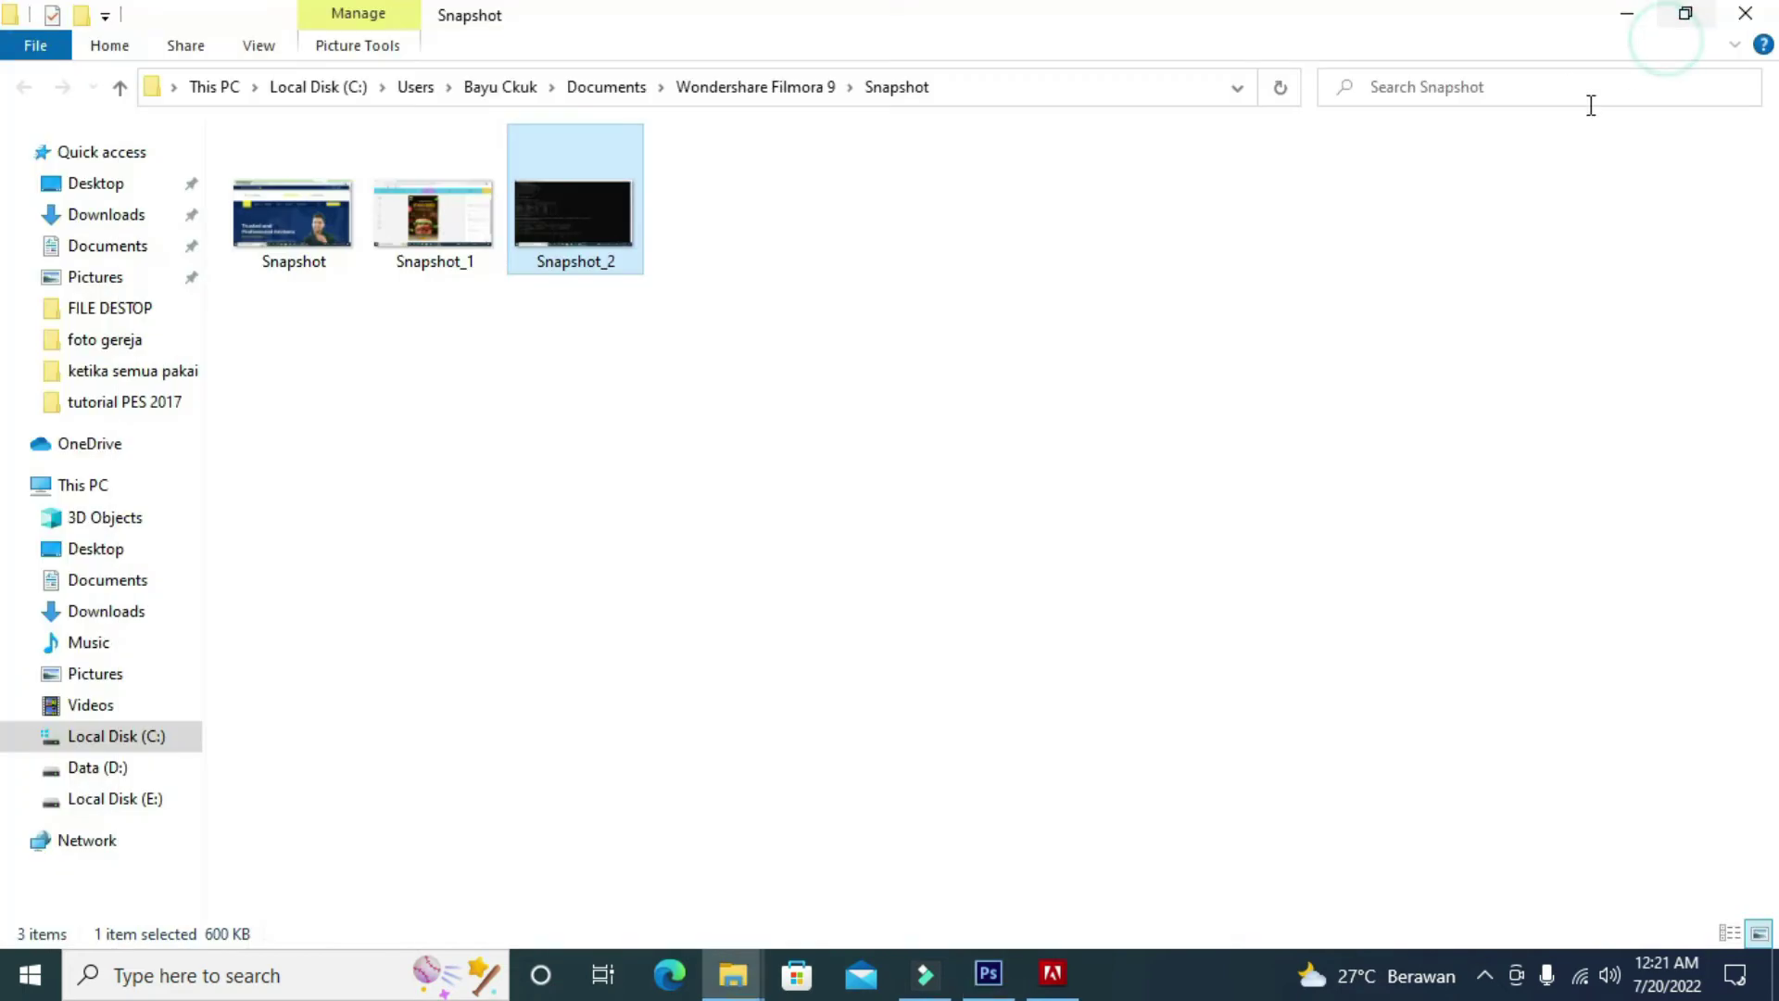
{"action": "left_click", "coordinate": [1643, 20]}
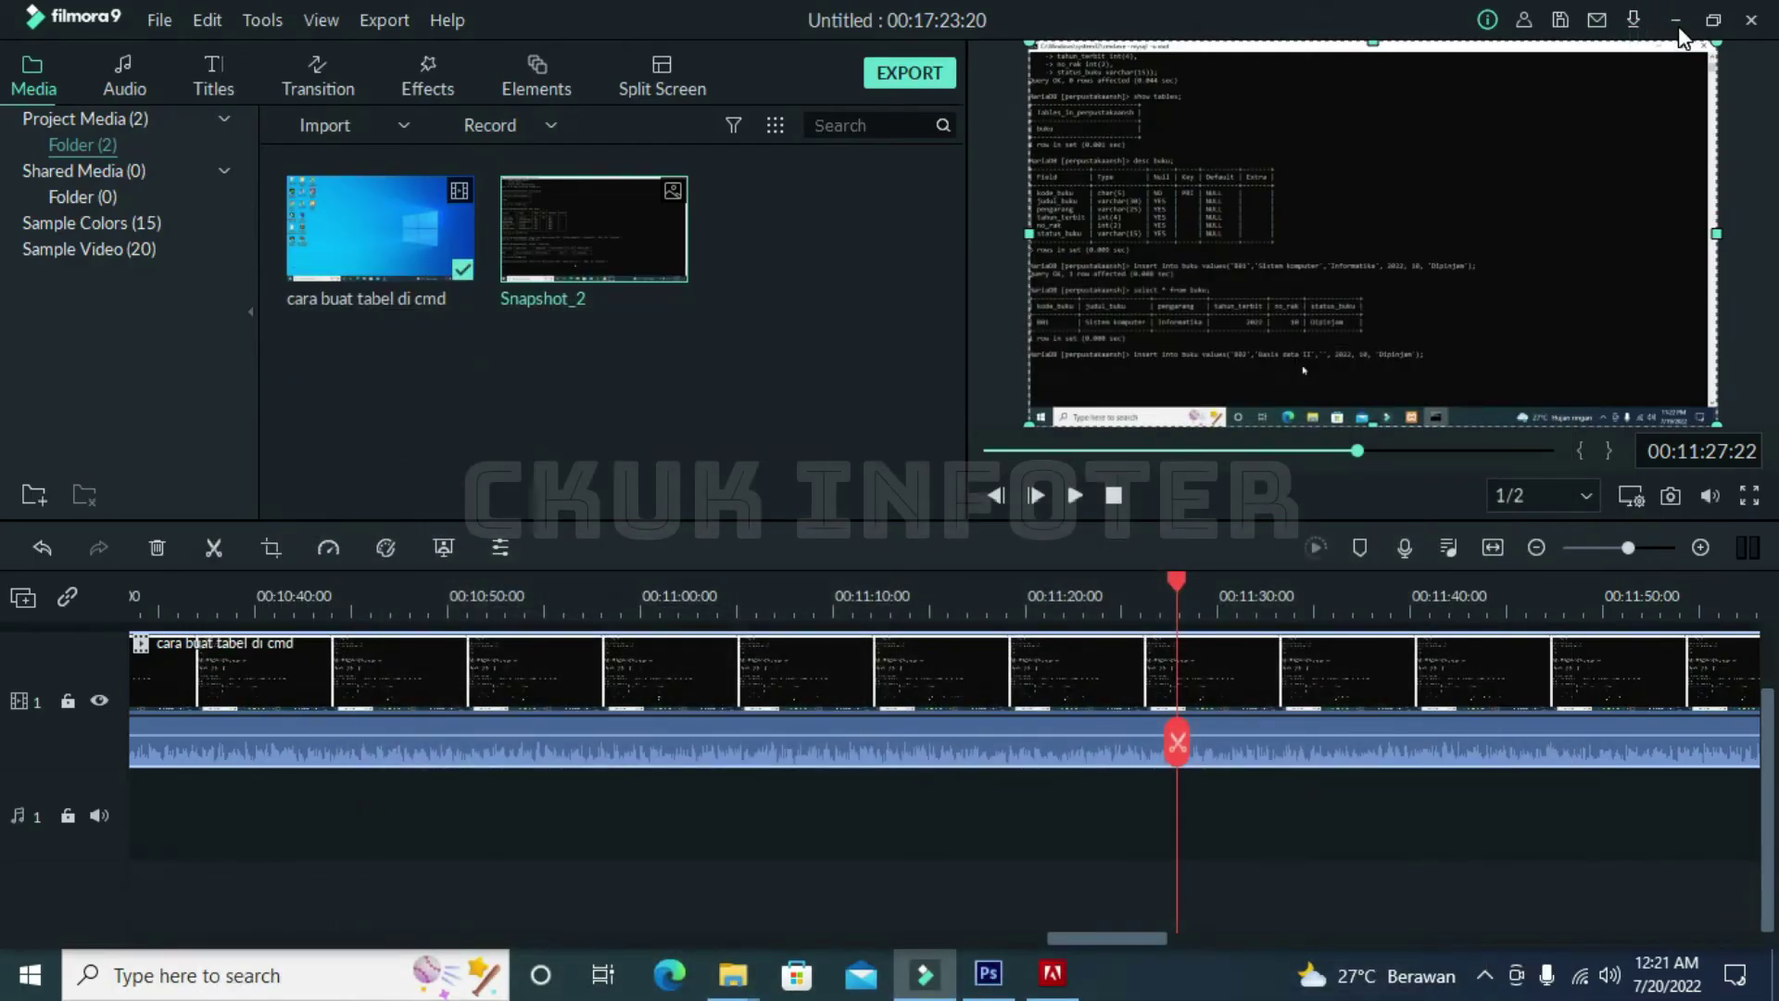
{"action": "left_click", "coordinate": [1676, 21]}
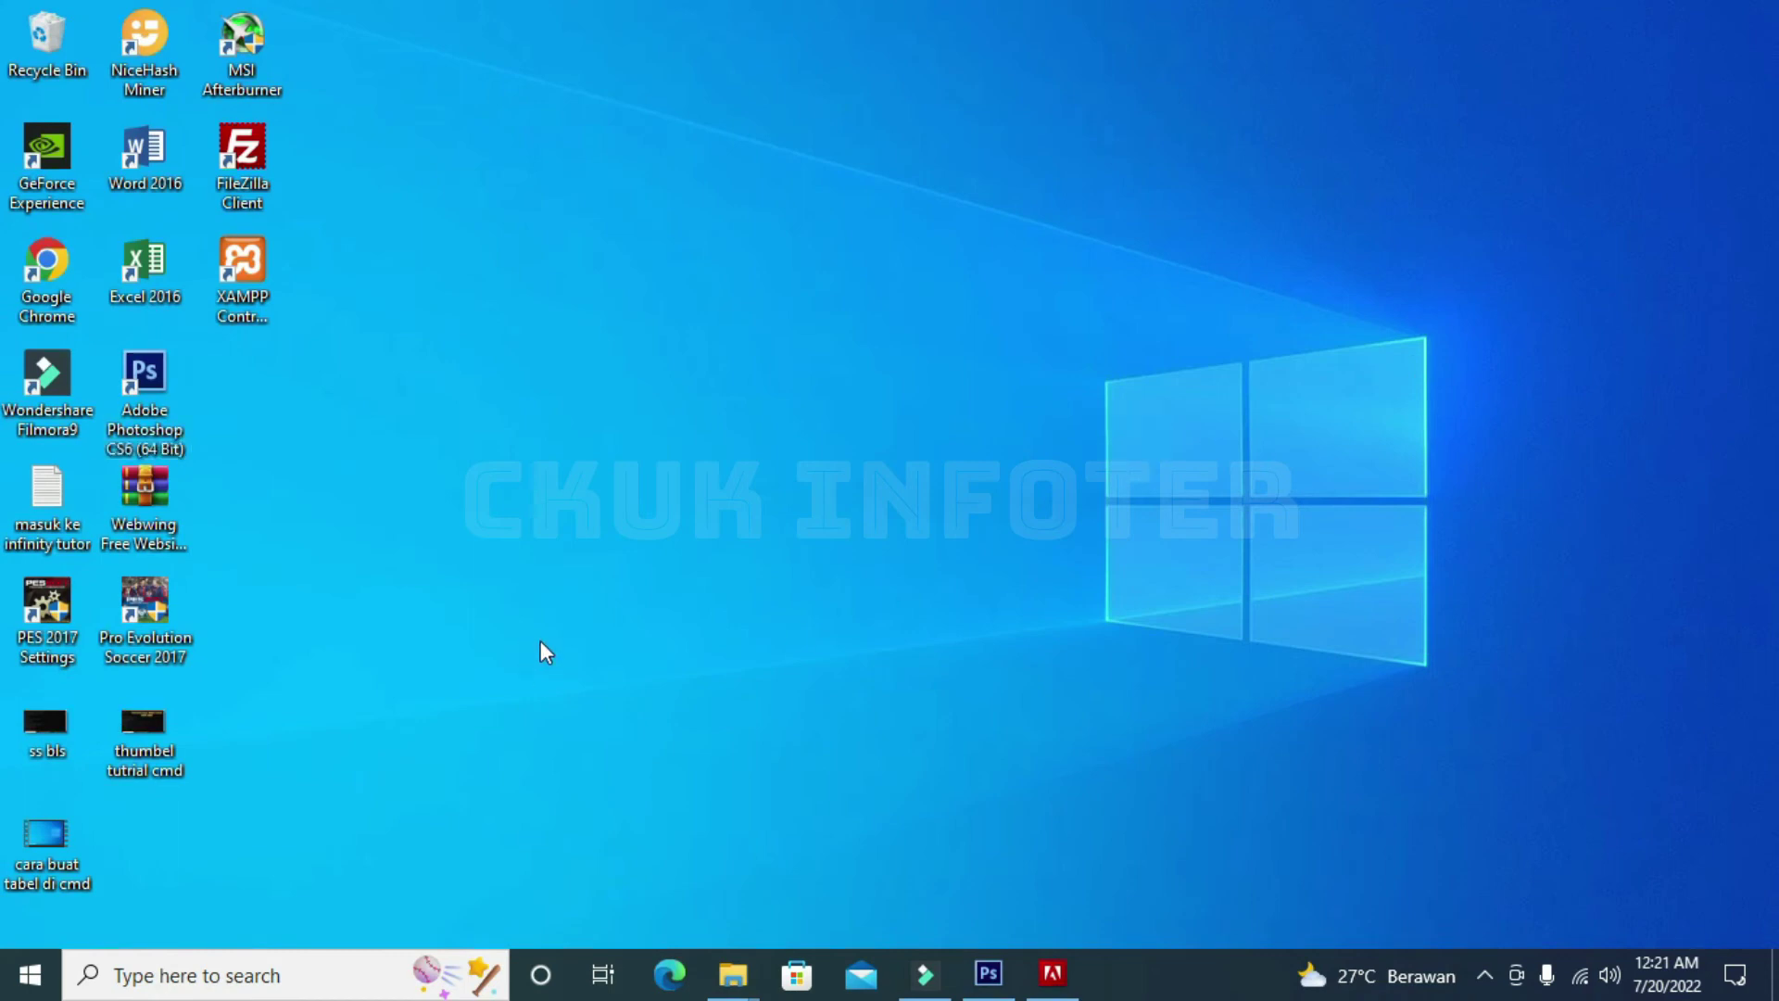
{"action": "left_click_drag", "start_coordinate": [142, 727], "coordinate": [1044, 186]}
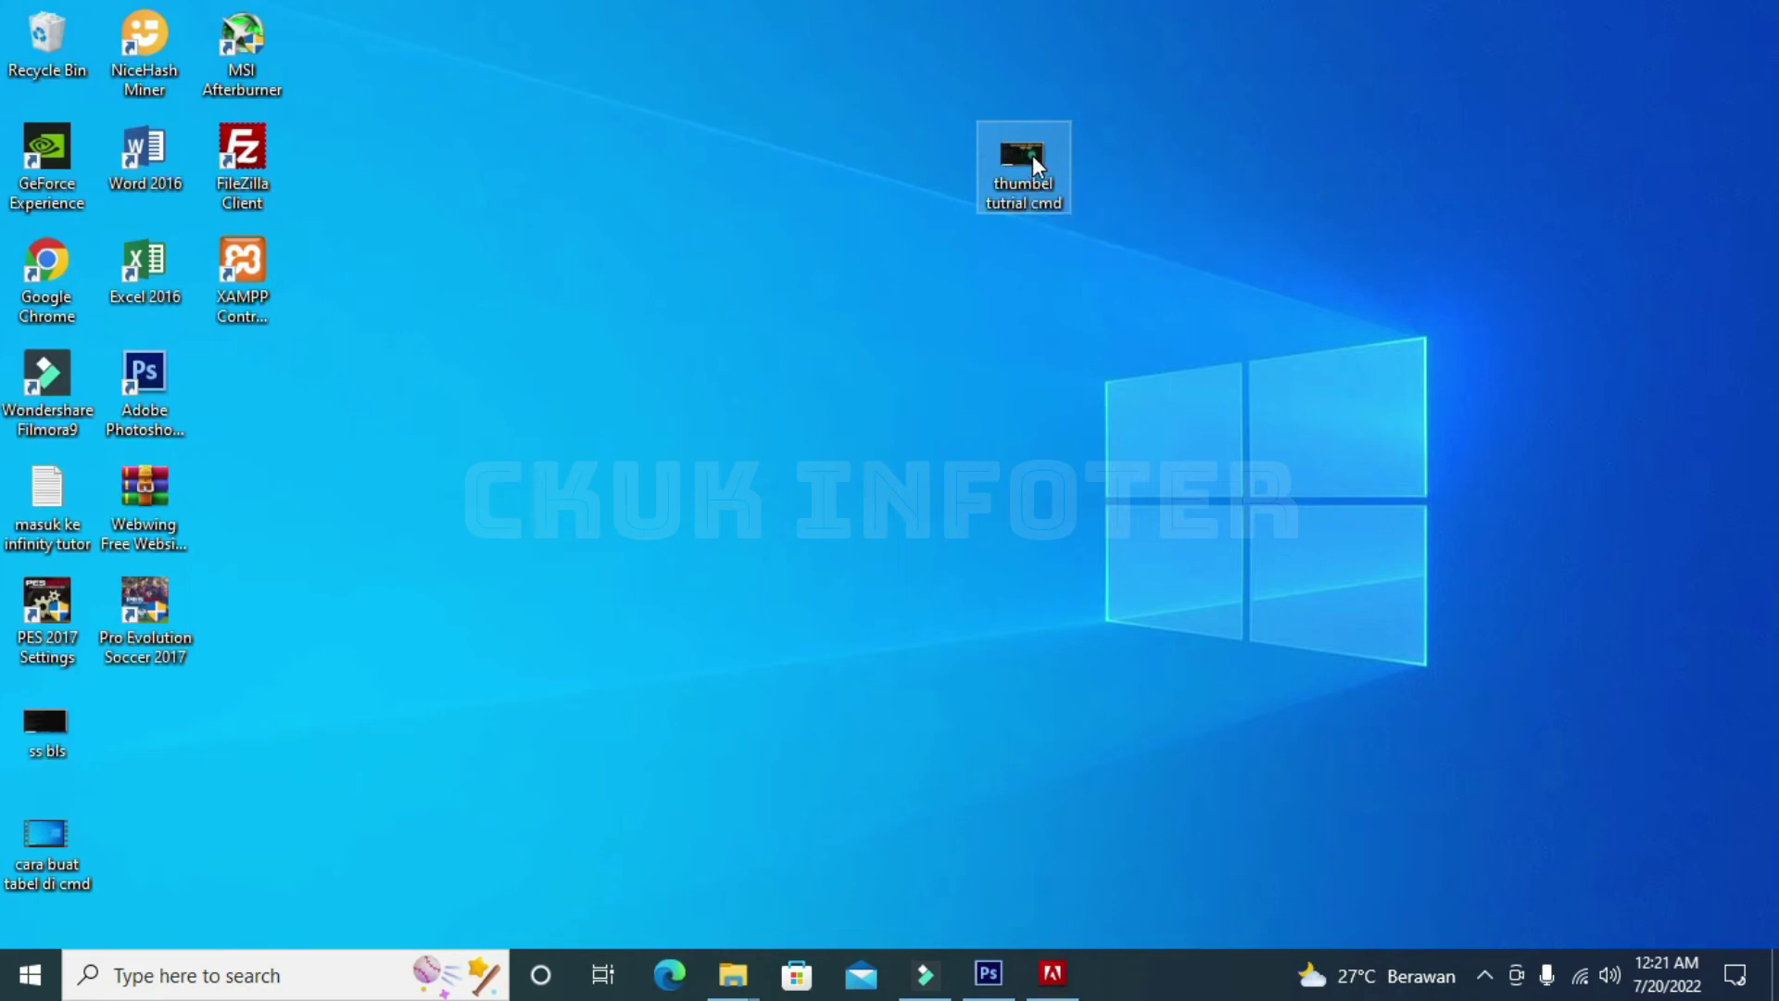
Step: Open the "thumbel tutrial cmd" image to inspect it, and switch back to the Filmora project
{"action": "double_click", "coordinate": [1034, 160]}
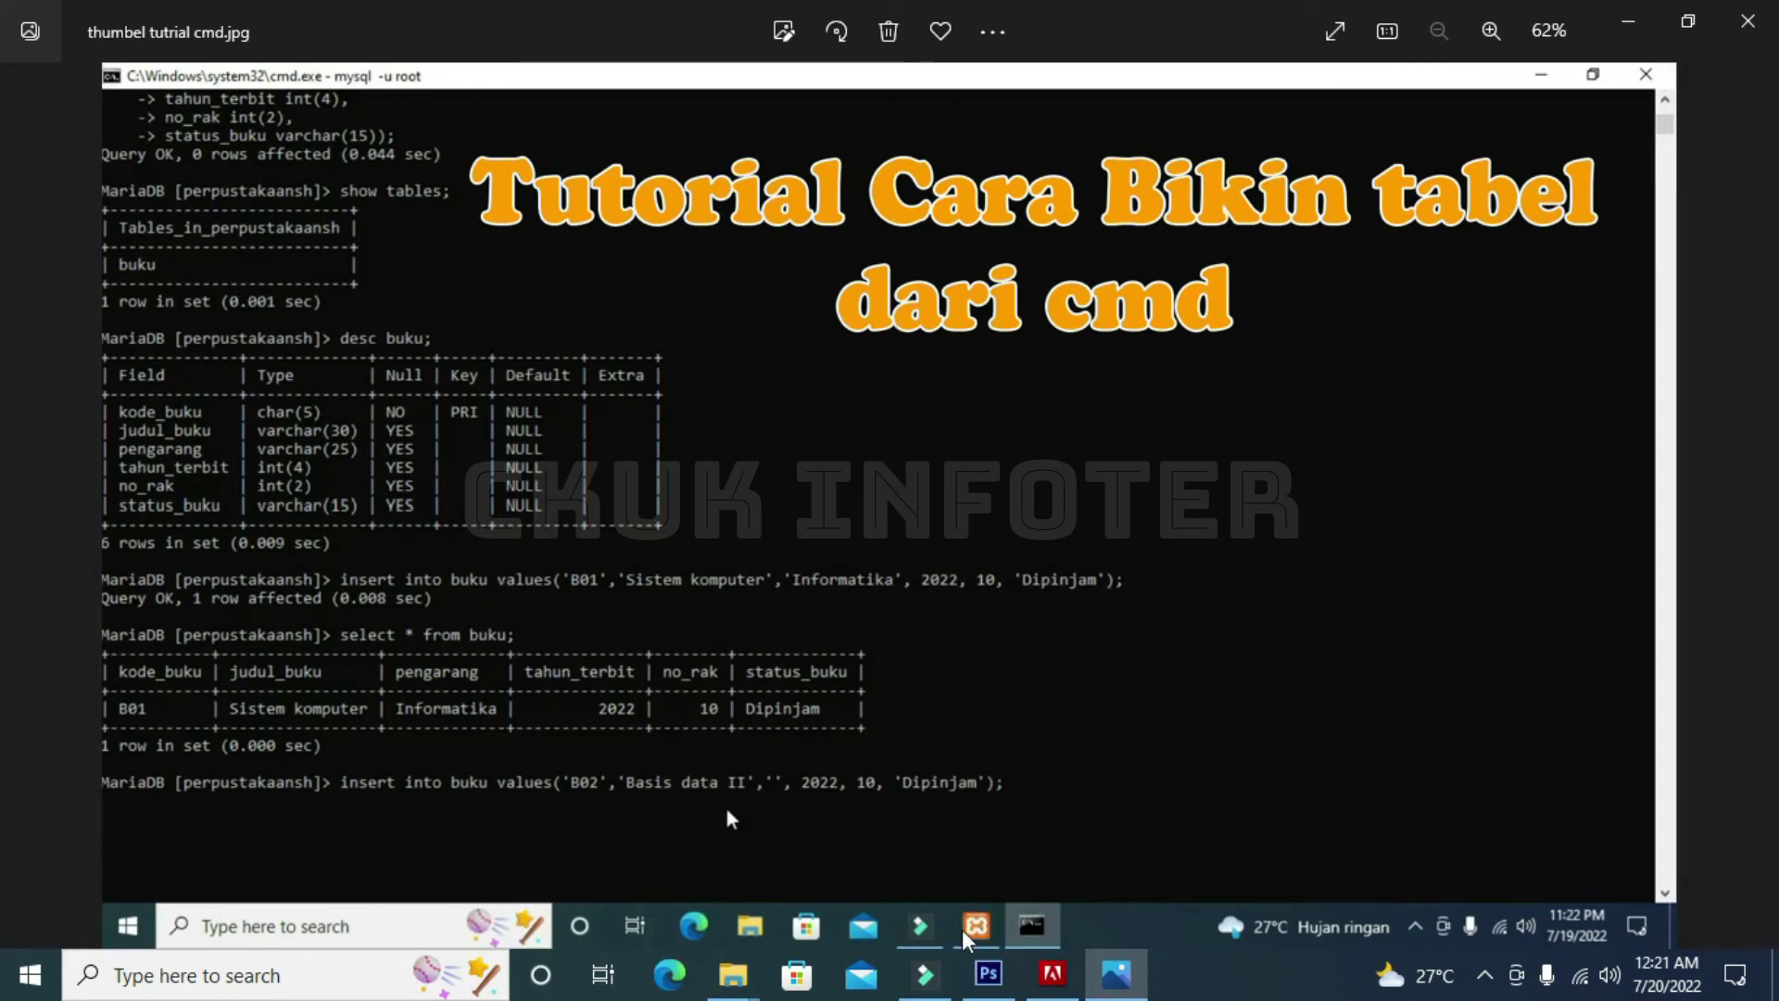
{"action": "left_click", "coordinate": [925, 973]}
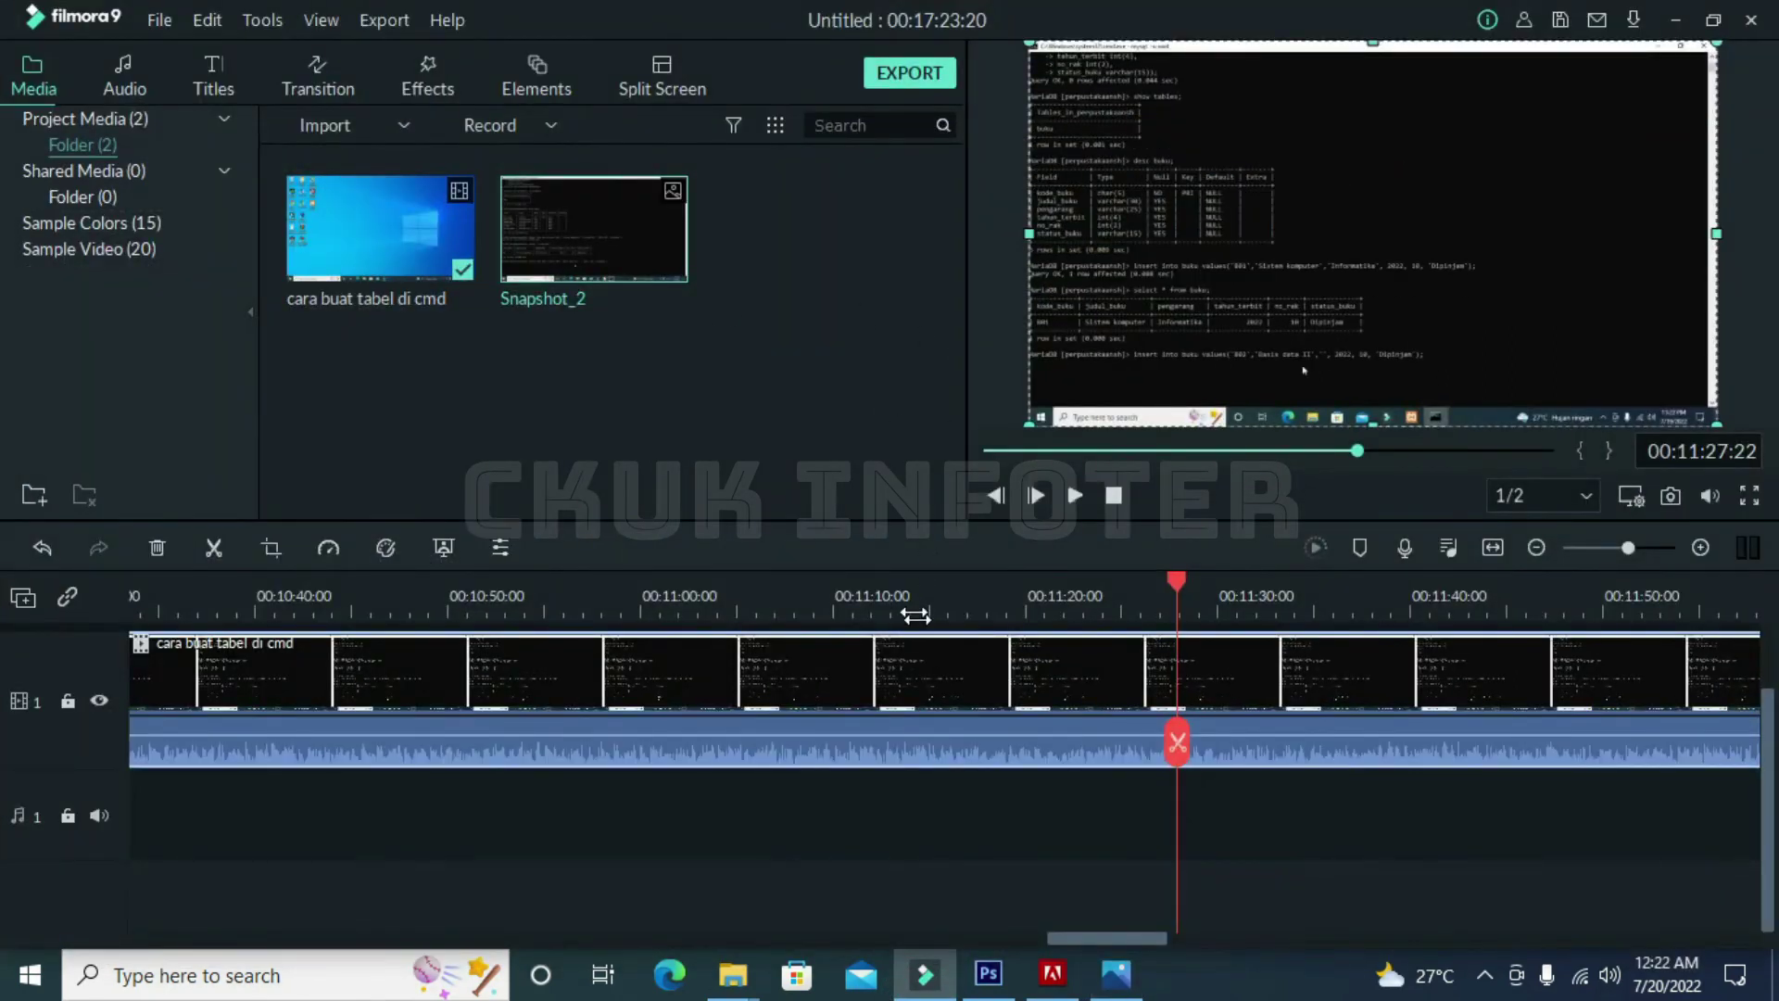
Step: Capture a snapshot of the video frame at 00:13:35:07 in the project timeline
{"action": "left_click", "coordinate": [1053, 604]}
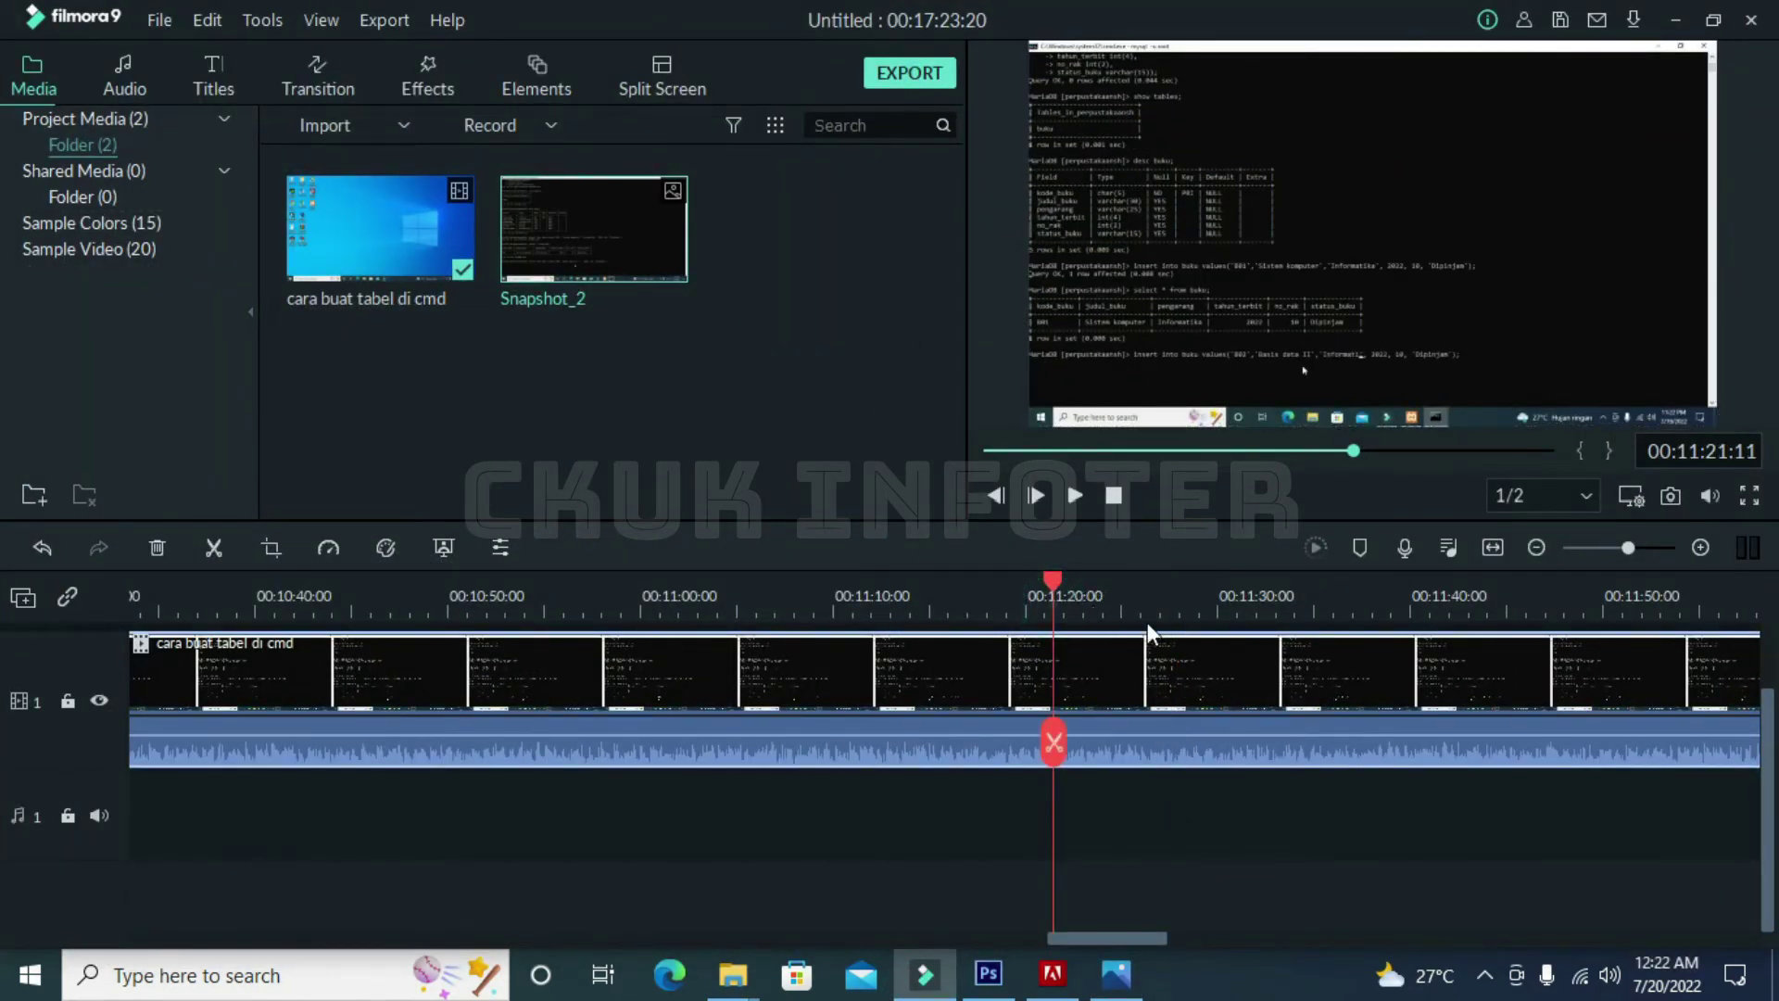
{"action": "left_click", "coordinate": [1183, 606]}
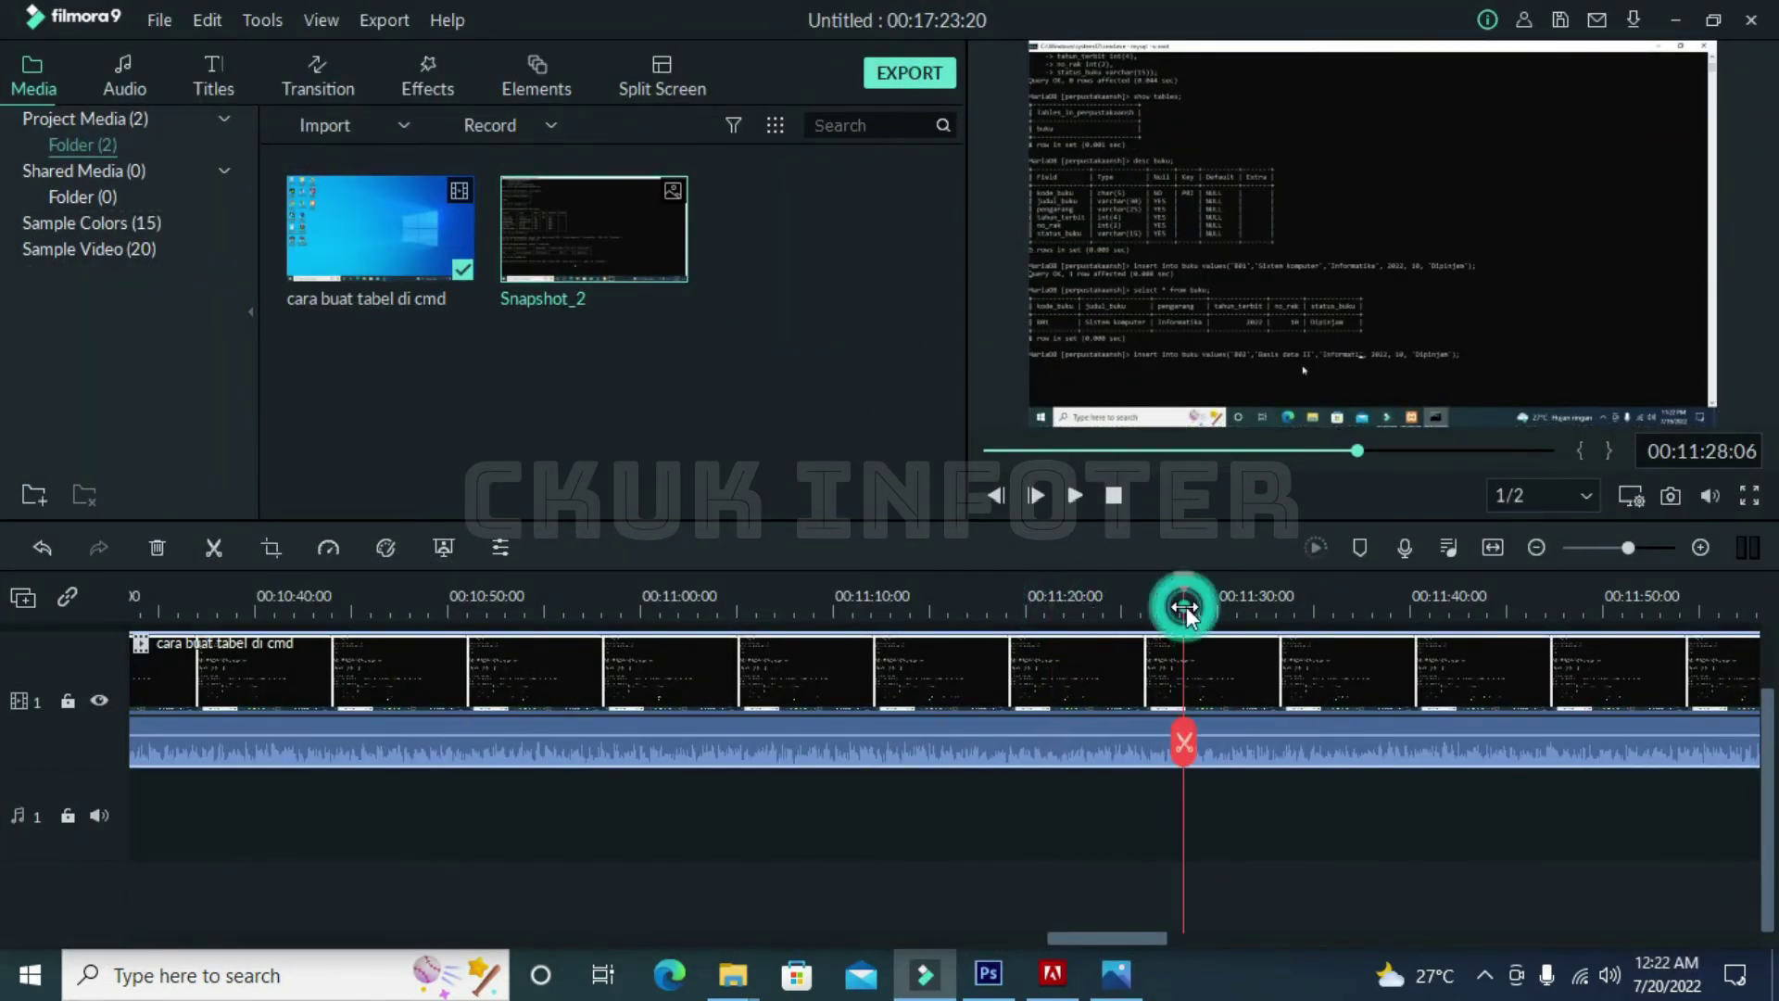
{"action": "left_click", "coordinate": [1484, 604]}
{"action": "left_click_drag", "start_coordinate": [1133, 938], "coordinate": [1258, 936]}
{"action": "scroll", "coordinate": [1425, 604], "scroll_direction": "down", "scroll_amount": 1}
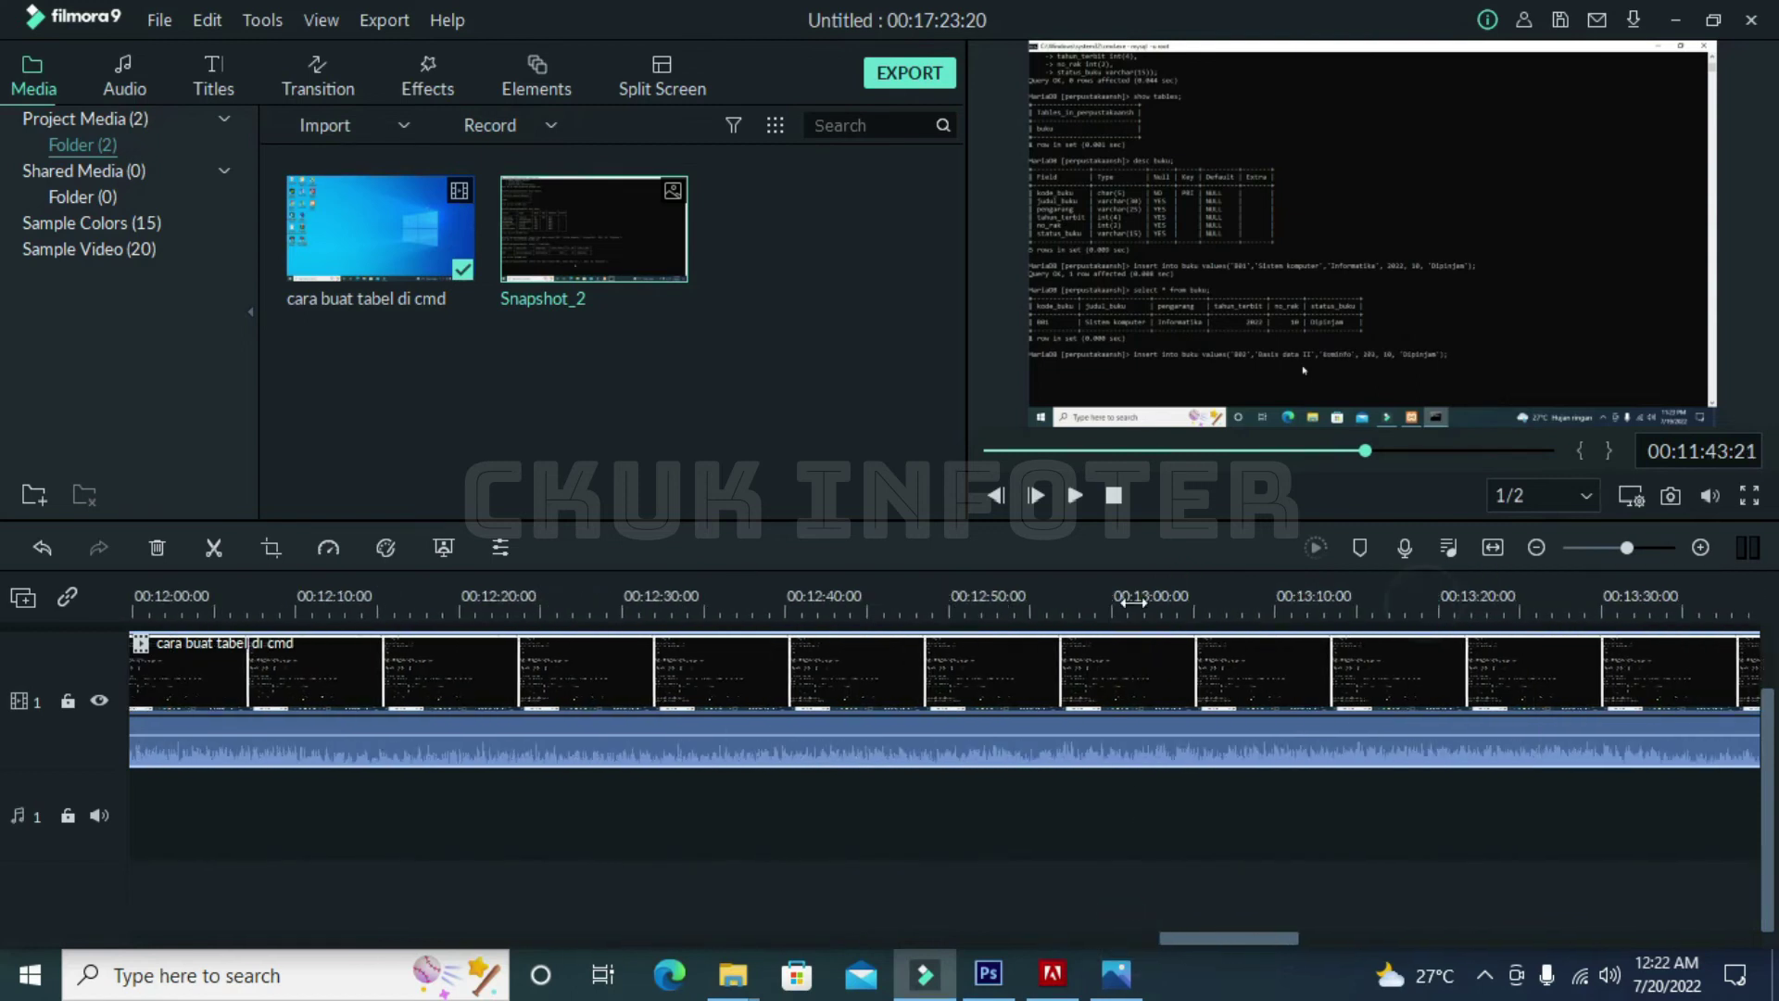
{"action": "left_click", "coordinate": [1221, 603]}
{"action": "left_click", "coordinate": [1426, 601]}
{"action": "left_click", "coordinate": [1521, 600]}
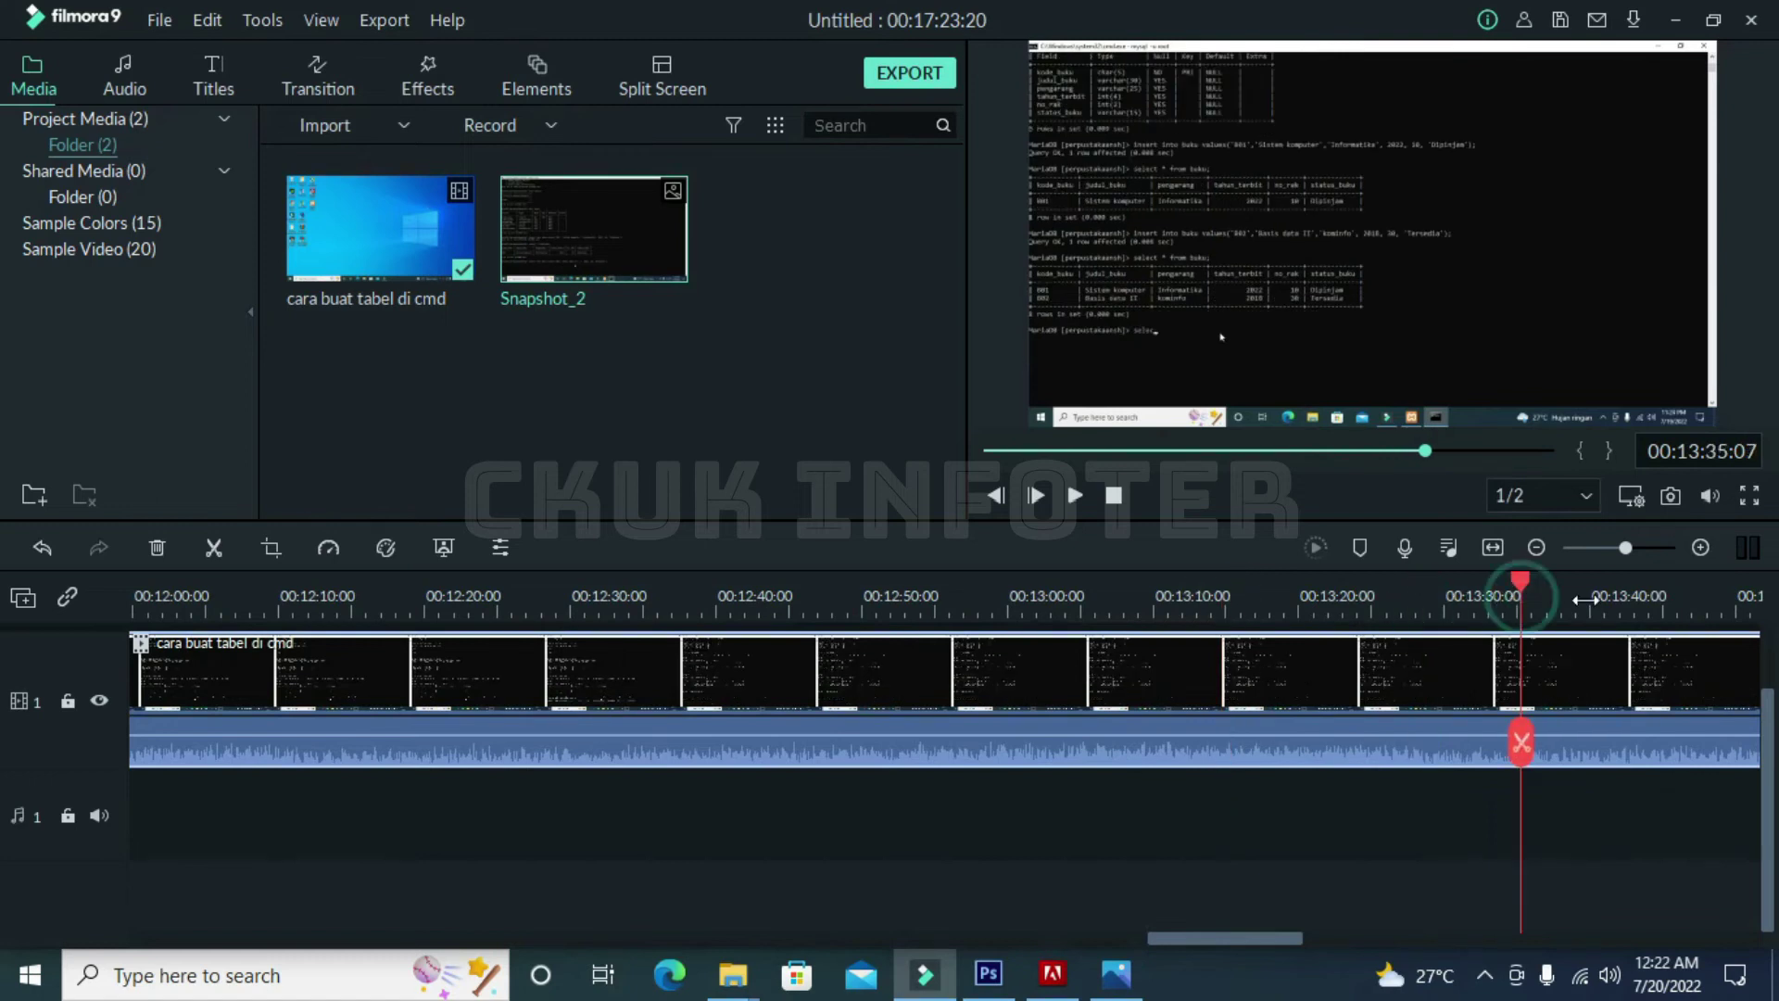
{"action": "left_click", "coordinate": [1669, 501]}
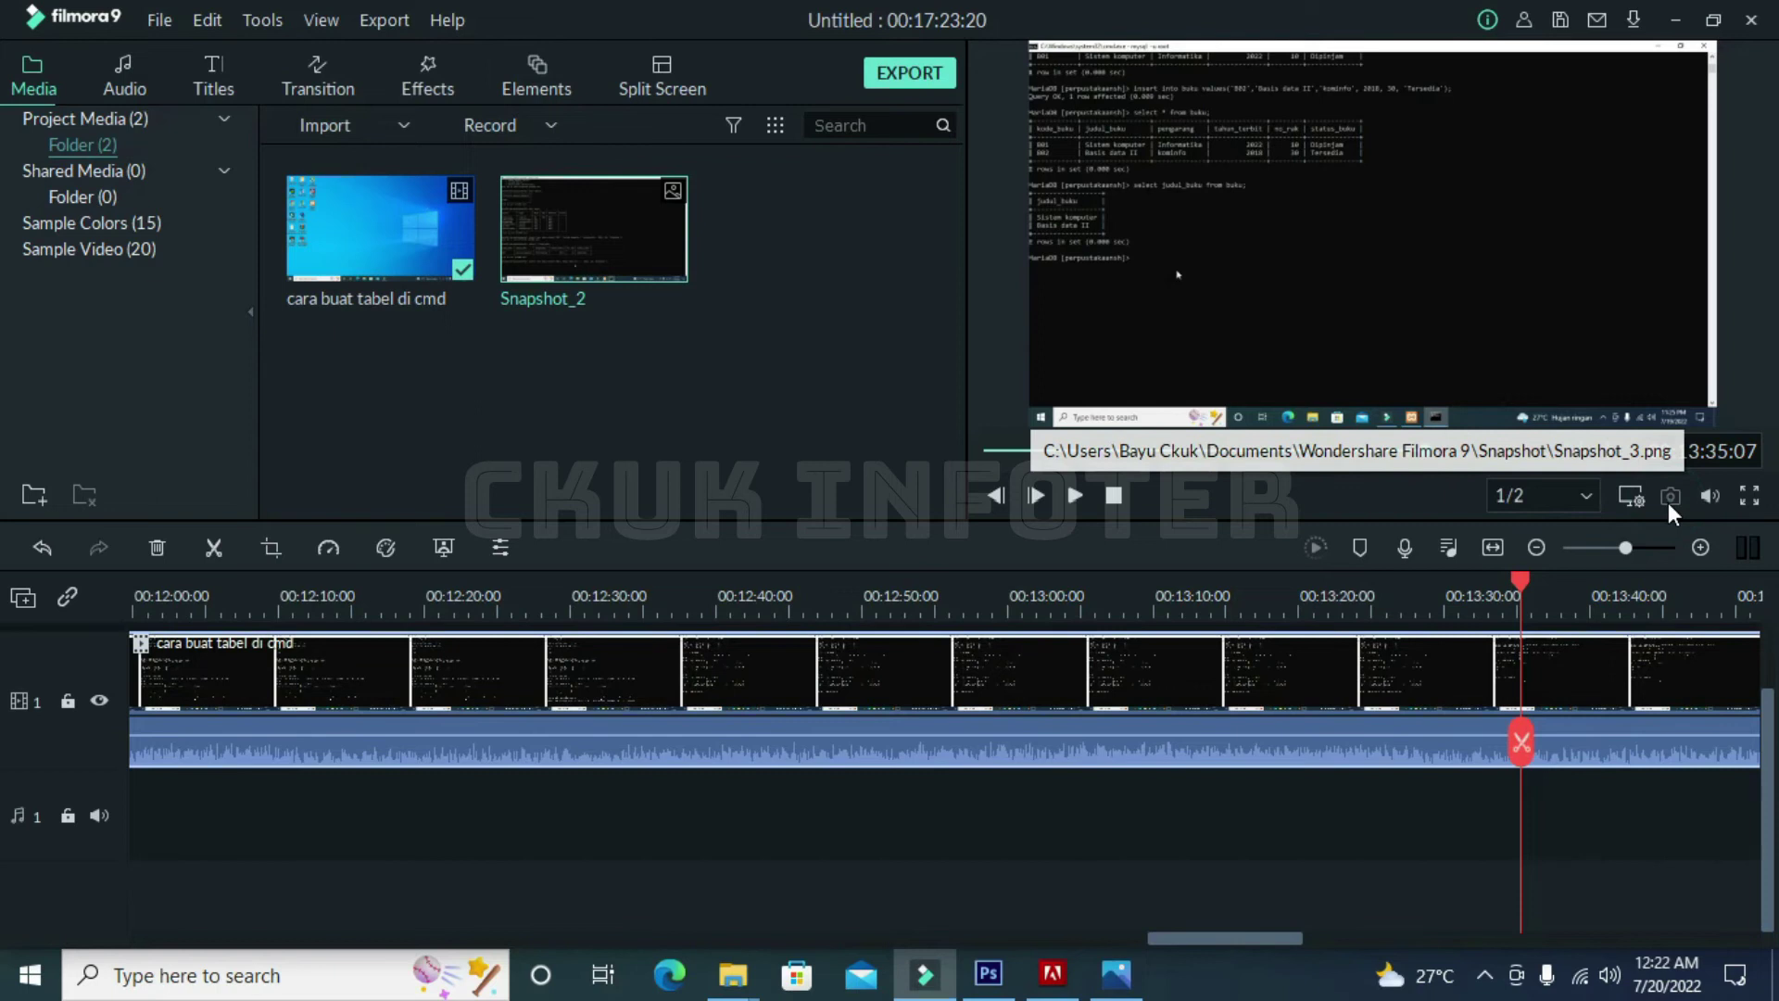
Step: Reveal the Snapshot_3 media file in File Explorer
{"action": "mouse_move", "coordinate": [869, 287]}
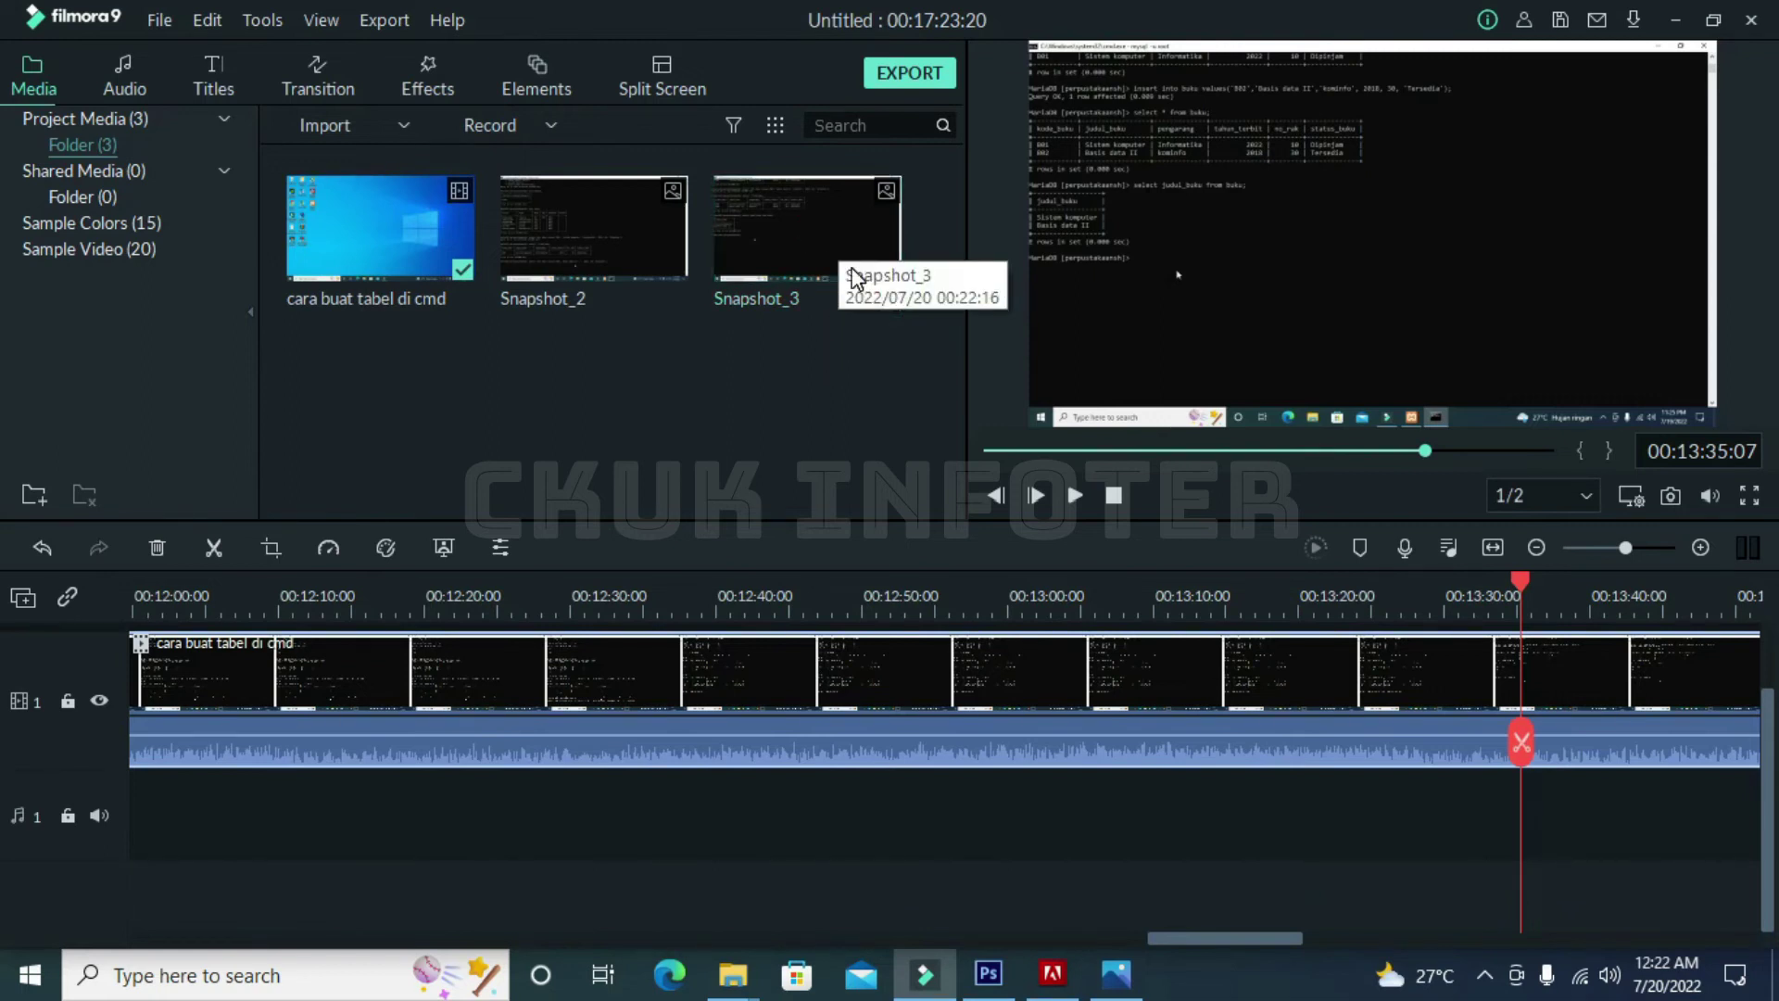
{"action": "right_click", "coordinate": [853, 269]}
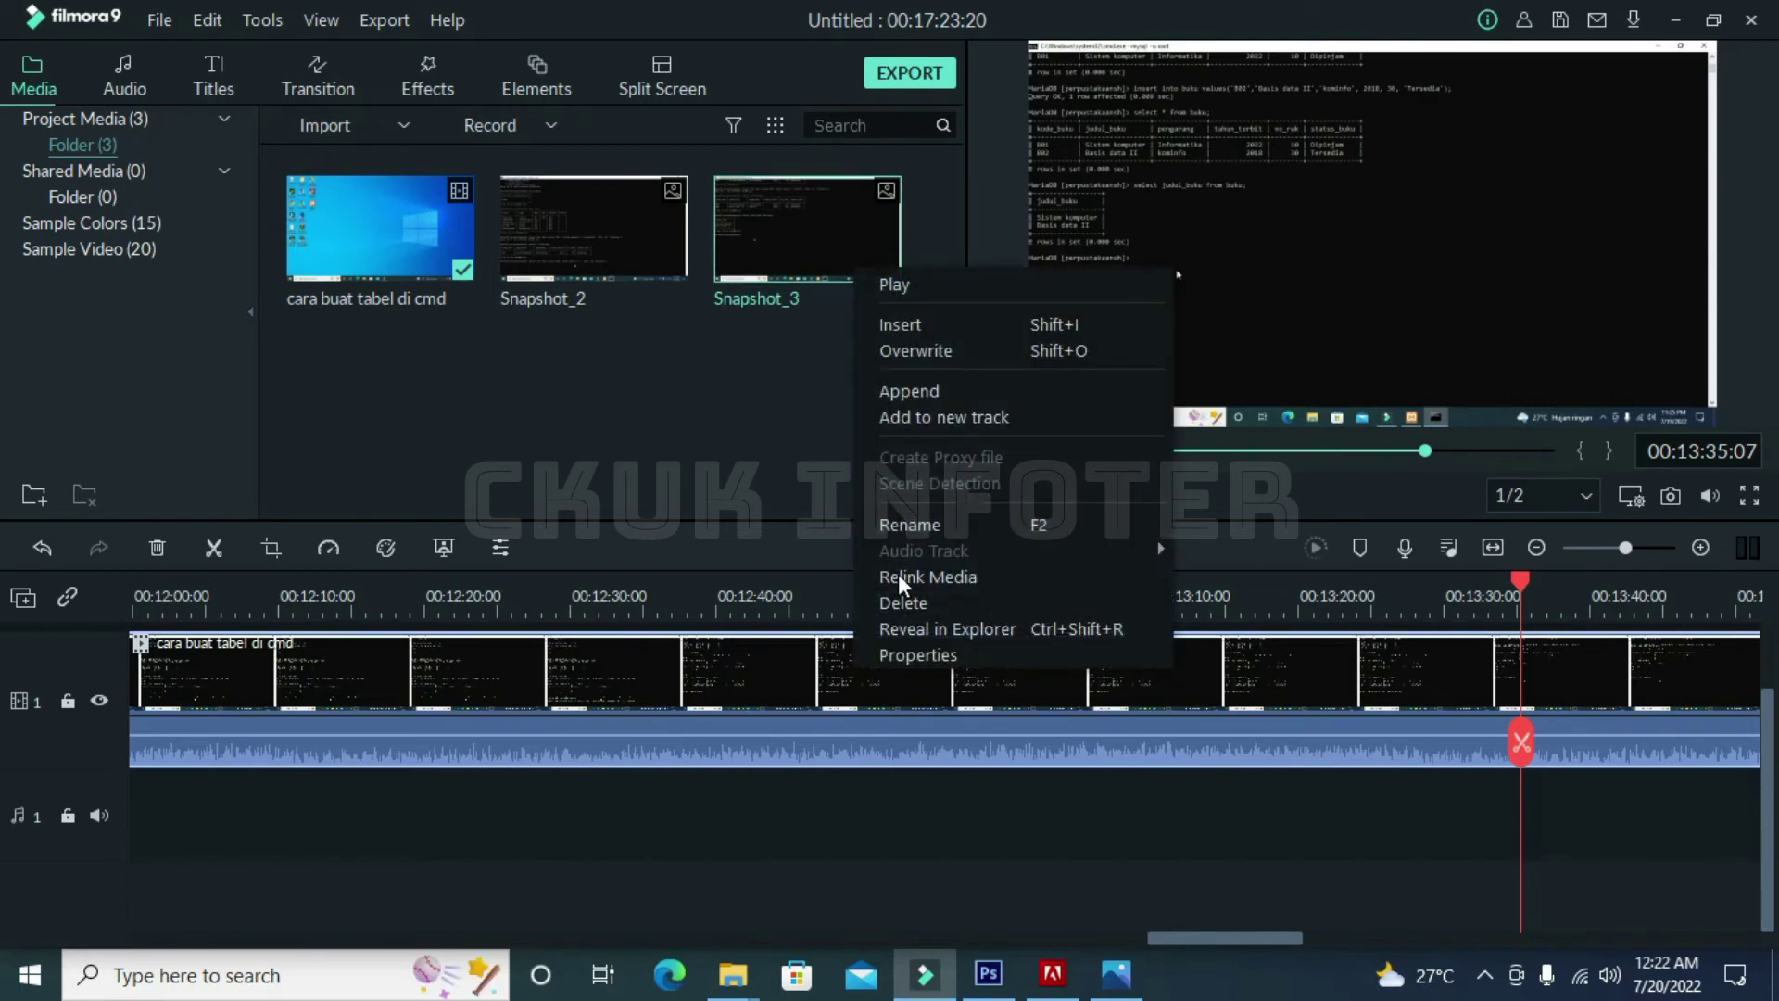
{"action": "left_click", "coordinate": [976, 634]}
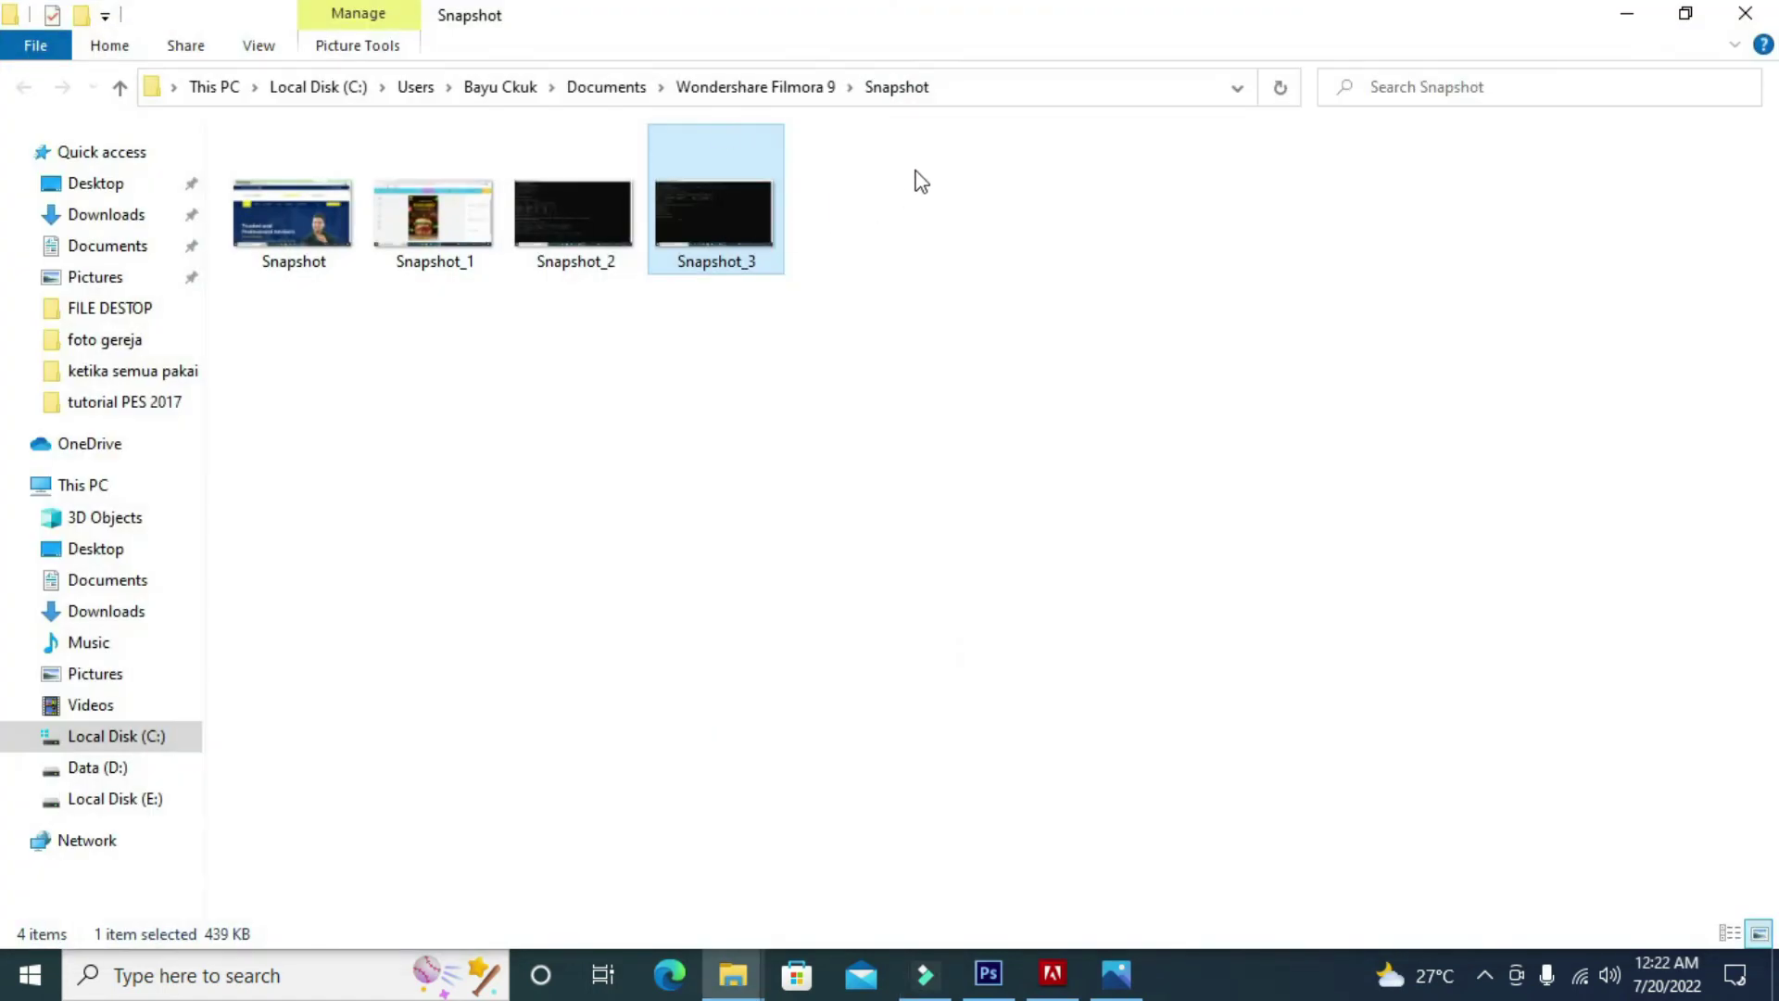
Step: Display the full path of the Snapshot folder, examine where Snapshot_3 is stored, and close the folder window
{"action": "left_click", "coordinate": [998, 96]}
{"action": "left_click", "coordinate": [714, 87]}
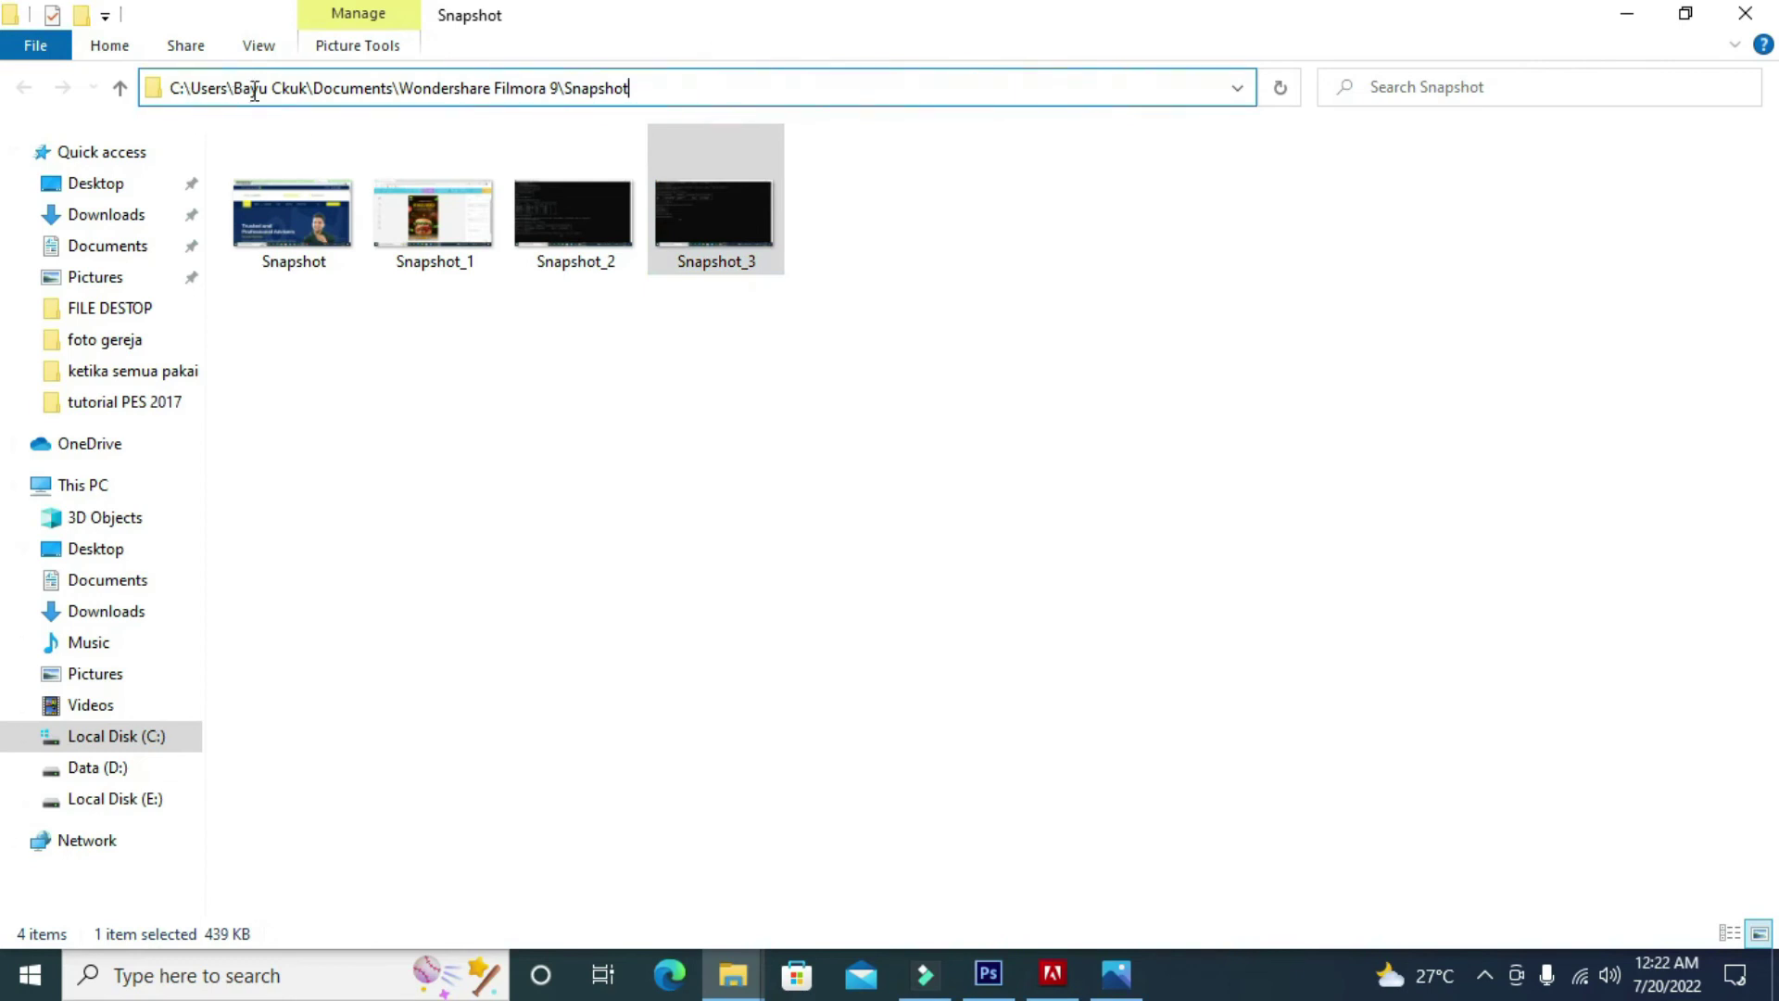
{"action": "left_click_drag", "start_coordinate": [293, 87], "coordinate": [257, 88]}
{"action": "left_click_drag", "start_coordinate": [349, 87], "coordinate": [539, 90]}
{"action": "left_click", "coordinate": [610, 88]}
{"action": "double_click", "coordinate": [614, 88]}
{"action": "left_click", "coordinate": [726, 252]}
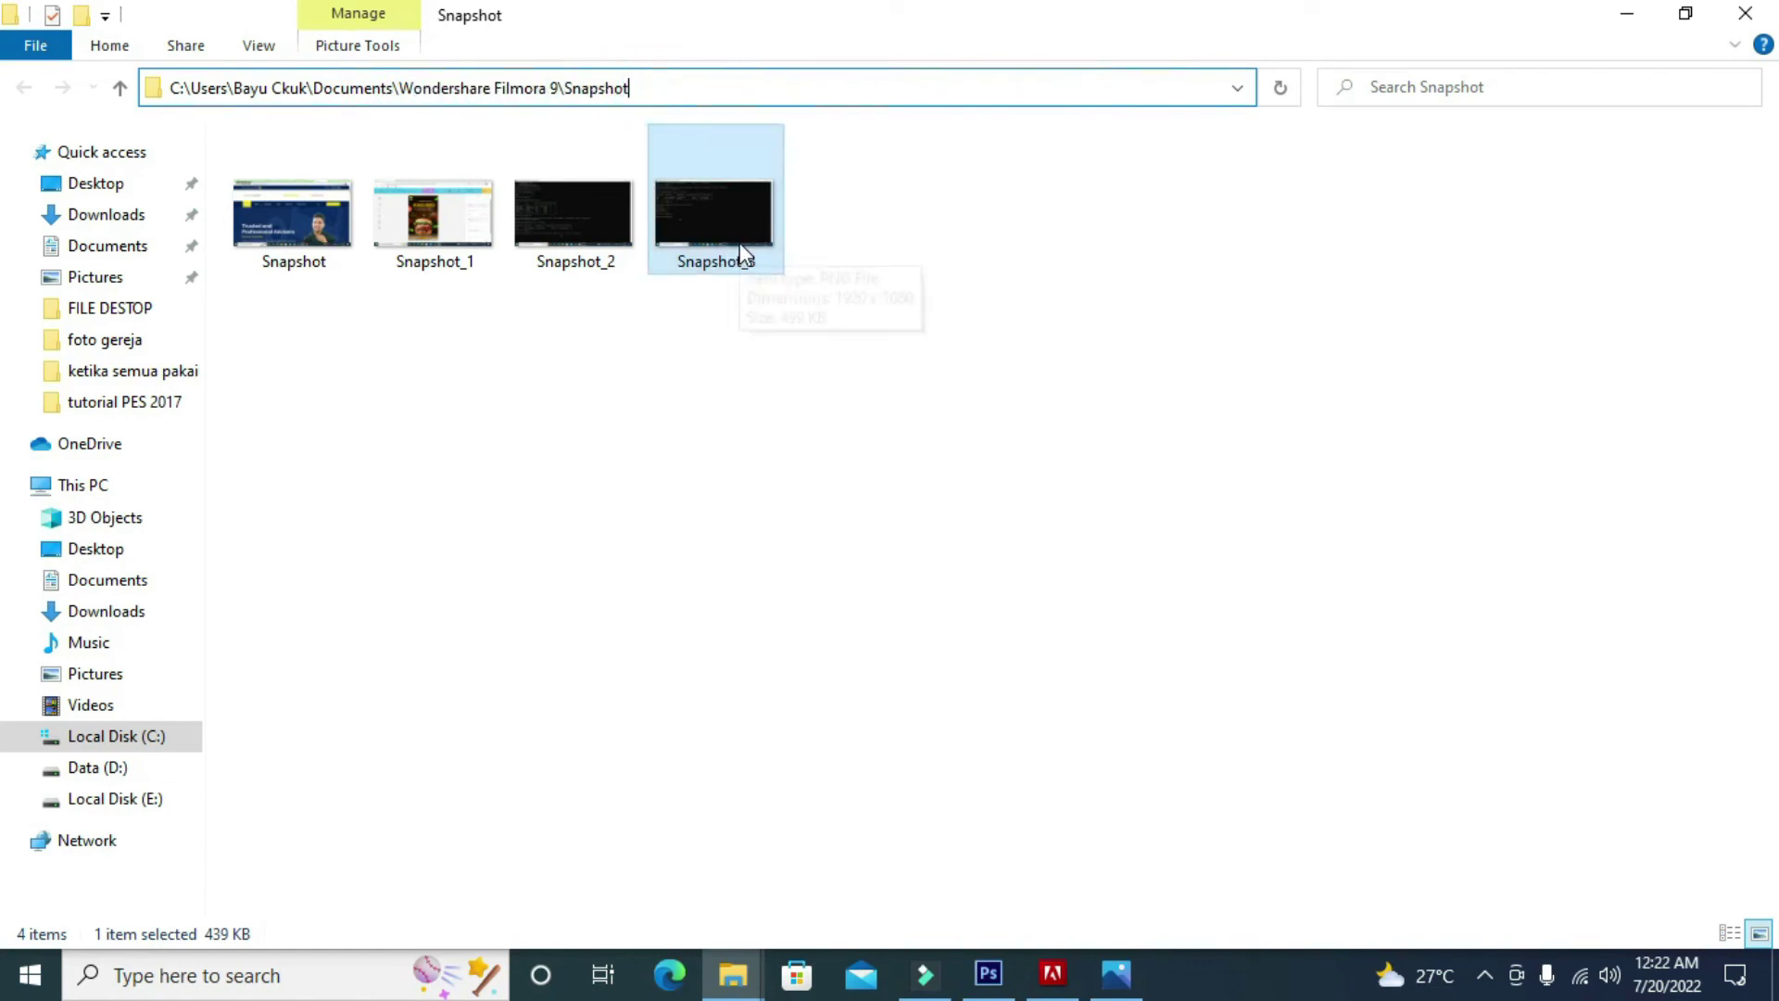
{"action": "left_click", "coordinate": [1746, 13]}
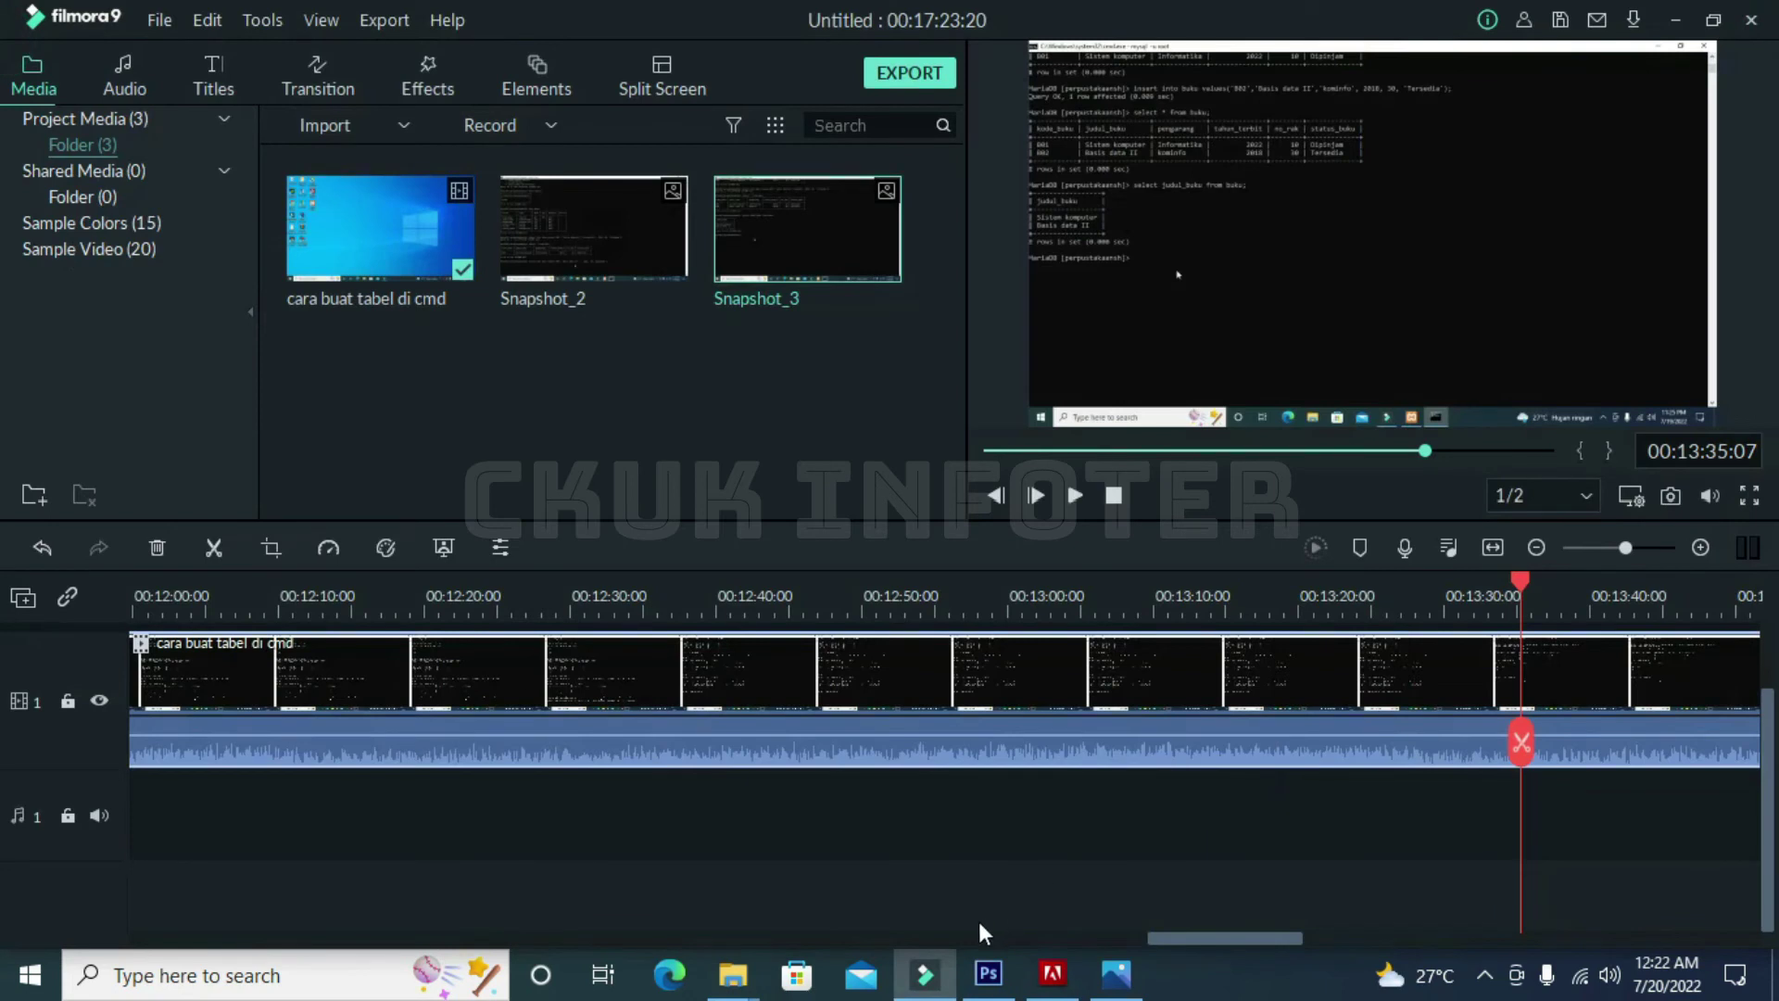
Step: Reveal Snapshot_3 in its storage folder once more and close the folder window
{"action": "right_click", "coordinate": [805, 265]}
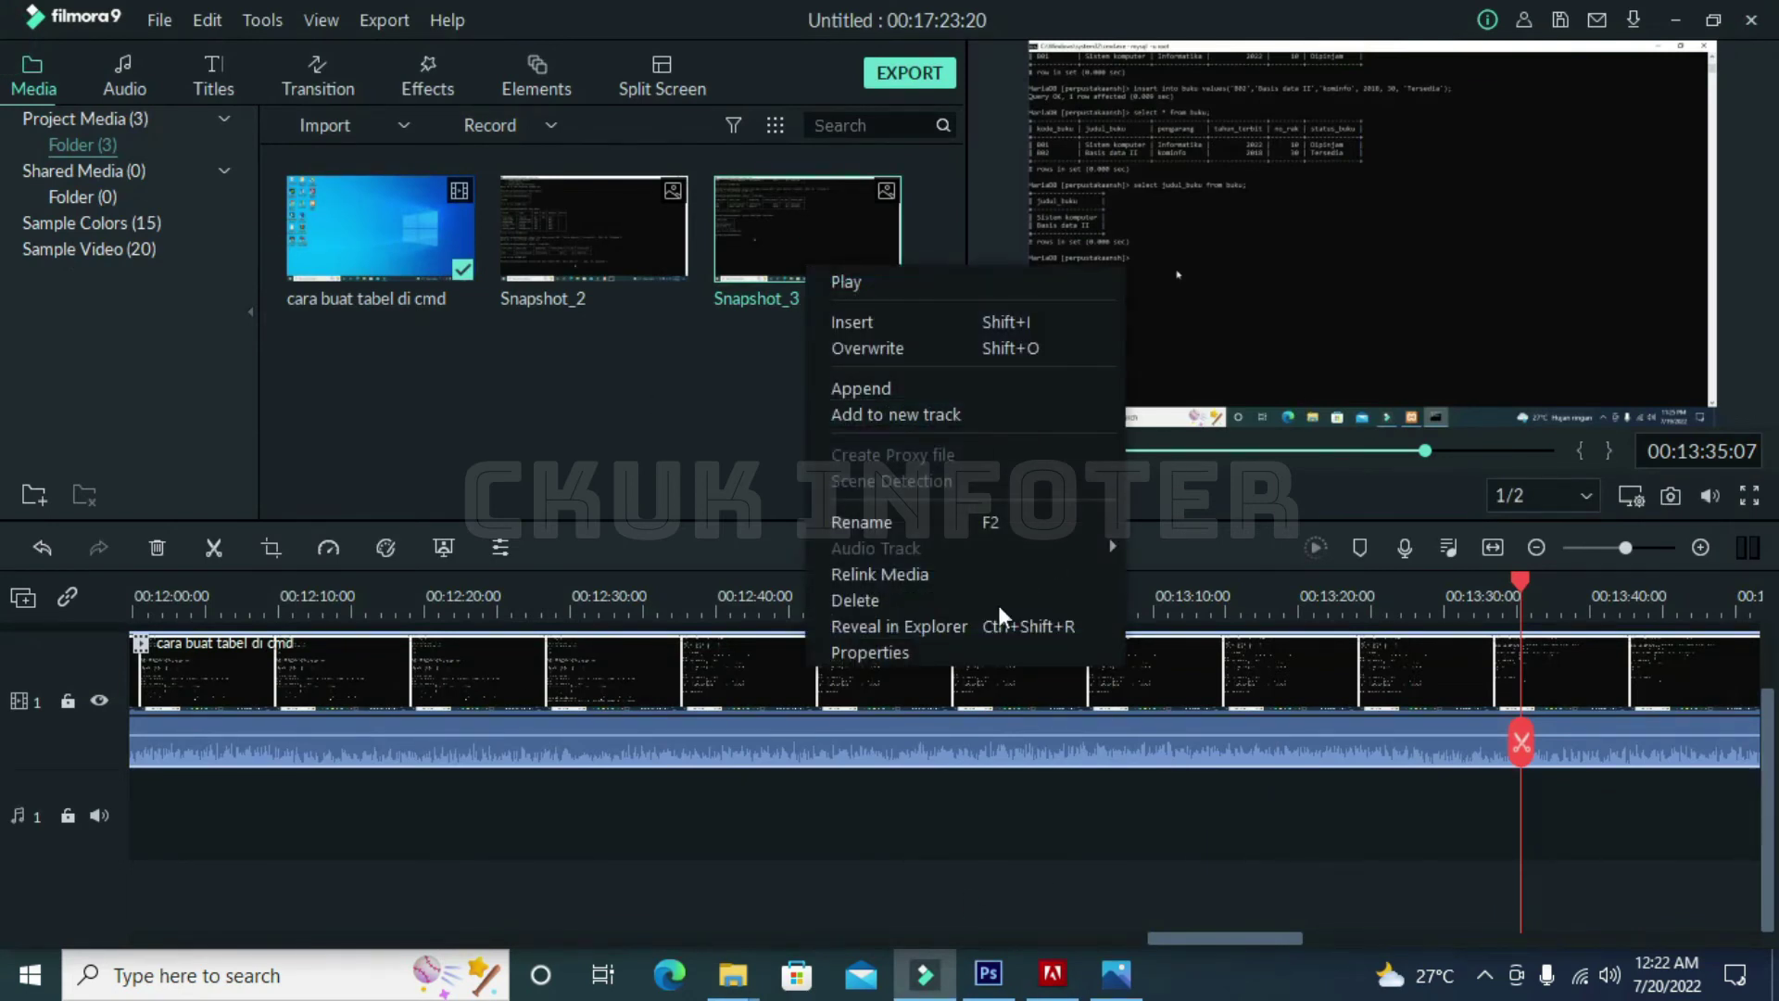
{"action": "left_click", "coordinate": [990, 632]}
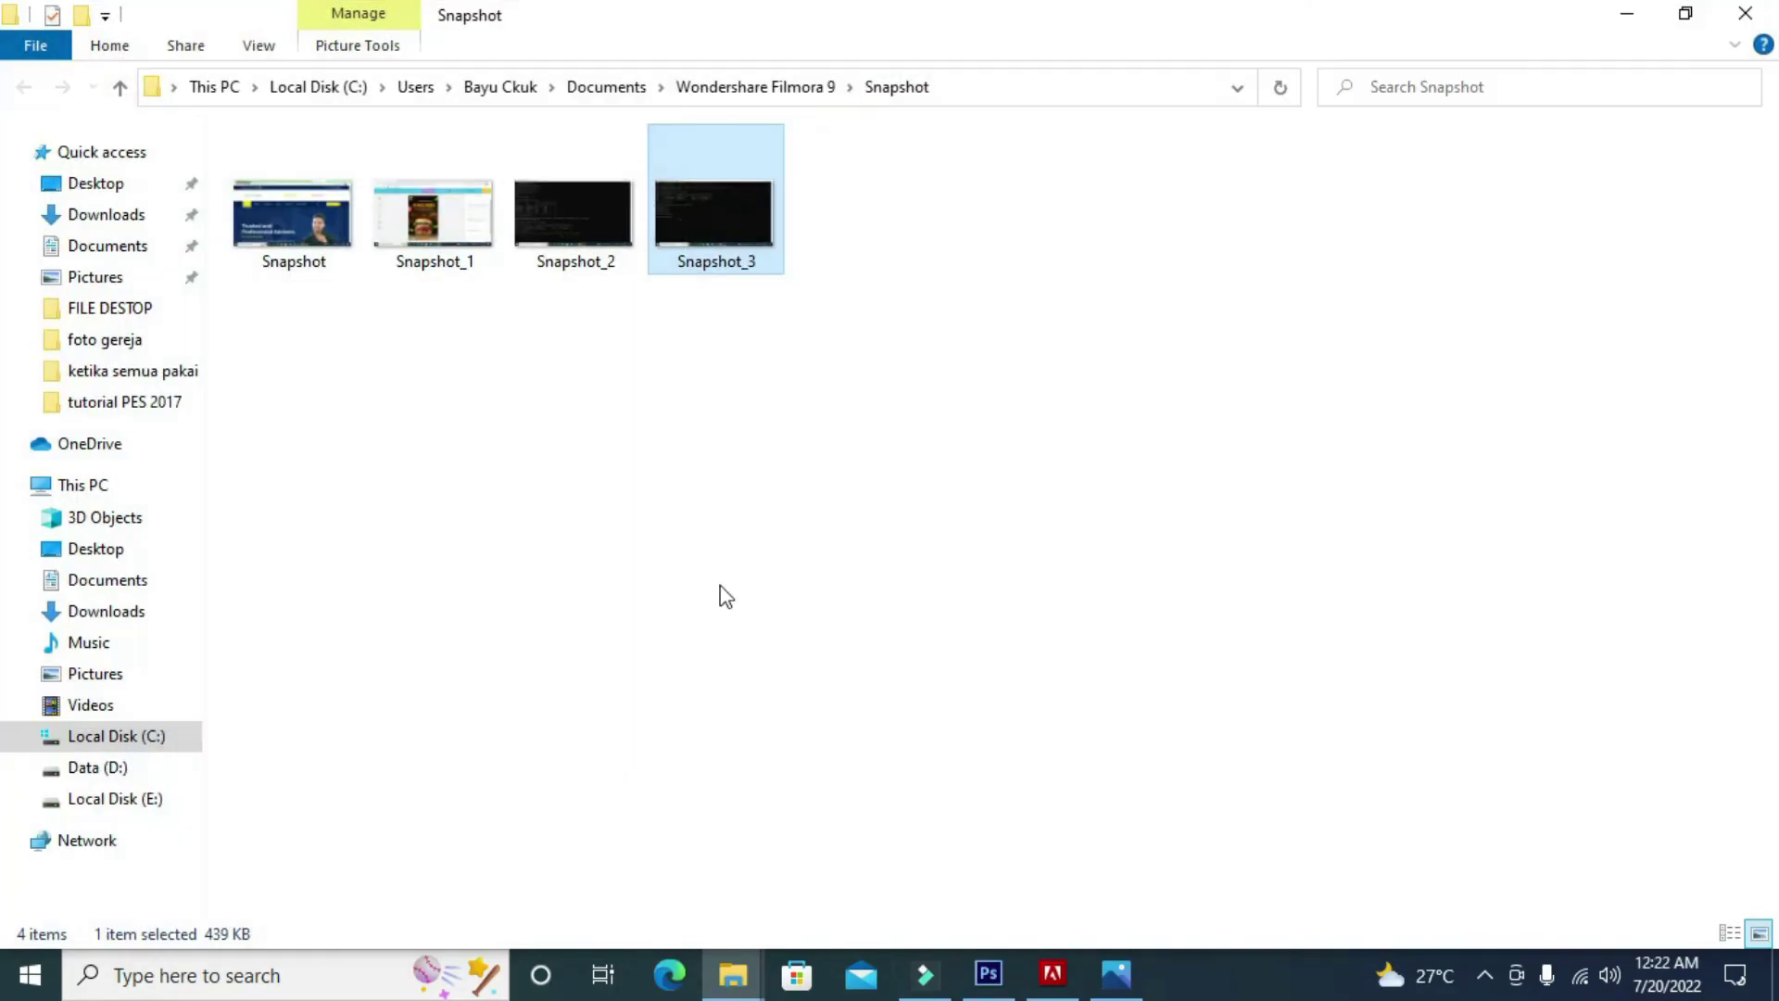
{"action": "left_click", "coordinate": [859, 405]}
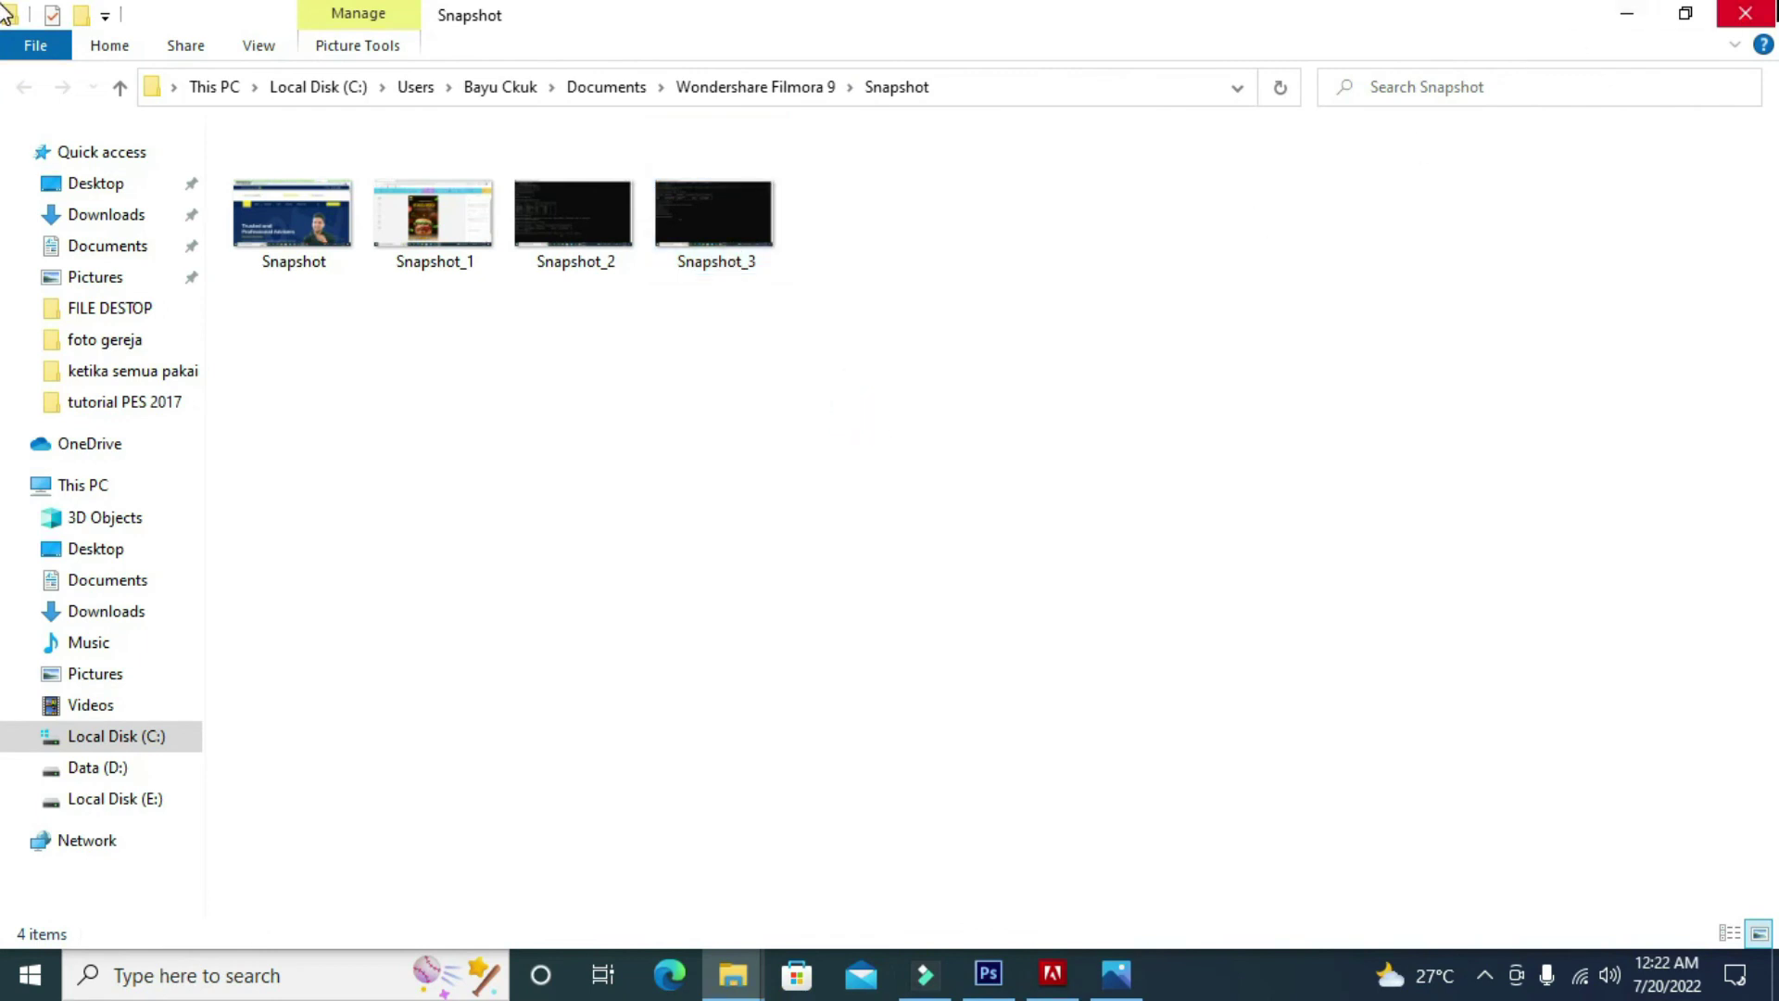
{"action": "left_click", "coordinate": [1745, 13]}
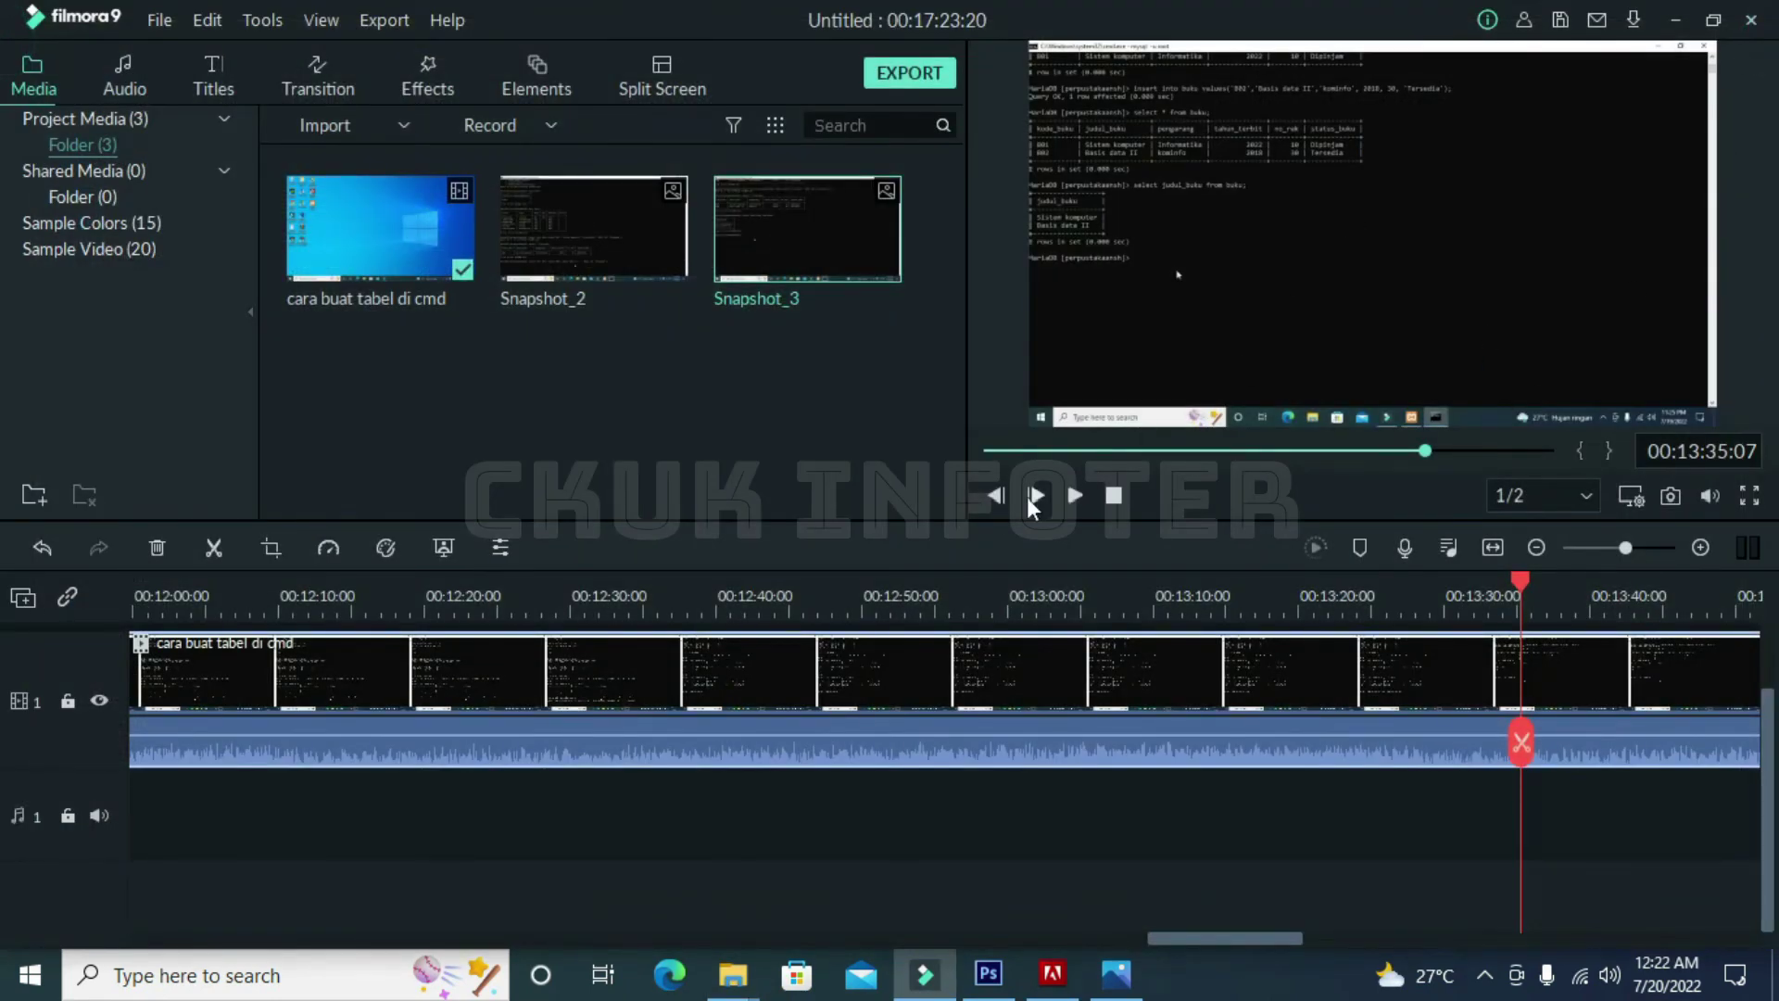
Step: Place Snapshot_3 on a second video track near the 17-minute mark and move the playhead over it to 00:17:00:18
{"action": "left_click", "coordinate": [855, 604]}
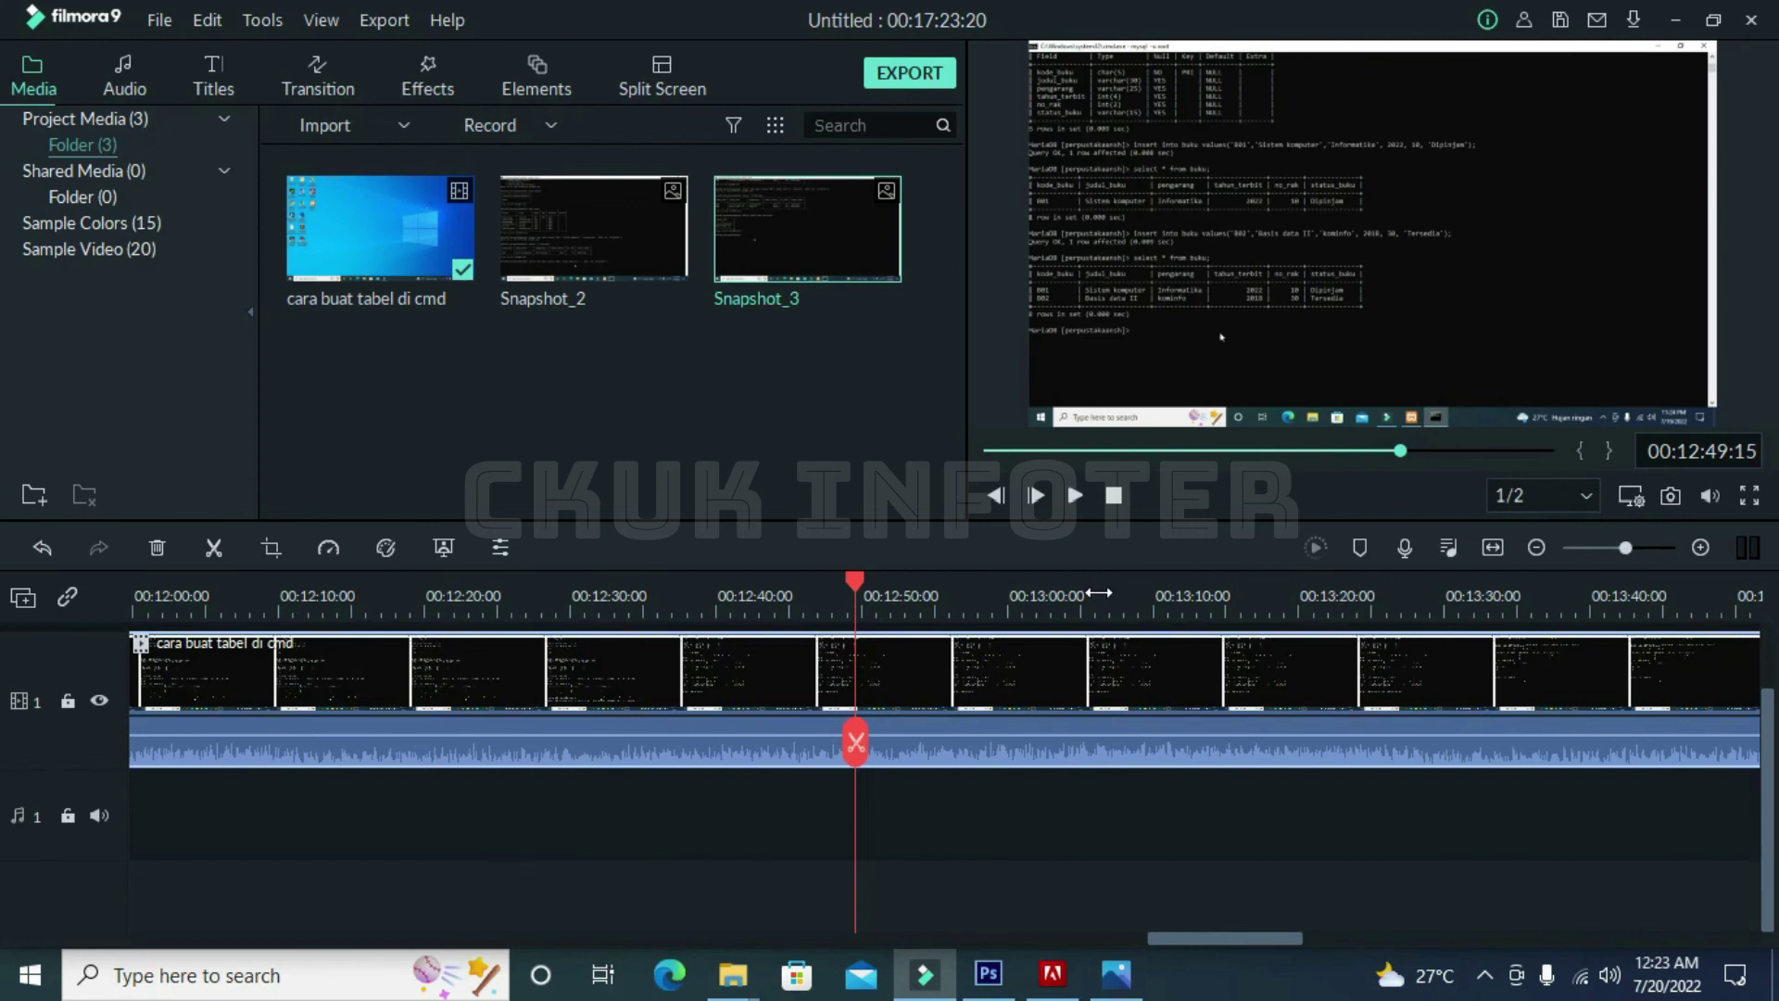
{"action": "left_click_drag", "start_coordinate": [1195, 937], "coordinate": [1546, 890]}
{"action": "scroll", "coordinate": [1271, 790], "scroll_direction": "up", "scroll_amount": 1}
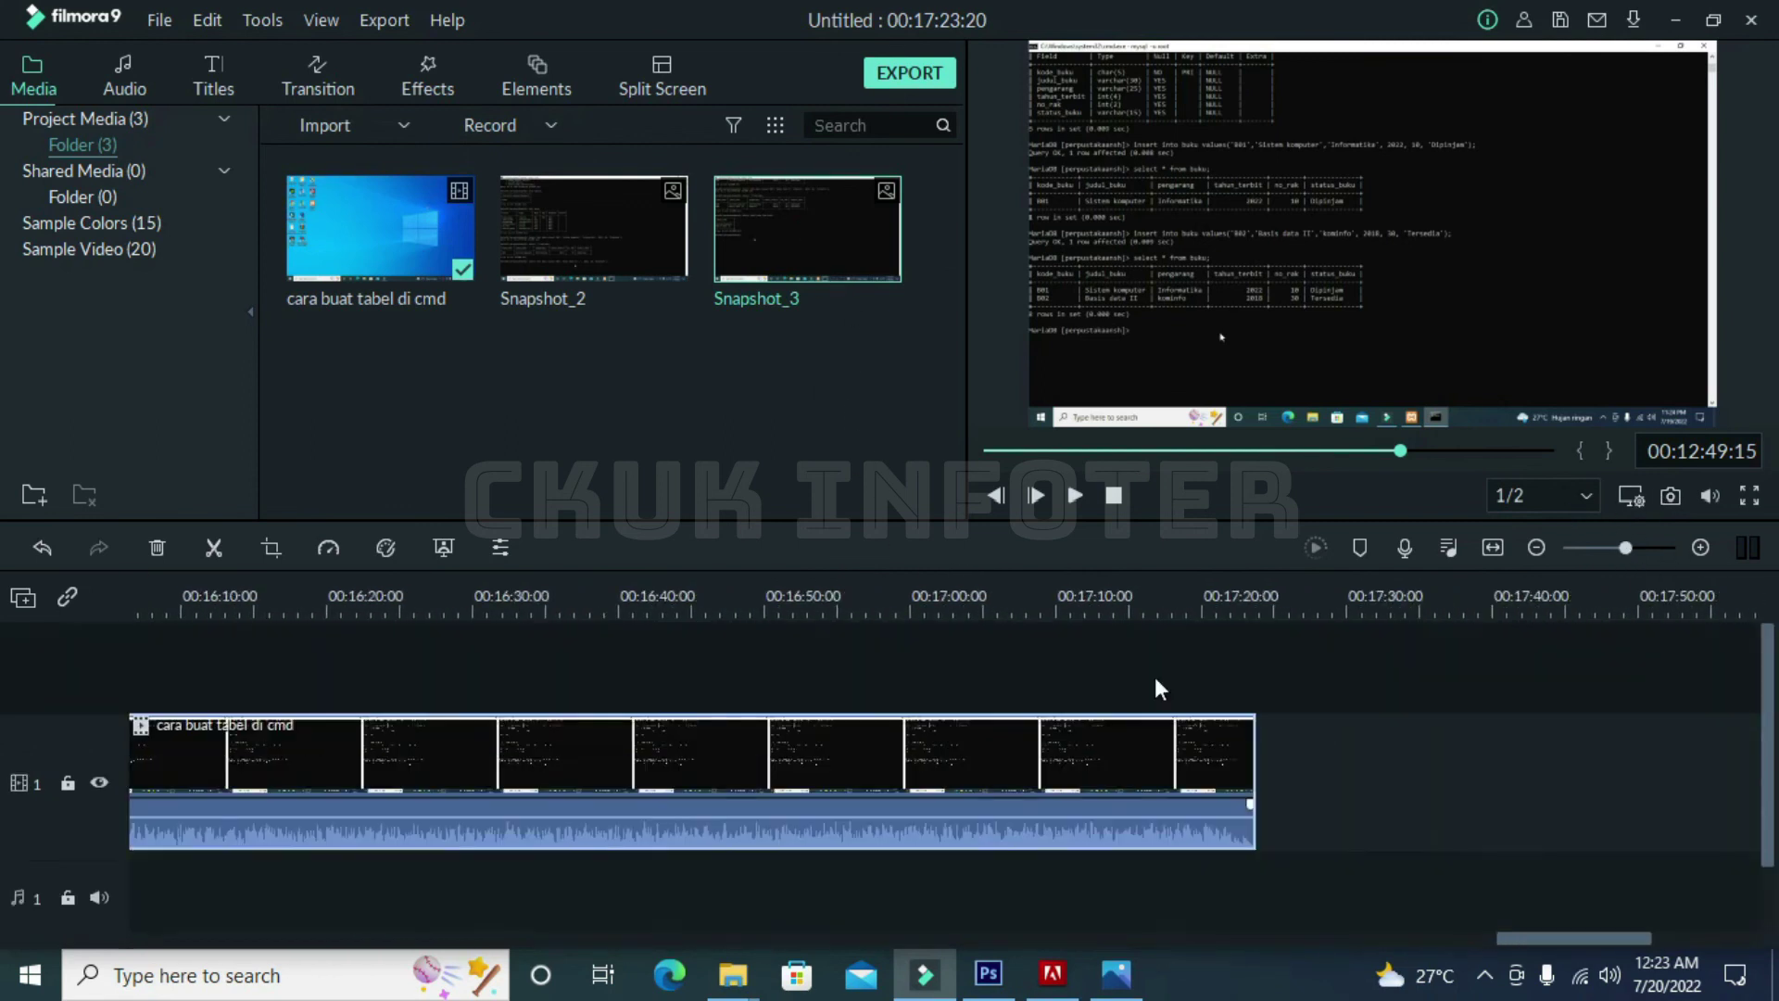
{"action": "left_click_drag", "start_coordinate": [845, 264], "coordinate": [899, 669]}
{"action": "left_click", "coordinate": [921, 603]}
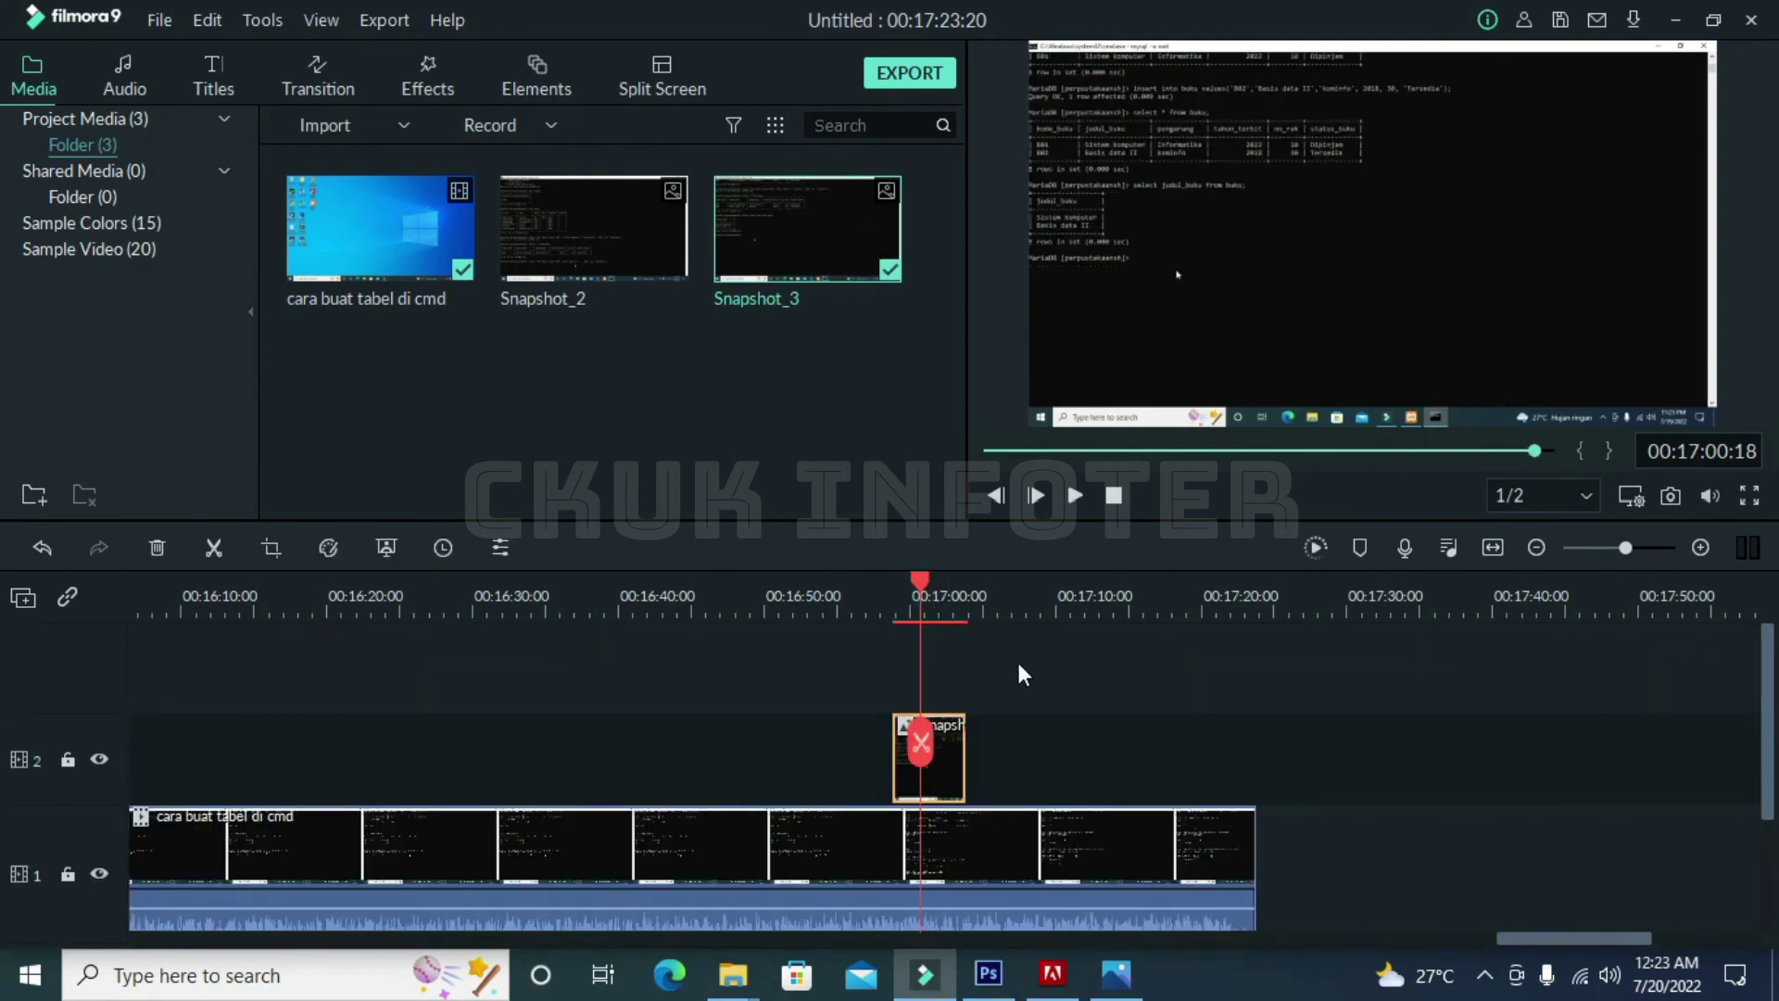
Step: Shrink the Snapshot_3 overlay to about half size in the frame's upper-right area, and move the playhead past the clip to 00:17:06:05
{"action": "left_click_drag", "start_coordinate": [1510, 318], "coordinate": [1398, 302]}
{"action": "left_click_drag", "start_coordinate": [1579, 408], "coordinate": [1490, 222]}
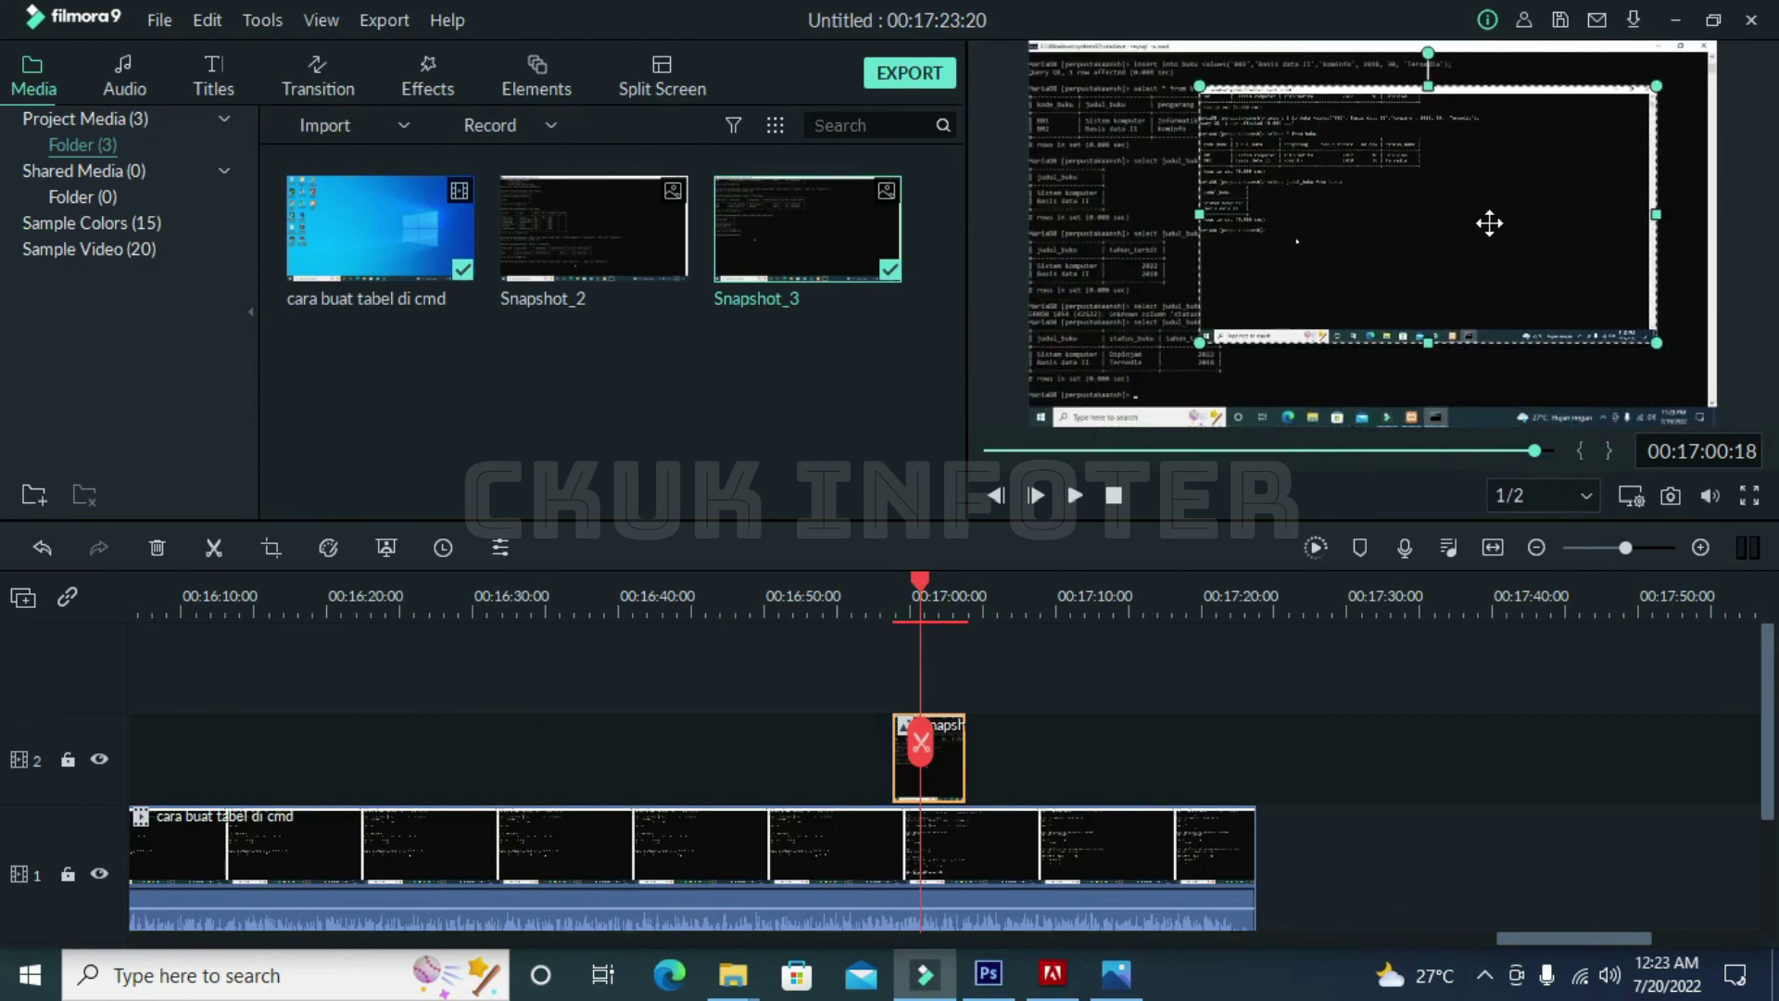
{"action": "left_click_drag", "start_coordinate": [1656, 343], "coordinate": [1550, 282]}
{"action": "left_click_drag", "start_coordinate": [1416, 191], "coordinate": [1490, 186]}
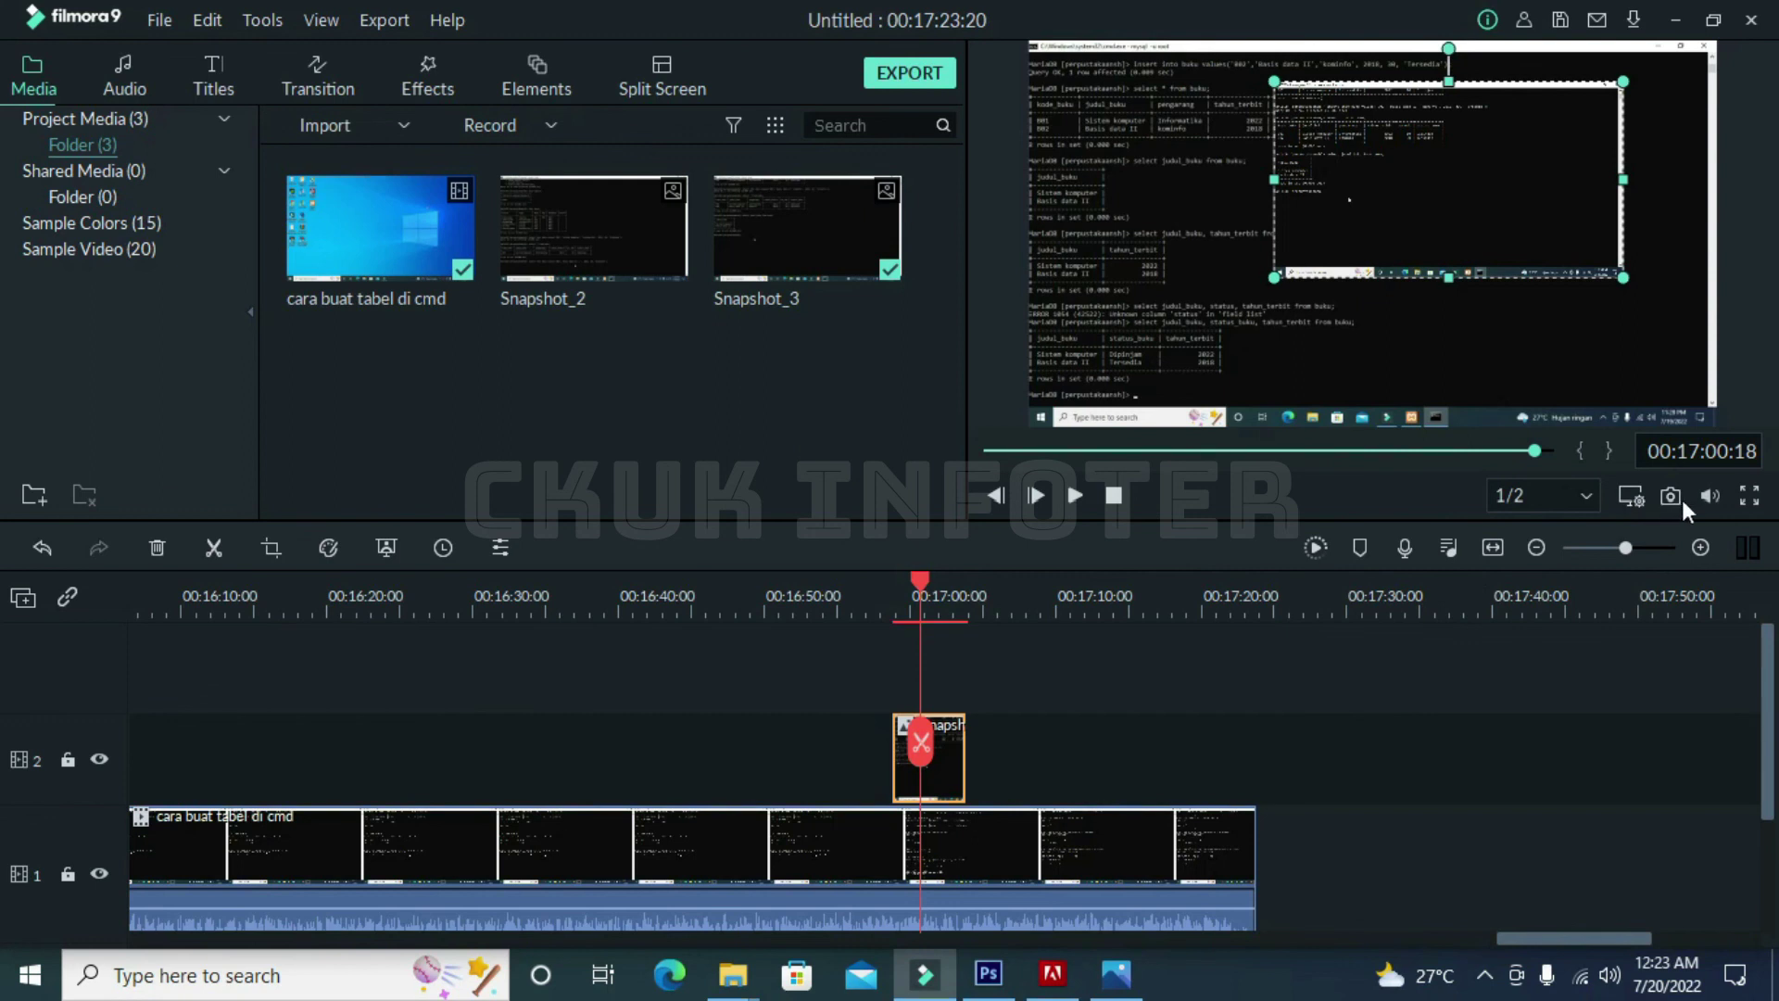
{"action": "left_click", "coordinate": [1170, 742]}
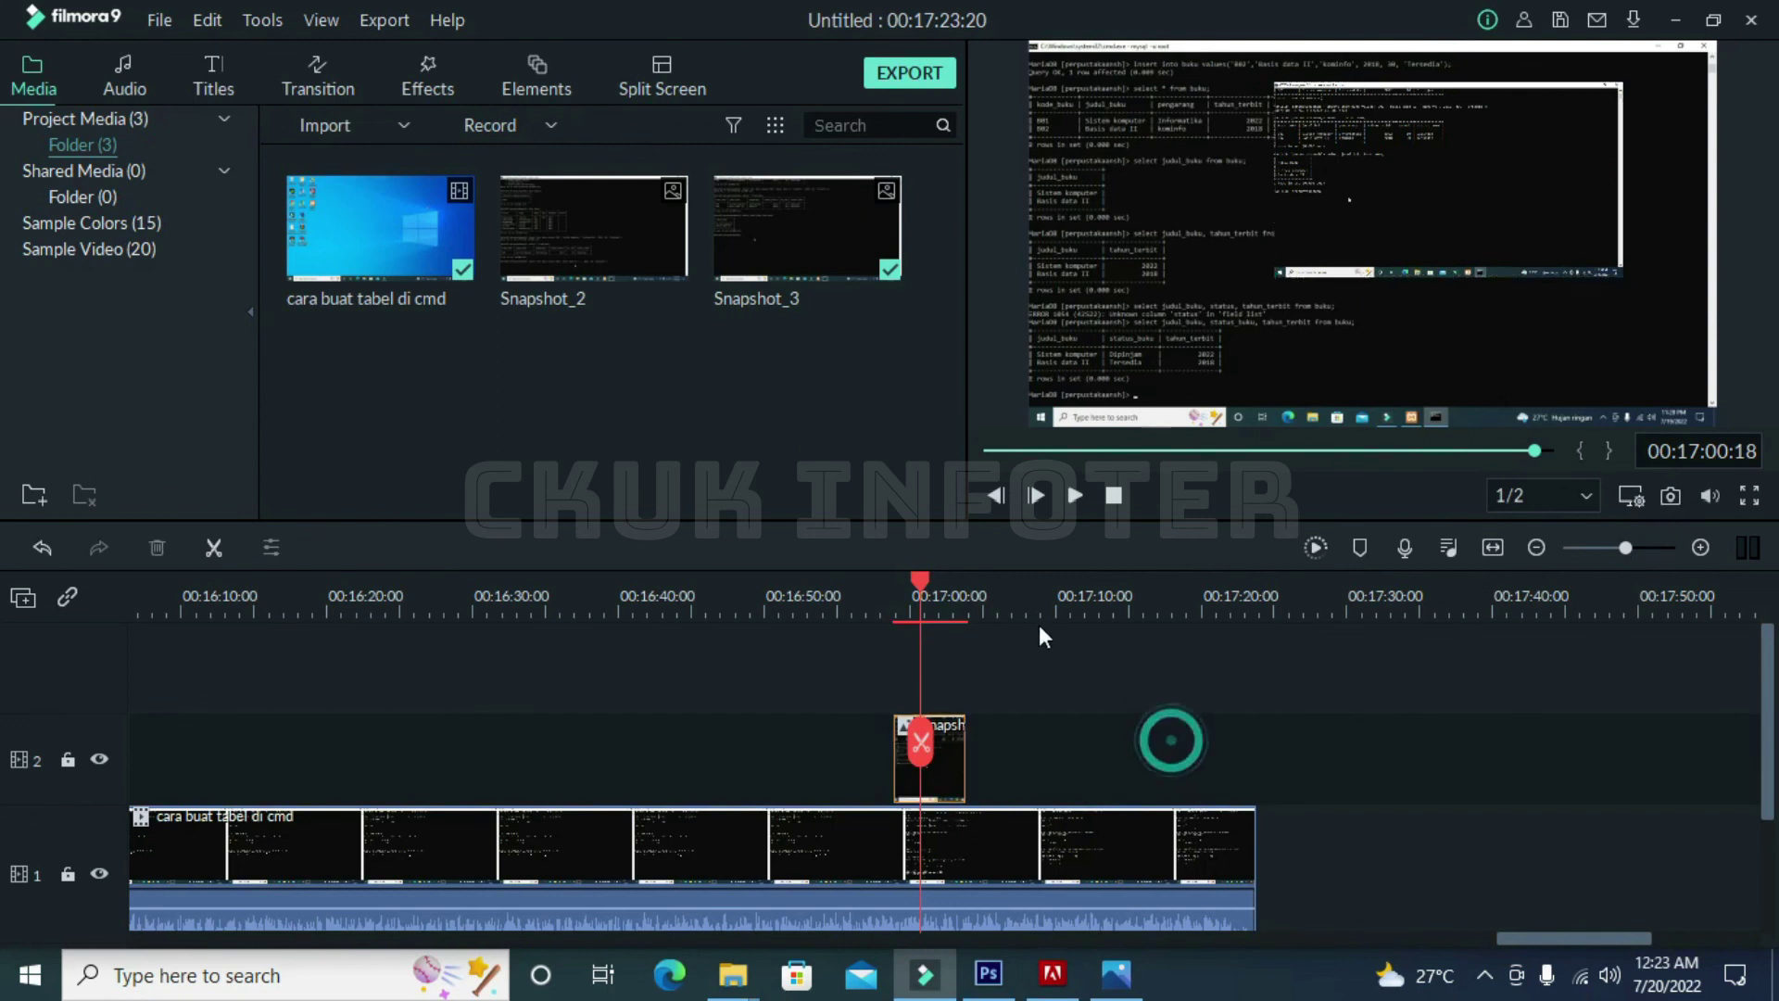
{"action": "left_click", "coordinate": [1001, 595]}
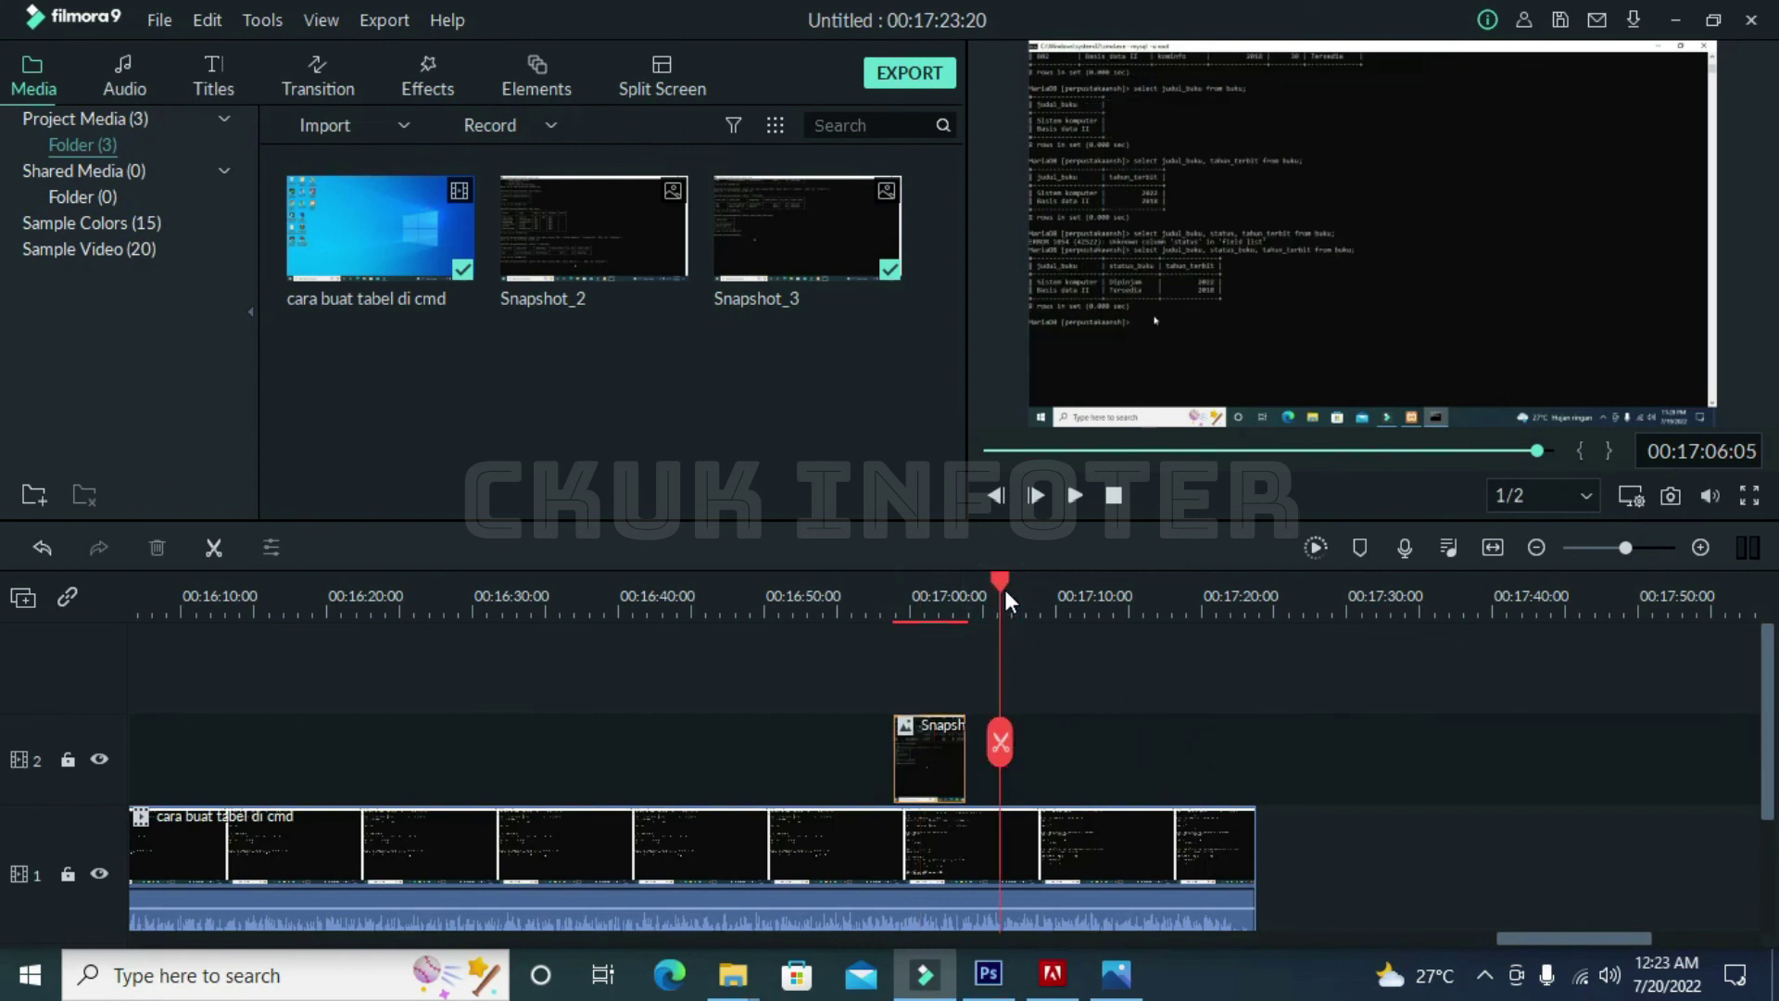